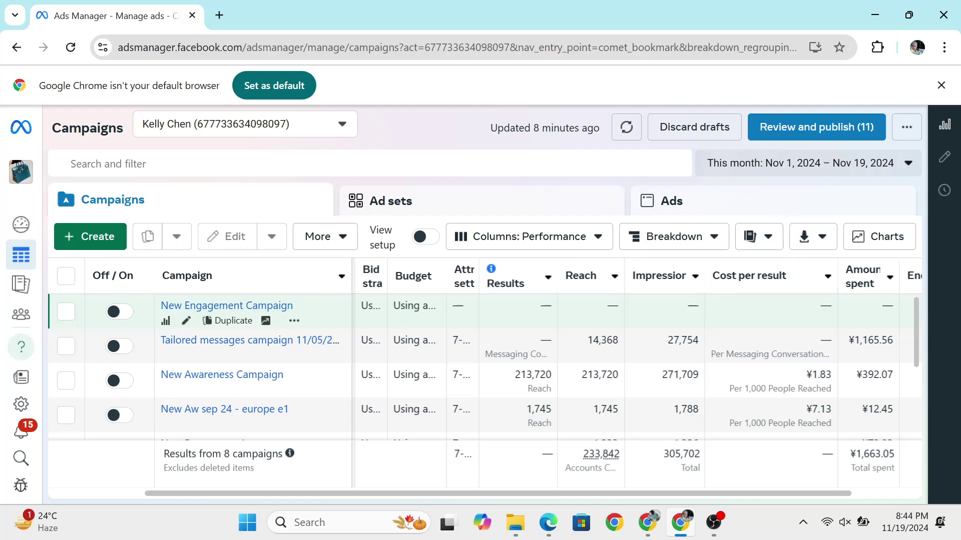
- Switch to the browser window with the open campaign creation dialog and review the Awareness objective
mouse_move(648, 522)
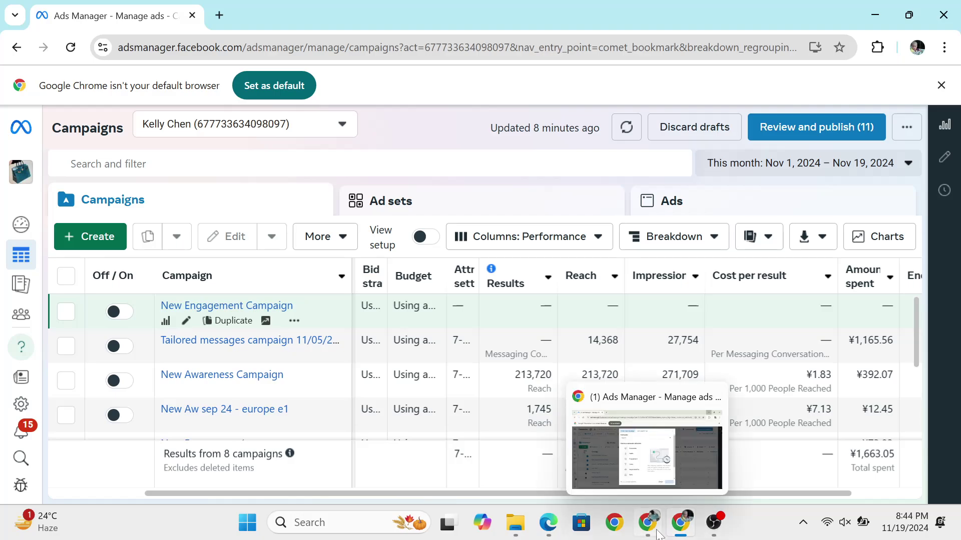
left_click(609, 418)
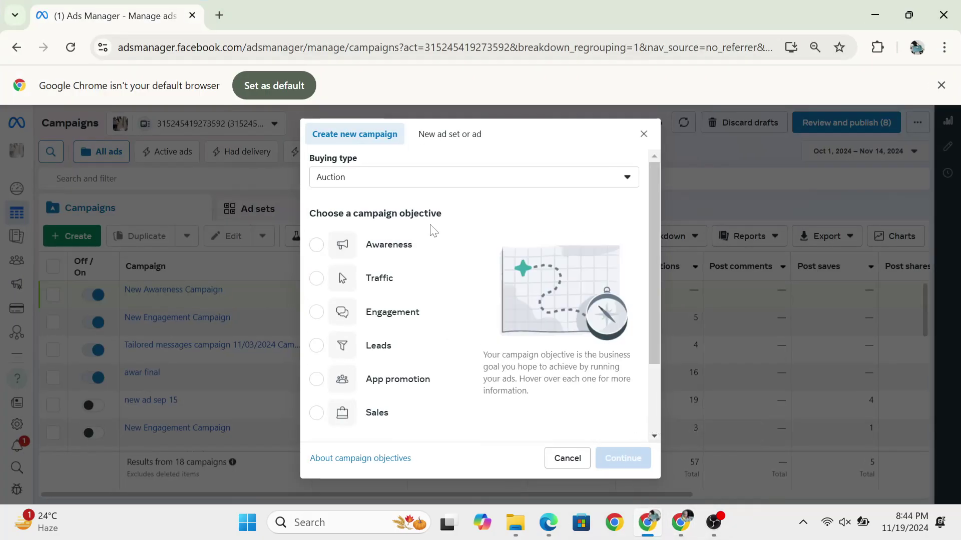
mouse_move(419, 253)
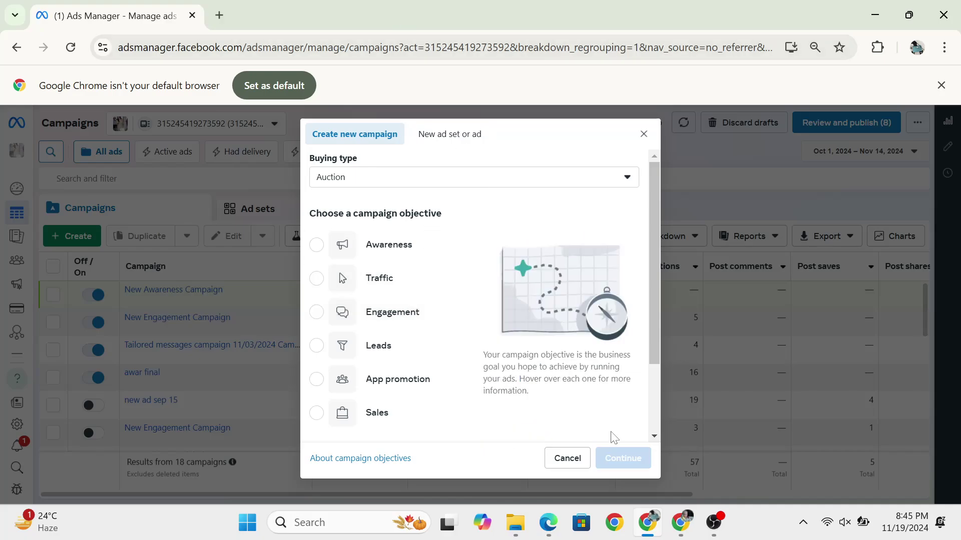
- Check the existing campaigns in the other ad account's window, and return to the Awareness objective's description in the creation dialog
left_click(684, 529)
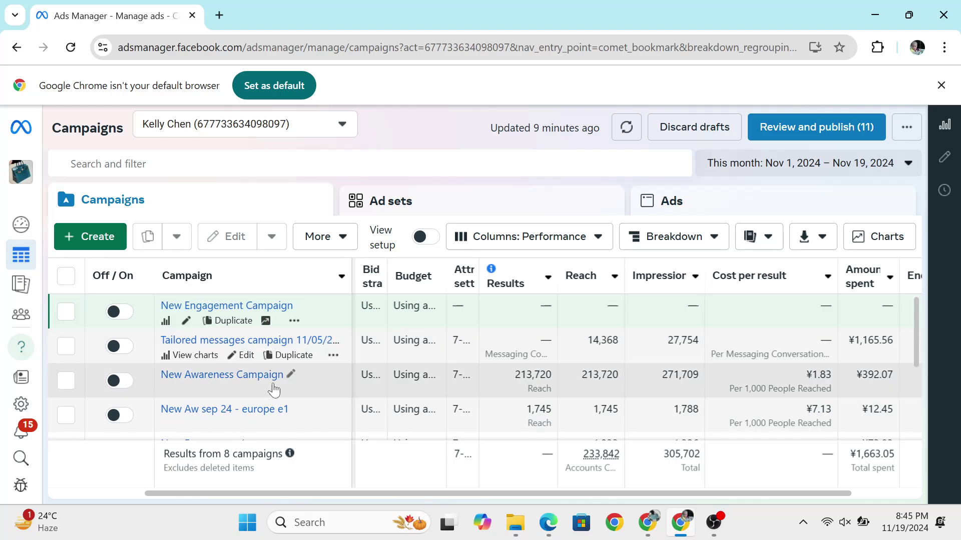
mouse_move(330, 363)
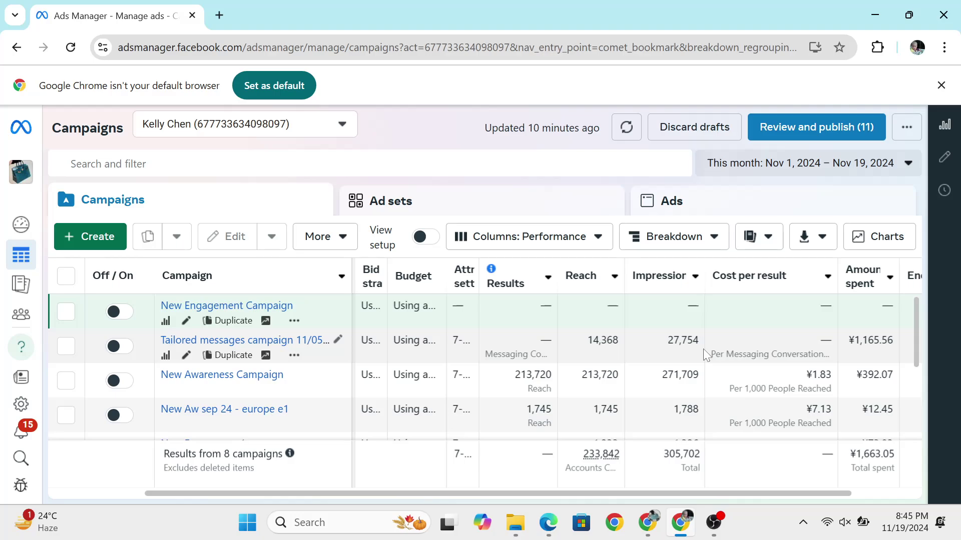
left_click(649, 531)
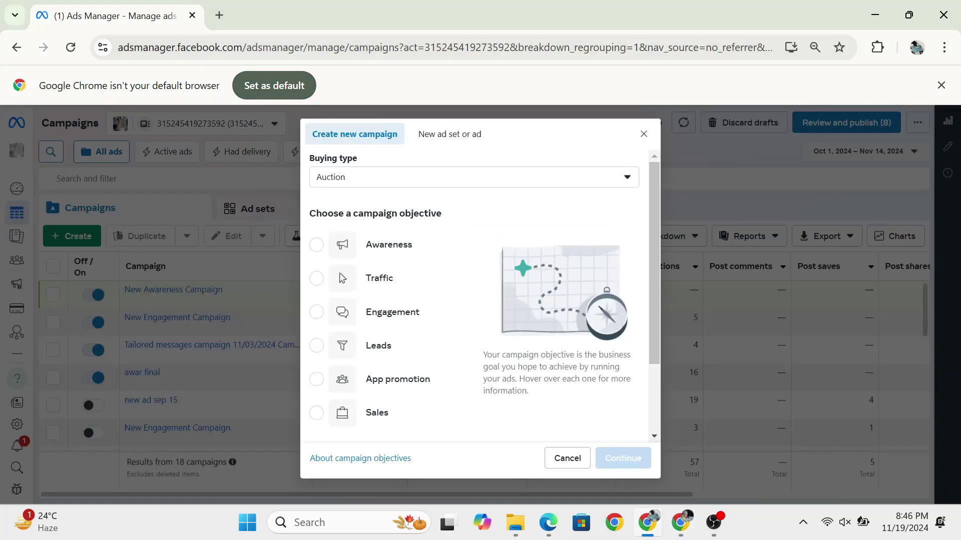
mouse_move(441, 254)
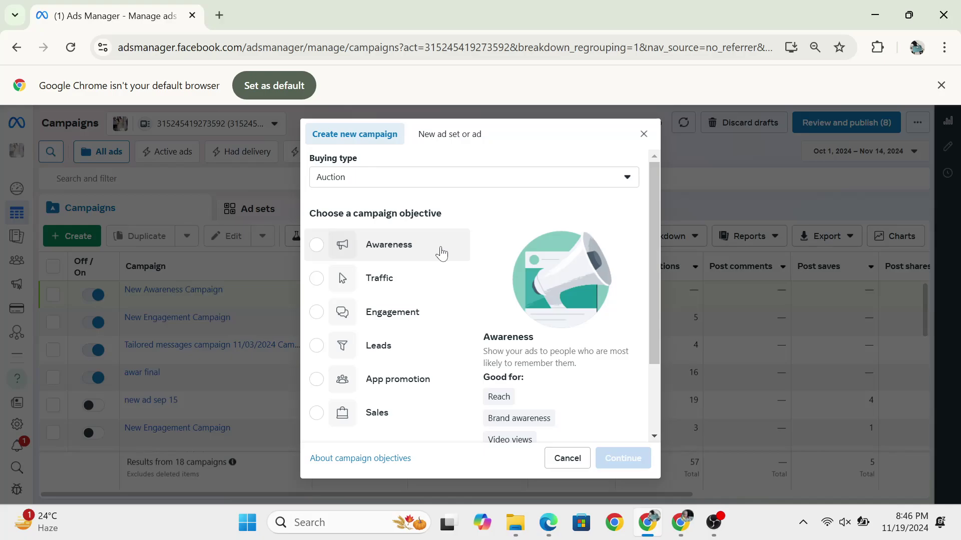
- Select the Traffic campaign objective and review its description and the goals it is good for
left_click(418, 276)
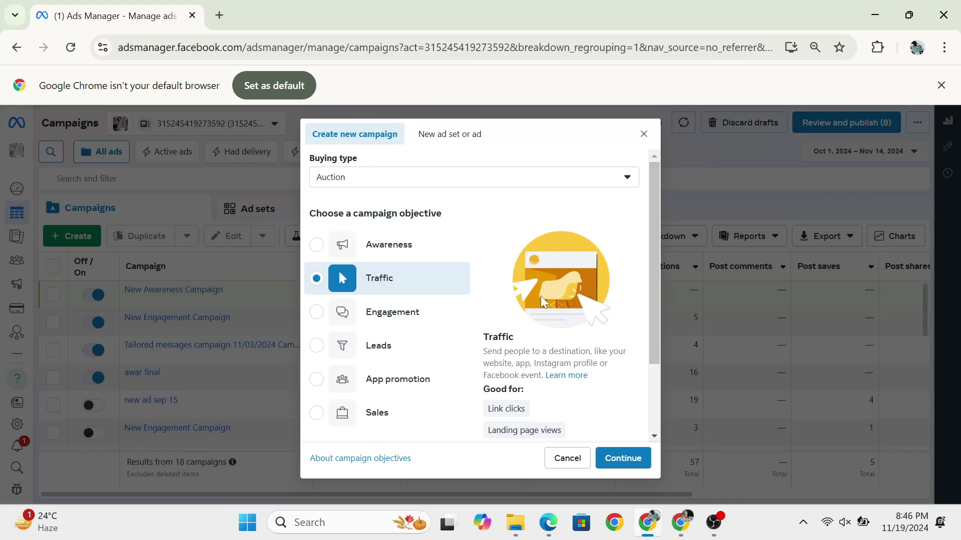
scroll(445, 280, "down", 2)
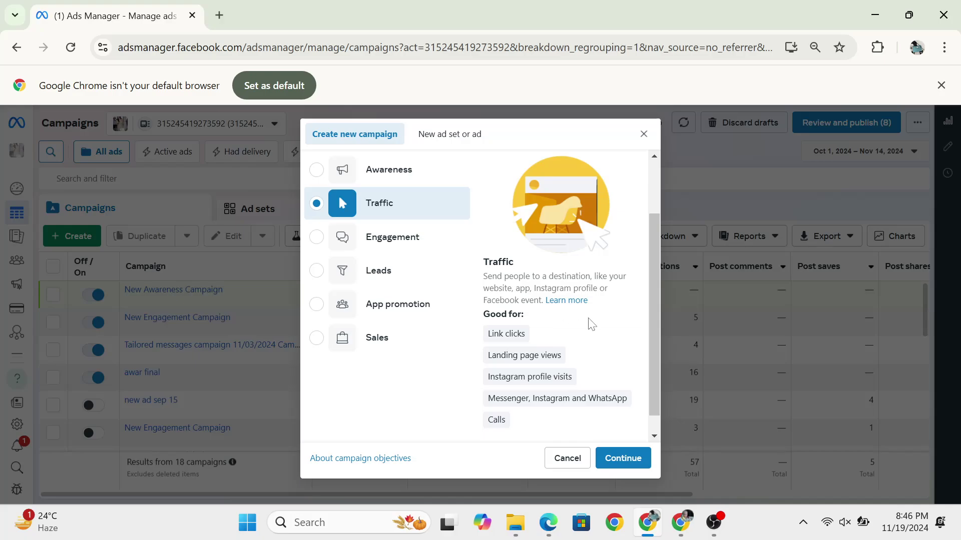
scroll(591, 324, "up", 1)
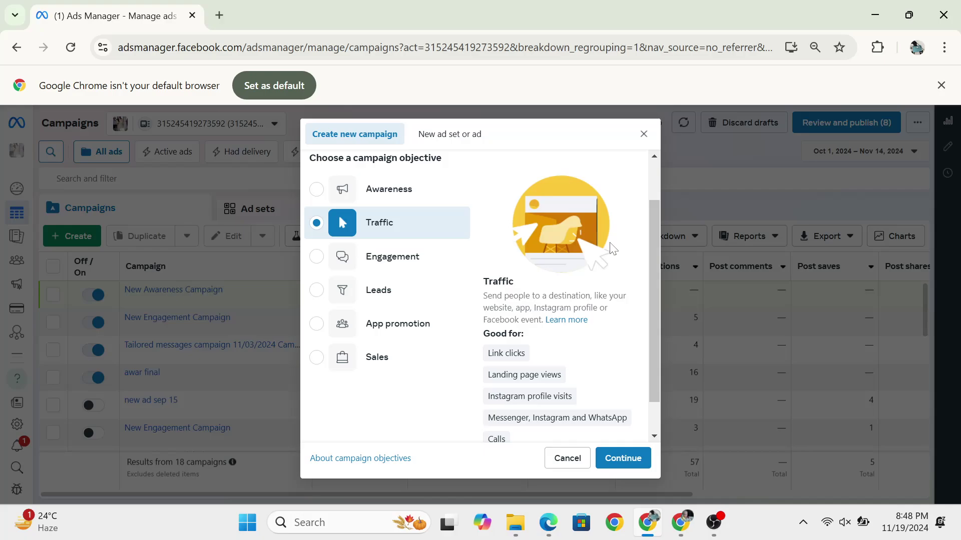
scroll(606, 262, "down", 1)
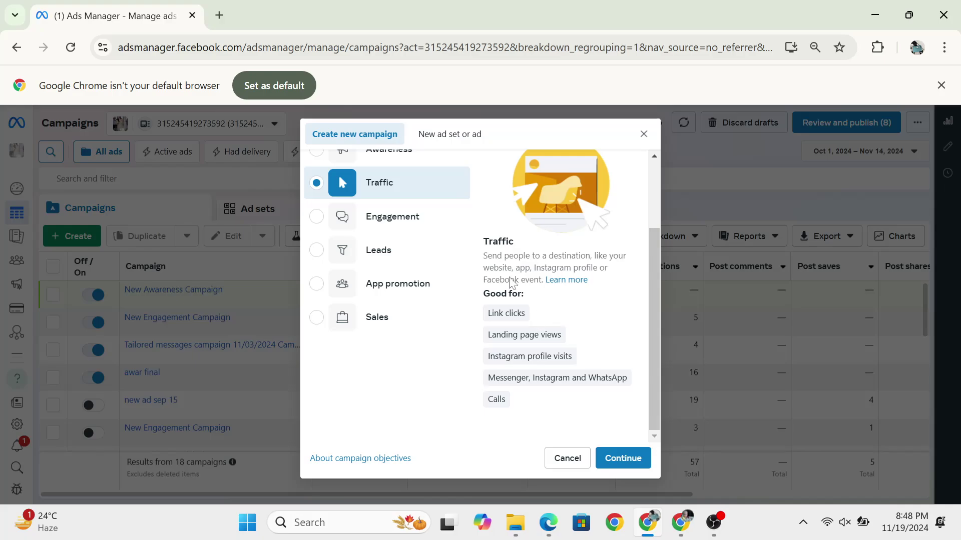
- Select the Engagement campaign objective and read the explanations of the goals it is good for
left_click(382, 218)
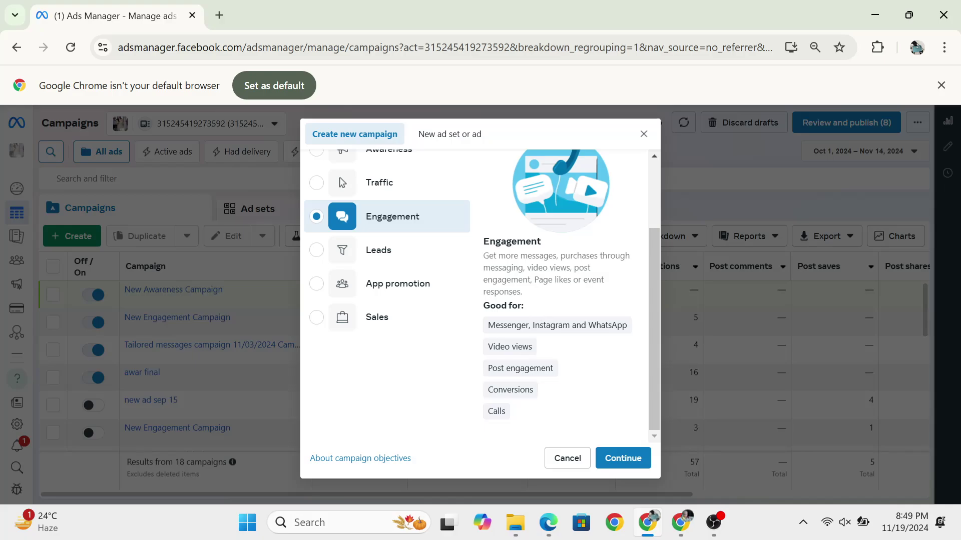
mouse_move(545, 325)
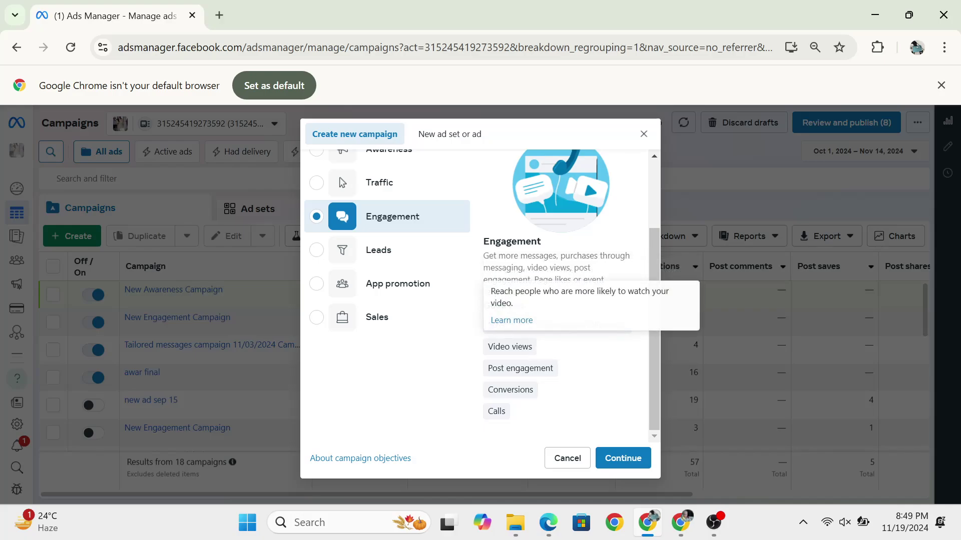
mouse_move(520, 368)
mouse_move(521, 390)
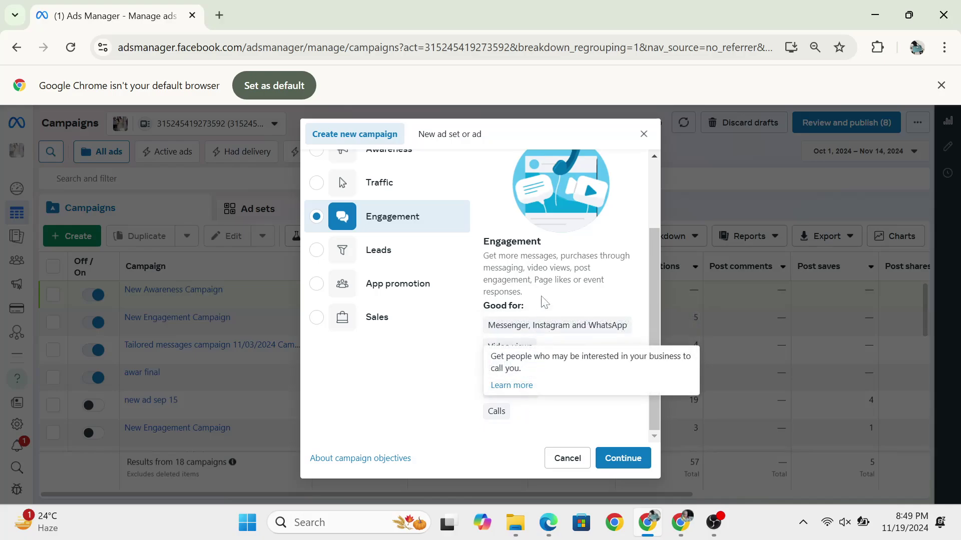
scroll(574, 252, "up", 3)
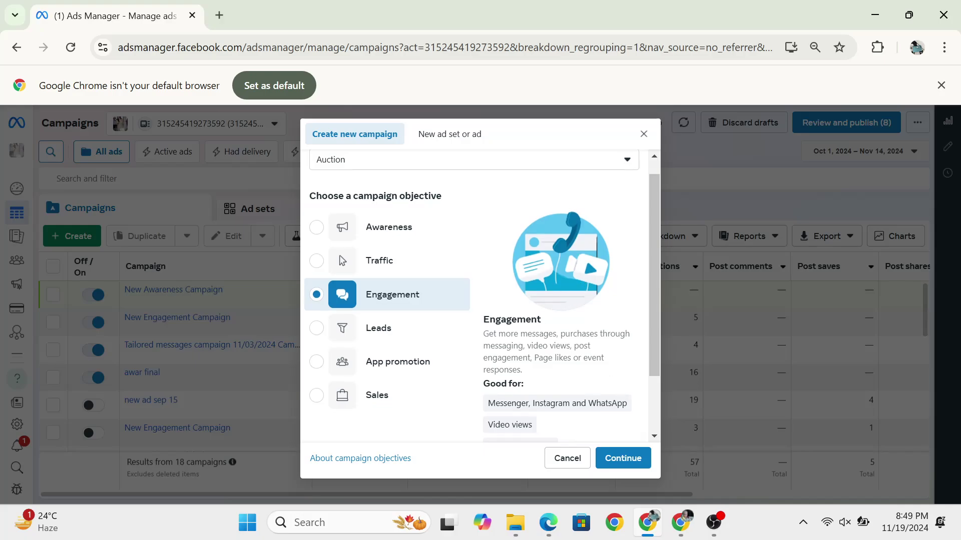
- Look through the results in the other ad account's campaign list, and return to the campaign creation dialog
left_click(657, 536)
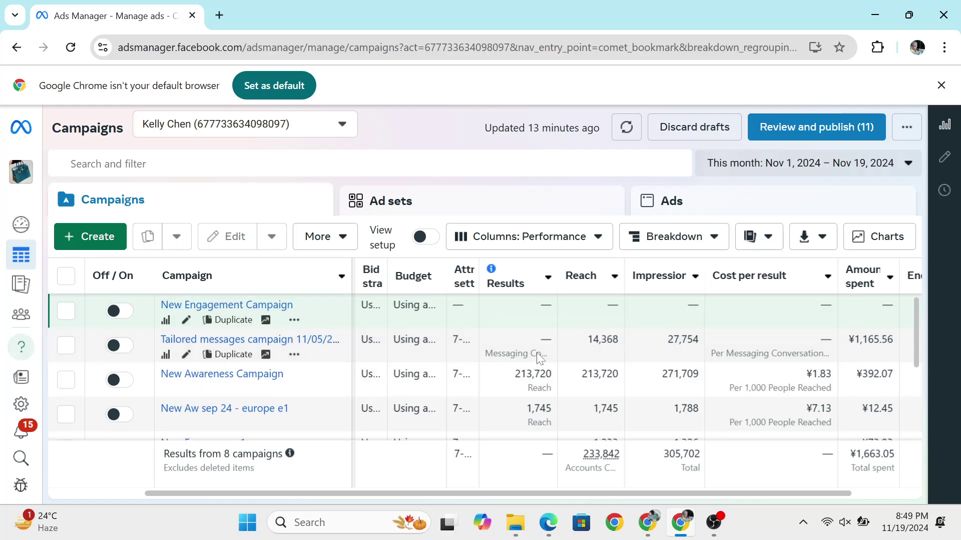
scroll(537, 352, "down", 3)
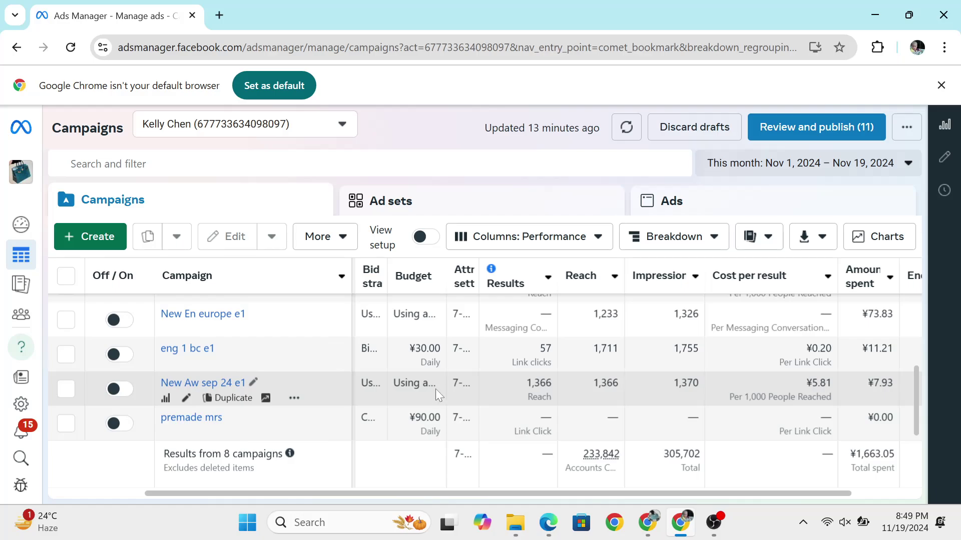
scroll(436, 388, "up", 2)
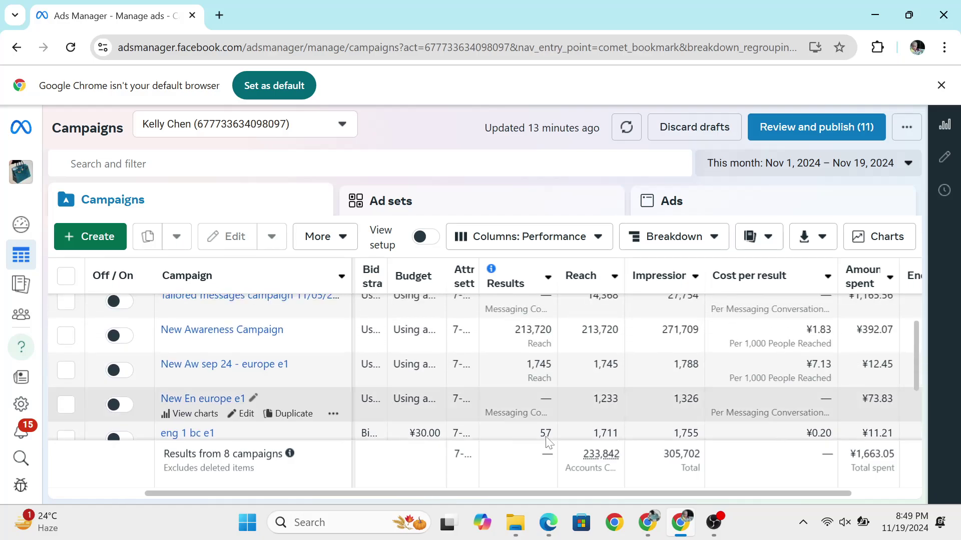
left_click(658, 526)
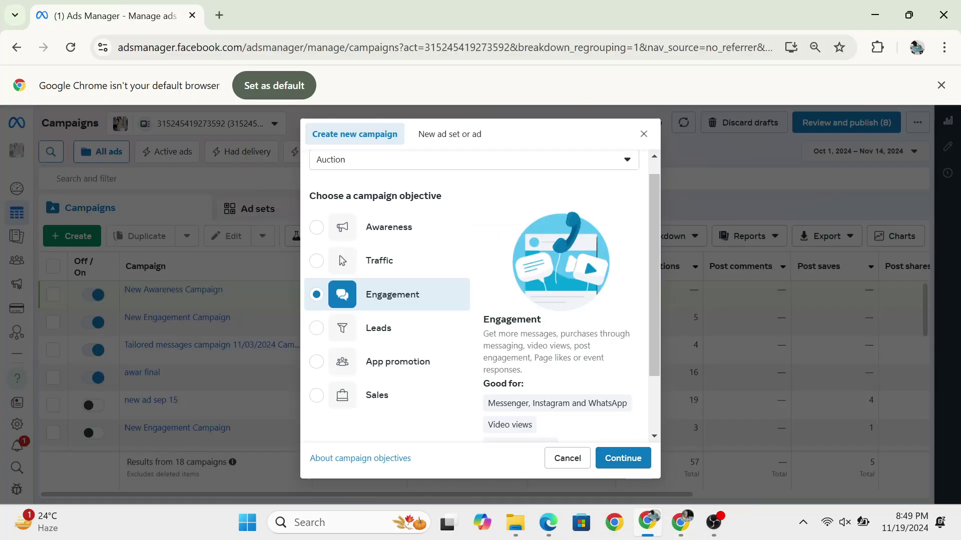
- Open Ads Manager in a new browser tab and examine the campaigns' engagement columns, from page engagement to follows or likes
left_click(219, 16)
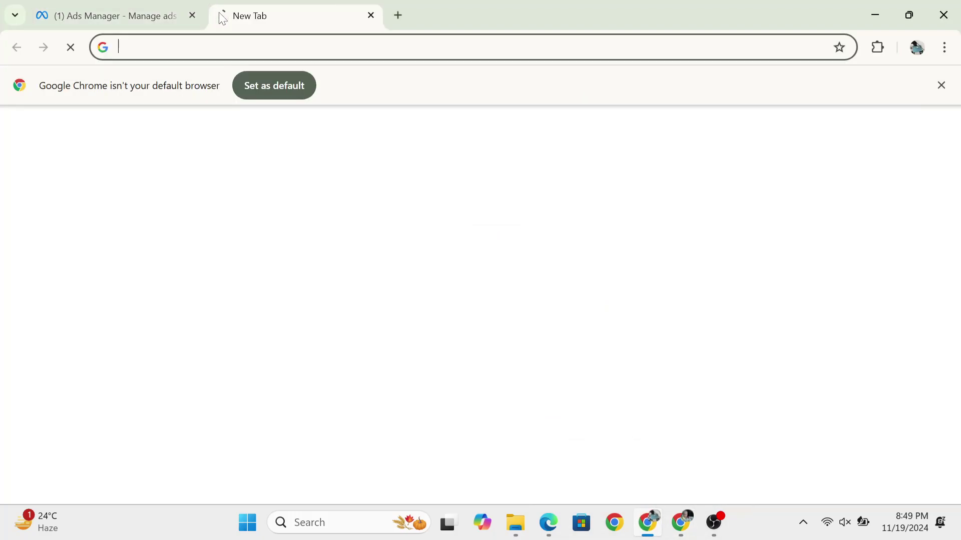
left_click(103, 408)
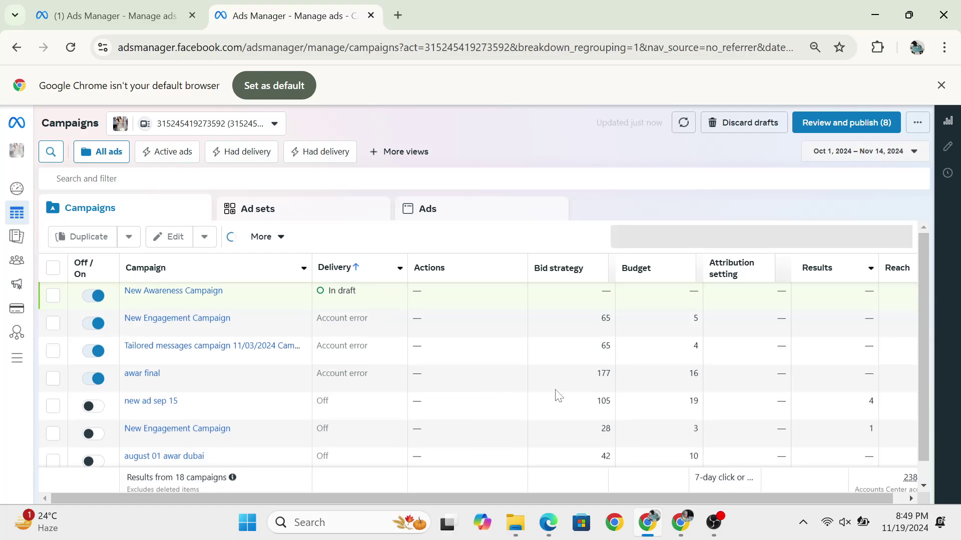
scroll(696, 383, "down", 1)
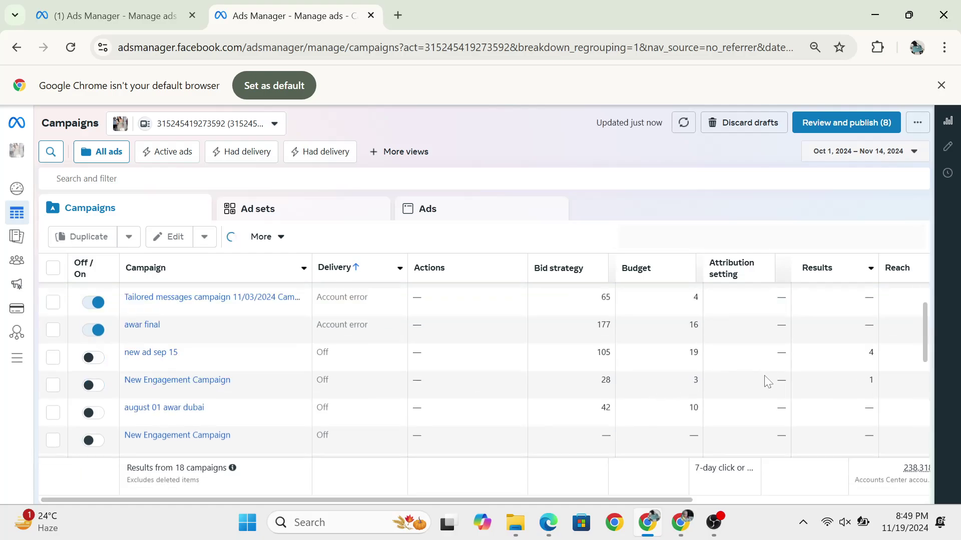
scroll(836, 380, "right", 2)
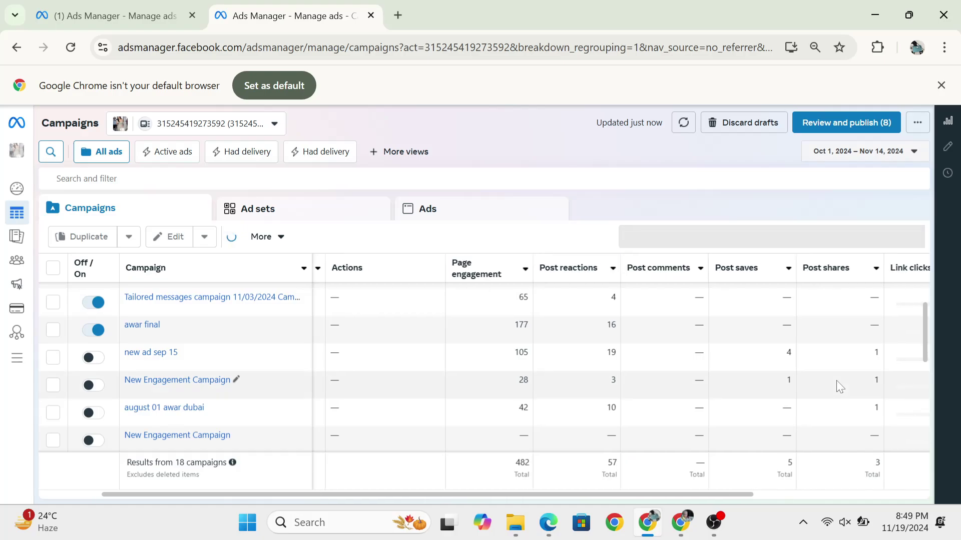
scroll(836, 381, "right", 3)
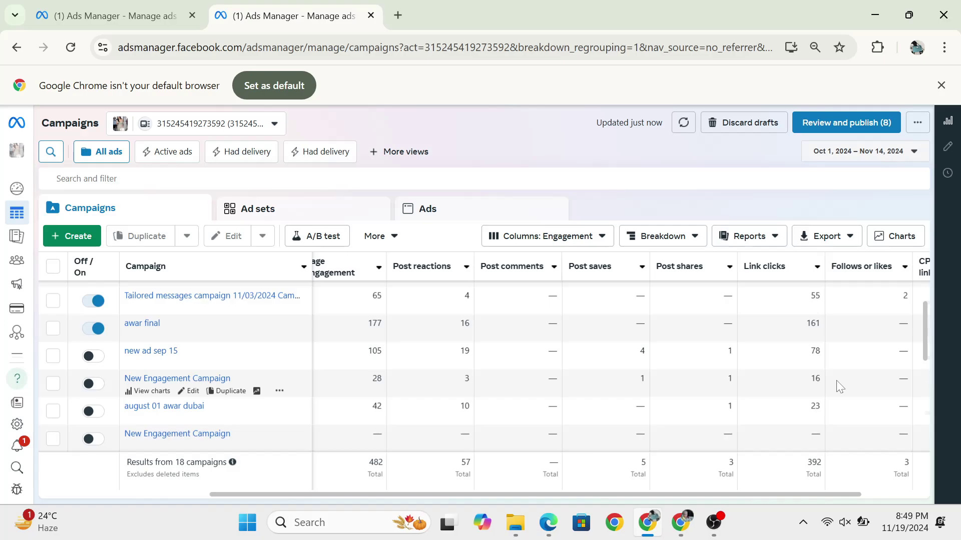
scroll(836, 381, "right", 1)
scroll(836, 380, "left", 2)
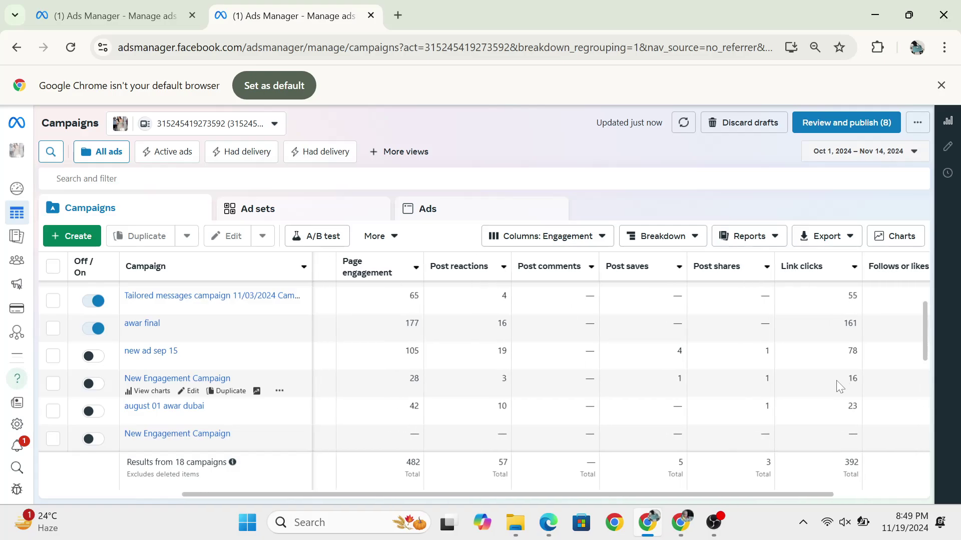
- Sort the campaigns by post reactions from highest to lowest
left_click(504, 268)
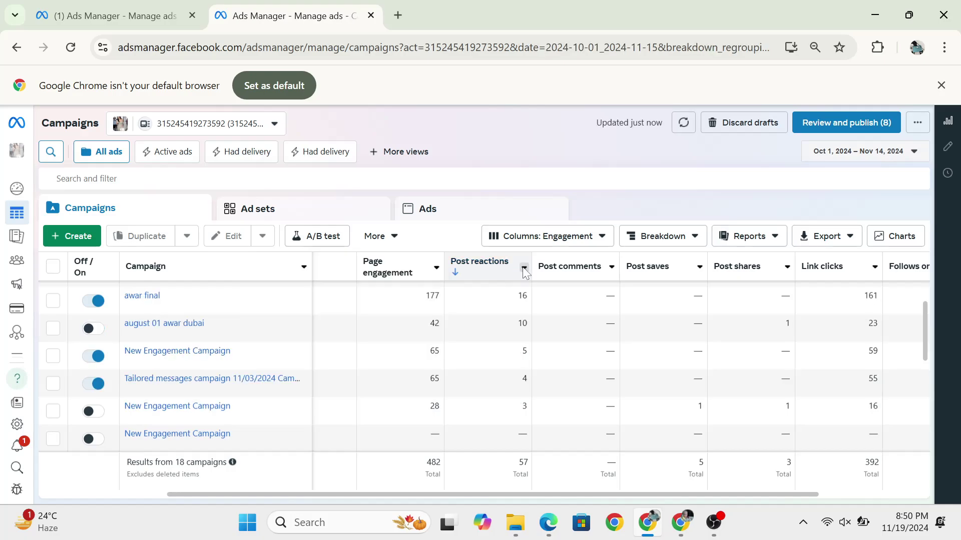
left_click(524, 269)
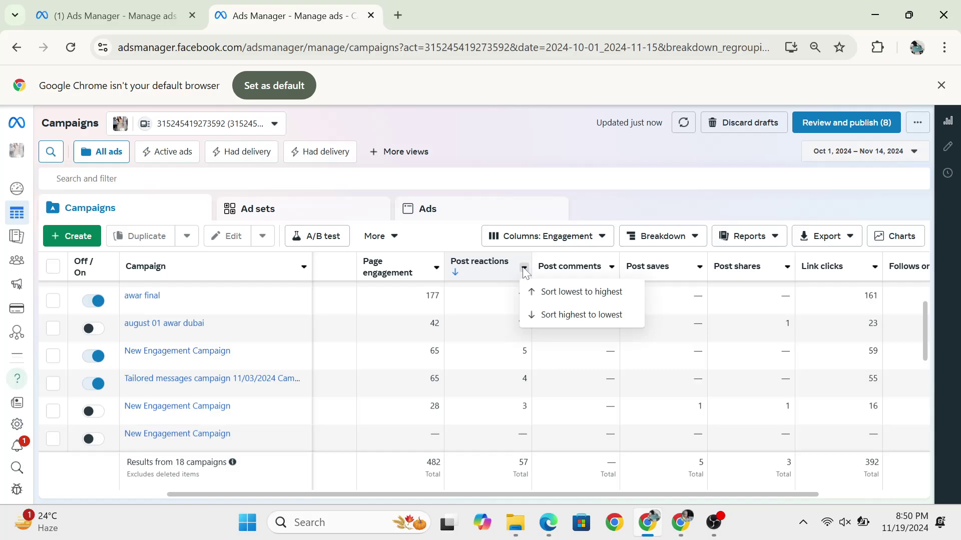
left_click(524, 270)
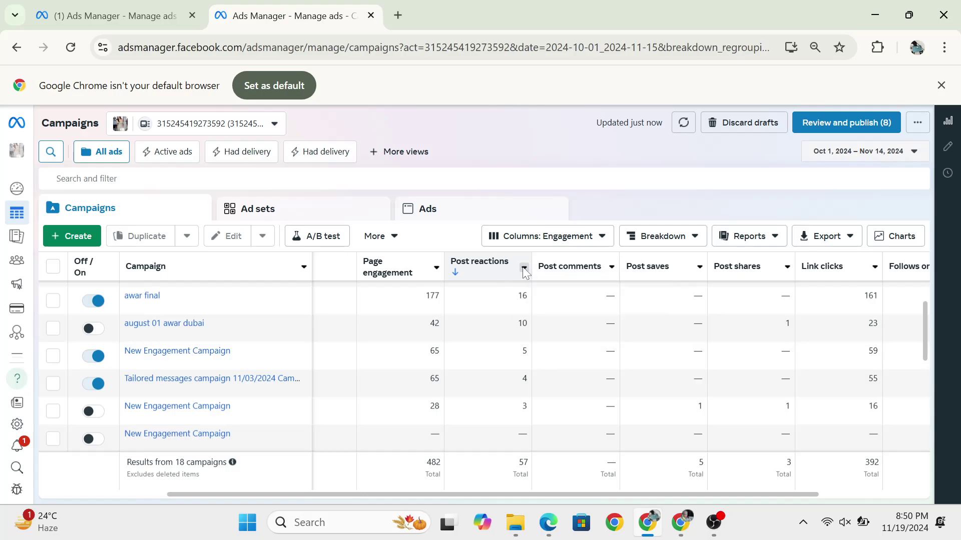
- Check the available column presets, keep Engagement, and look through the sorted campaign list
left_click(571, 237)
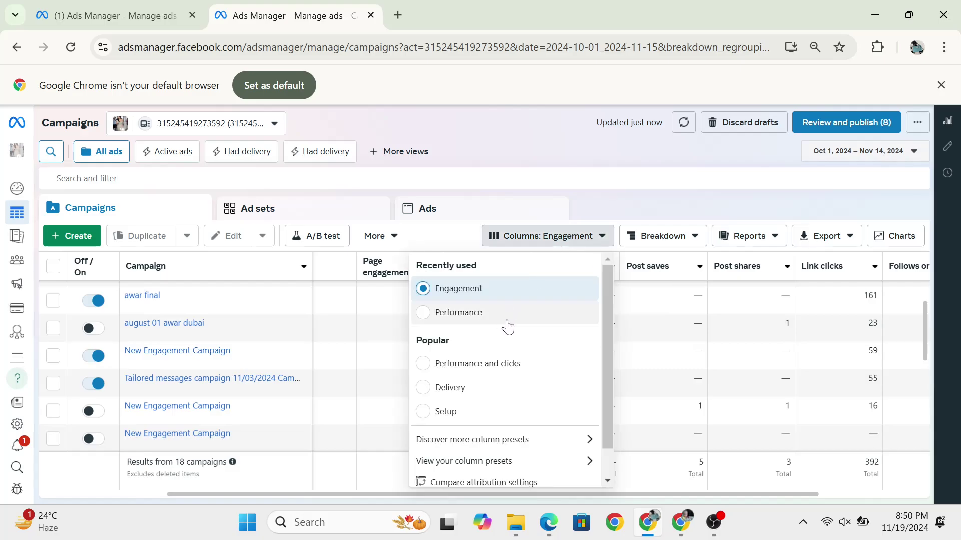
left_click(620, 201)
scroll(600, 382, "down", 3)
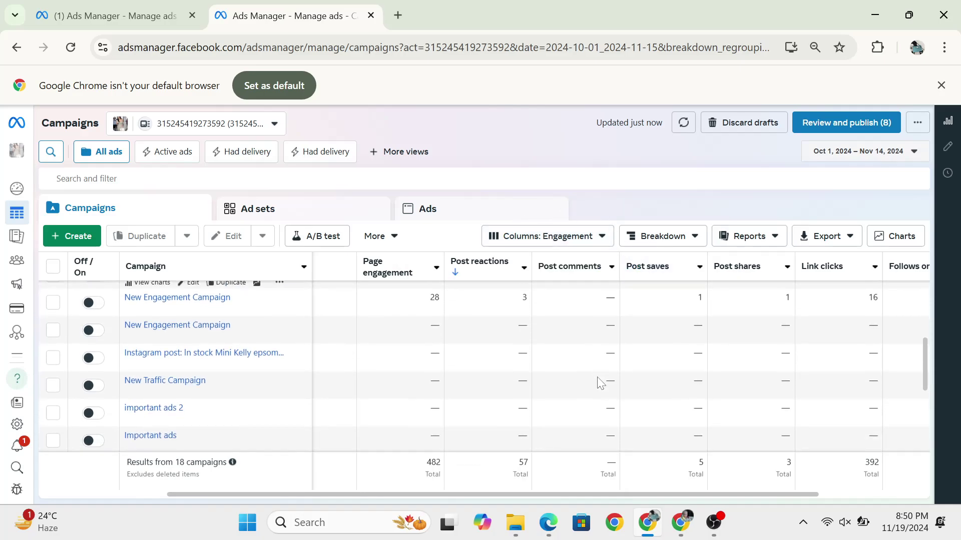
scroll(600, 383, "up", 1)
scroll(598, 382, "up", 3)
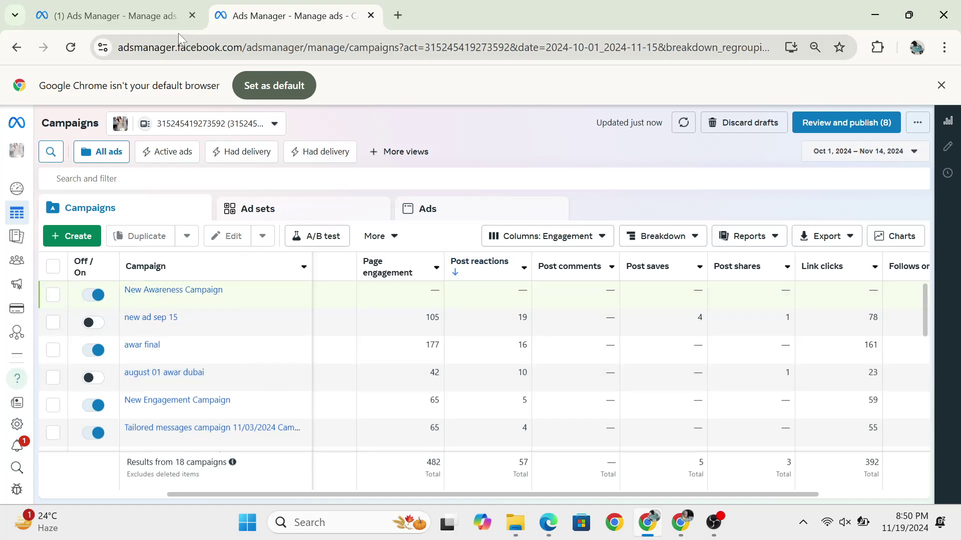
- Return to the campaign creation dialog and go through the Leads and App promotion objectives, ending with Sales selected
left_click(161, 7)
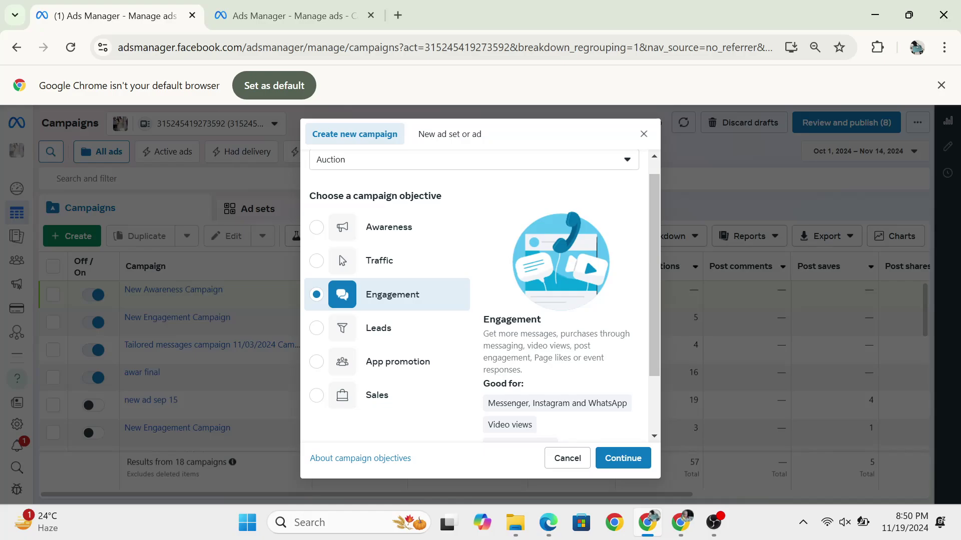
left_click(381, 332)
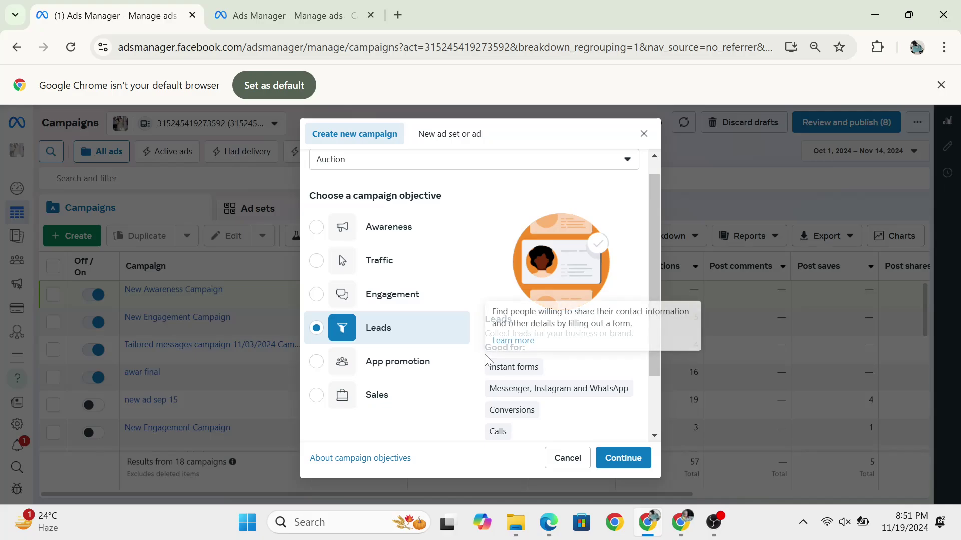
left_click(418, 368)
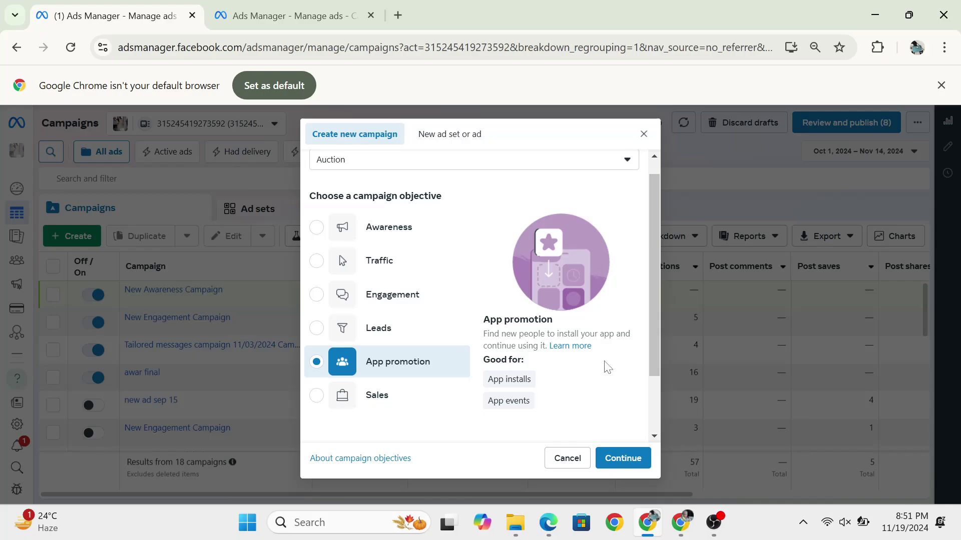
left_click(380, 394)
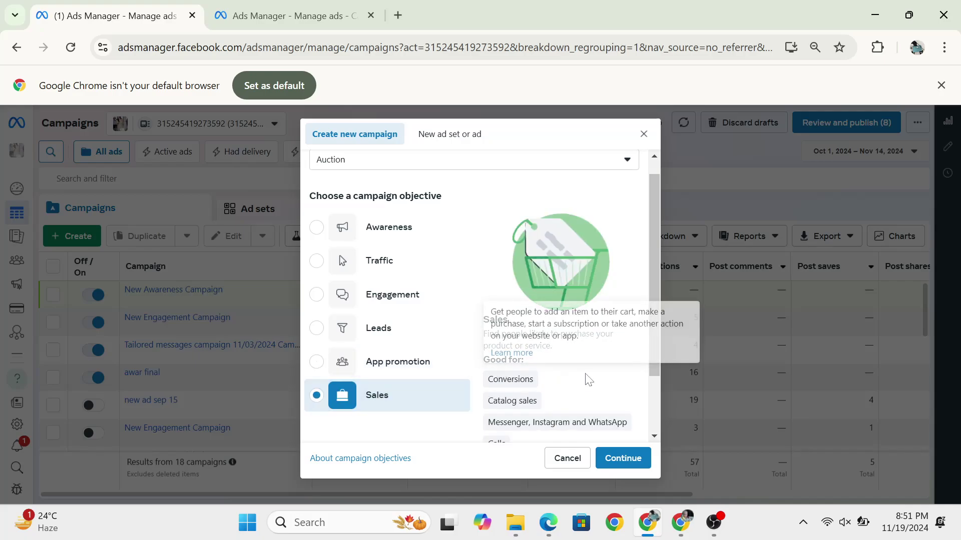
- Switch to the other Chrome window and open the hermesbirkinkellybag.com website in a new tab
scroll(588, 377, "down", 1)
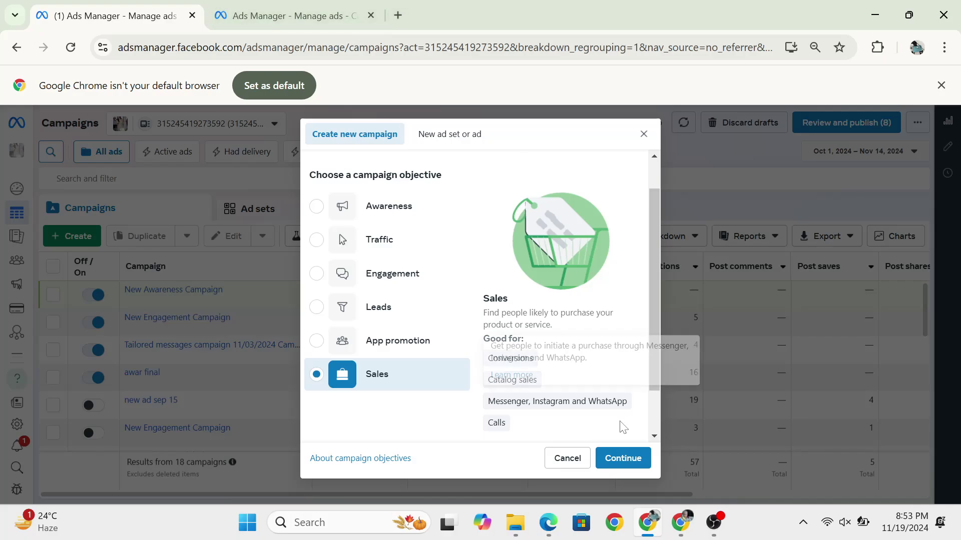
left_click(680, 522)
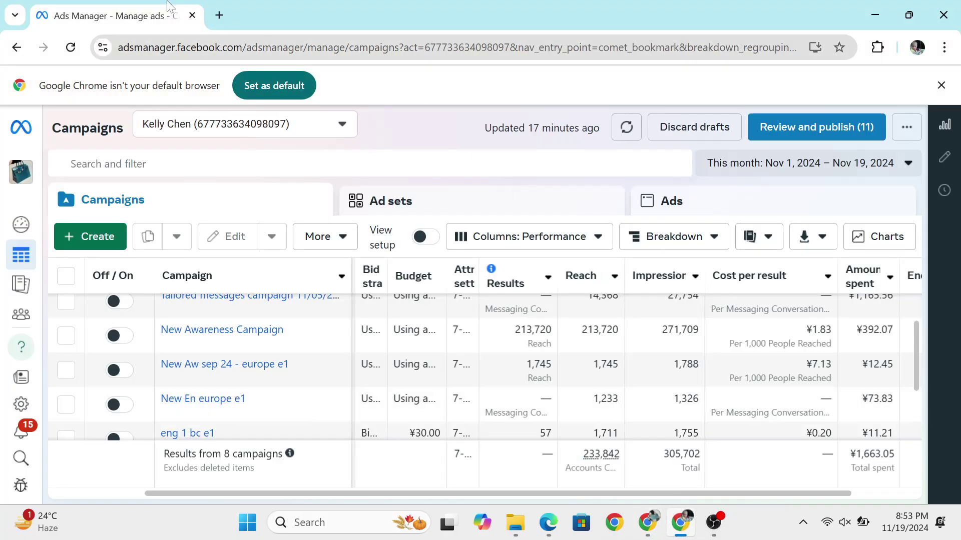
left_click(218, 15)
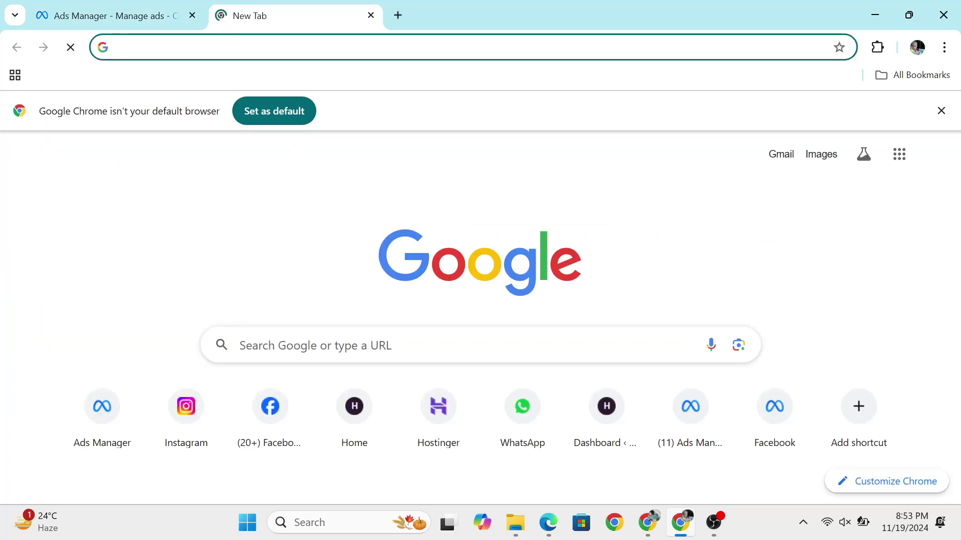
left_click(228, 50)
type("h")
key("Return")
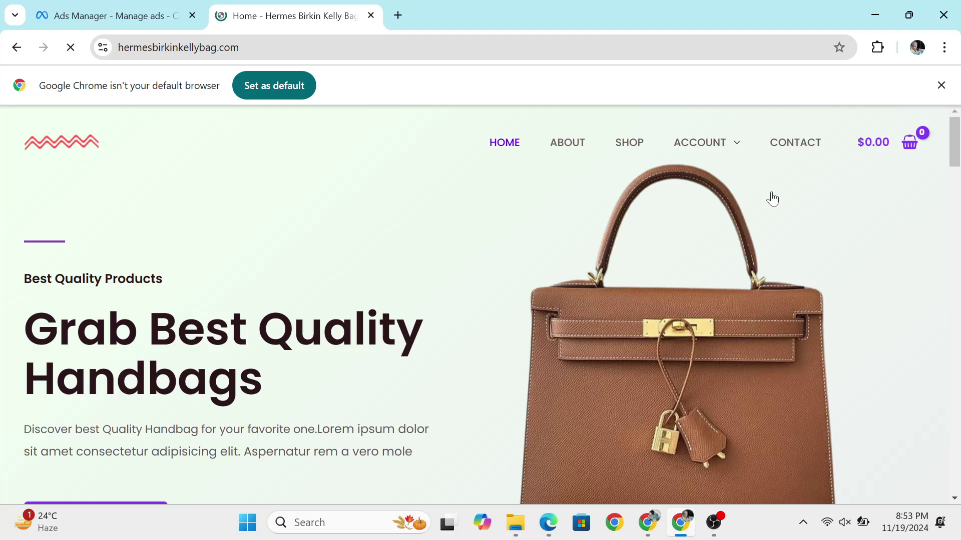
- Look through the featured products on the home page and add the Hermes Birkin 25cm togo skin CK63 Vert Amande bag to the cart
scroll(650, 304, "down", 8)
scroll(650, 303, "down", 4)
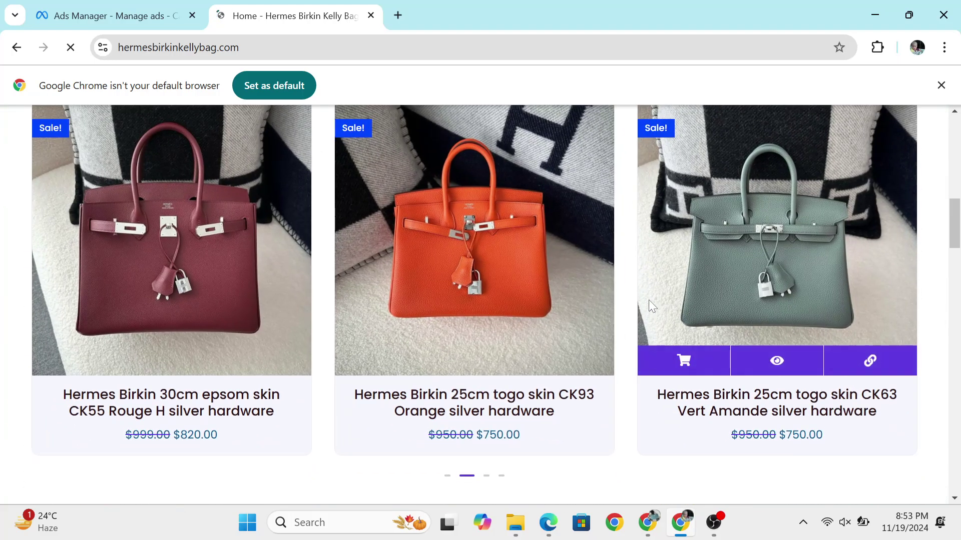
scroll(428, 282, "up", 7)
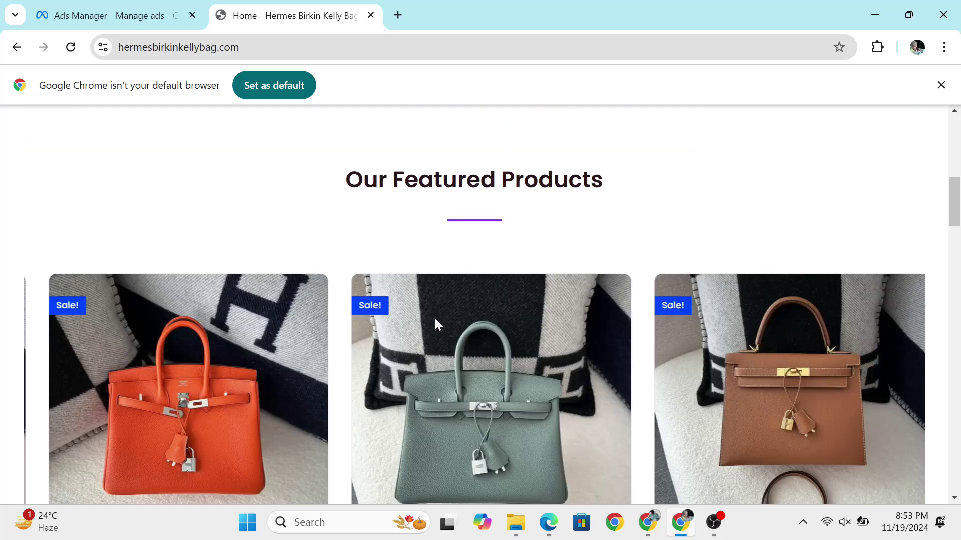
scroll(435, 324, "down", 9)
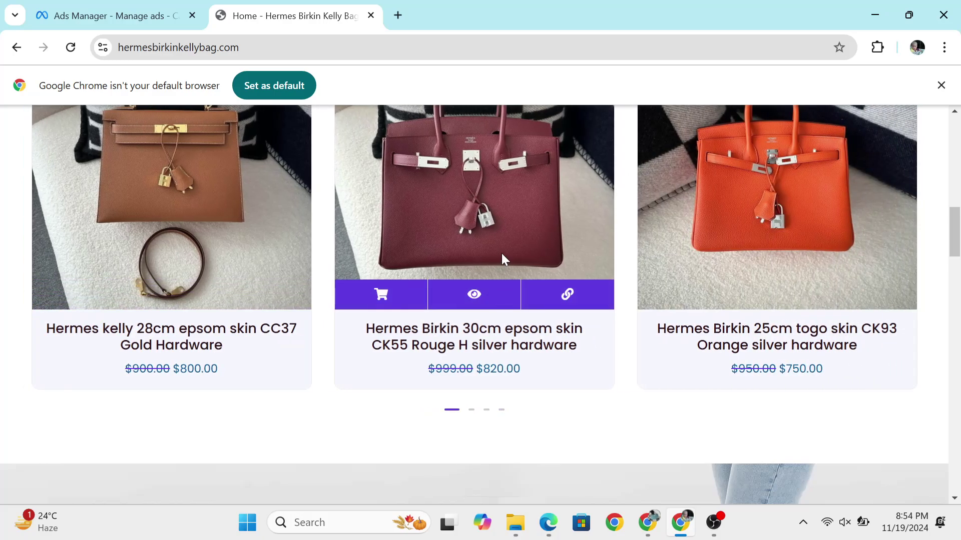
scroll(499, 251, "up", 2)
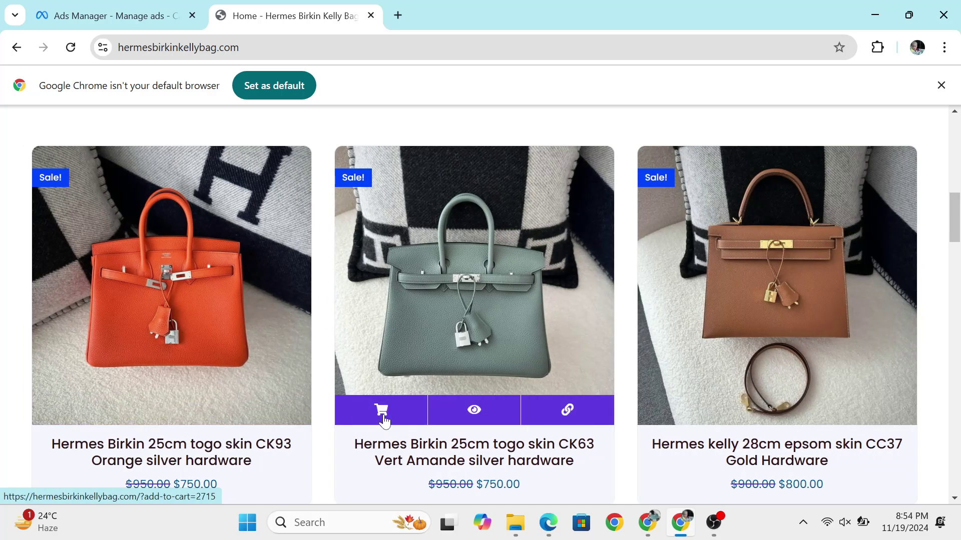
left_click(383, 414)
- Go to the store's Shop page and open the pink Hermes Birkin 25cm togo skin 3Q bag
scroll(482, 354, "up", 10)
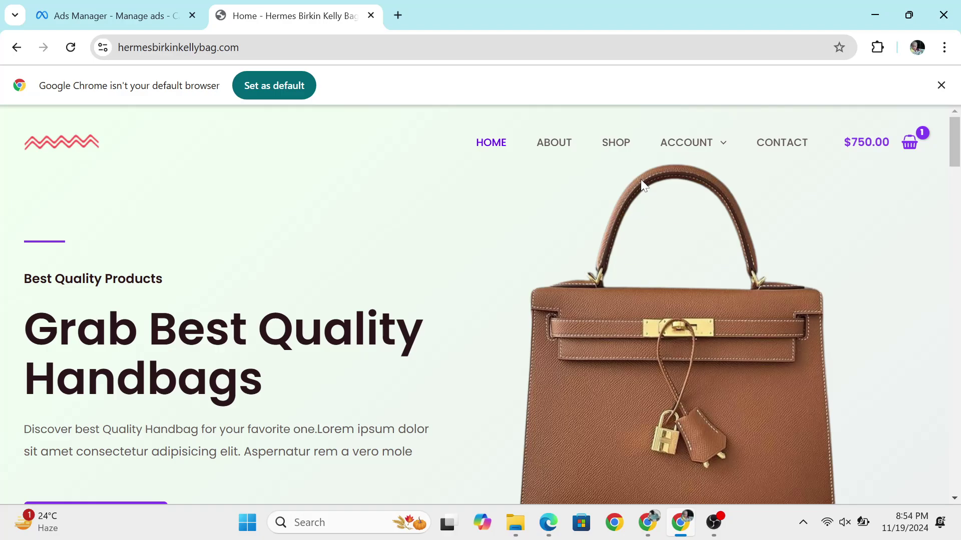
left_click(616, 155)
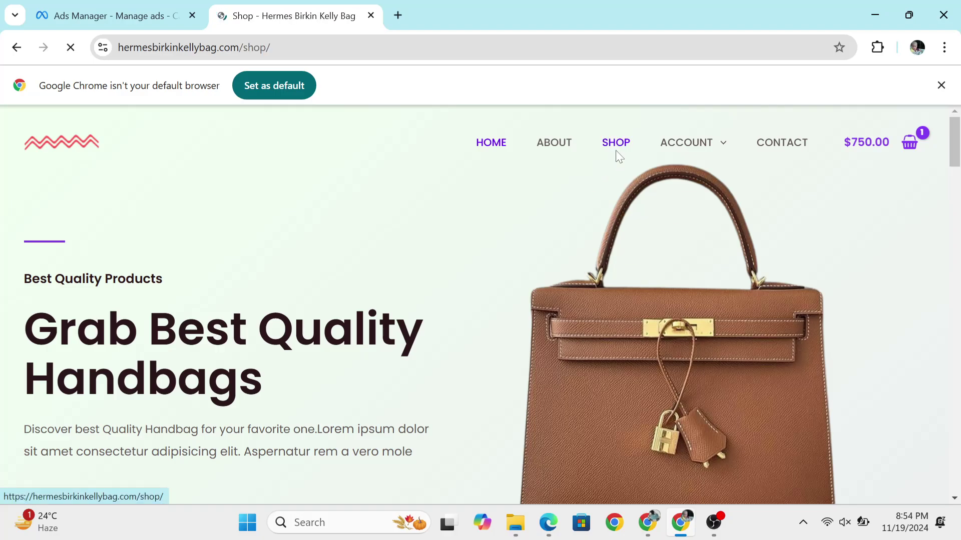
scroll(522, 320, "down", 3)
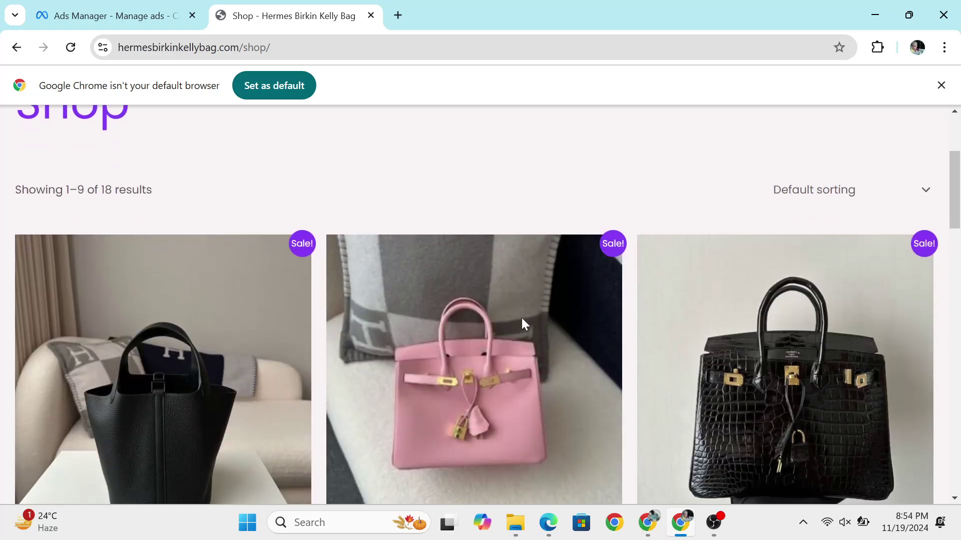
scroll(522, 319, "down", 5)
left_click(508, 320)
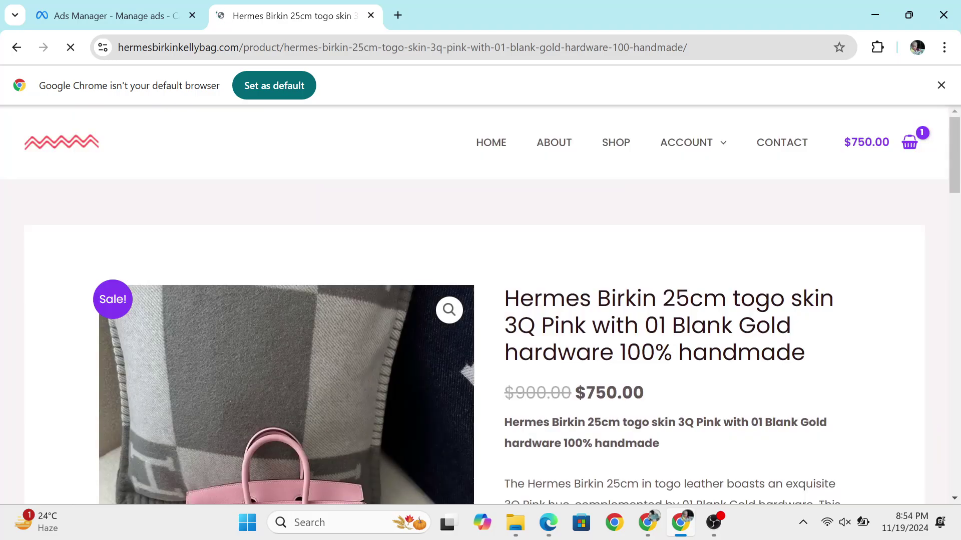
- Examine the pink bag's product page, including its description, add-to-cart option and web address
scroll(660, 360, "down", 8)
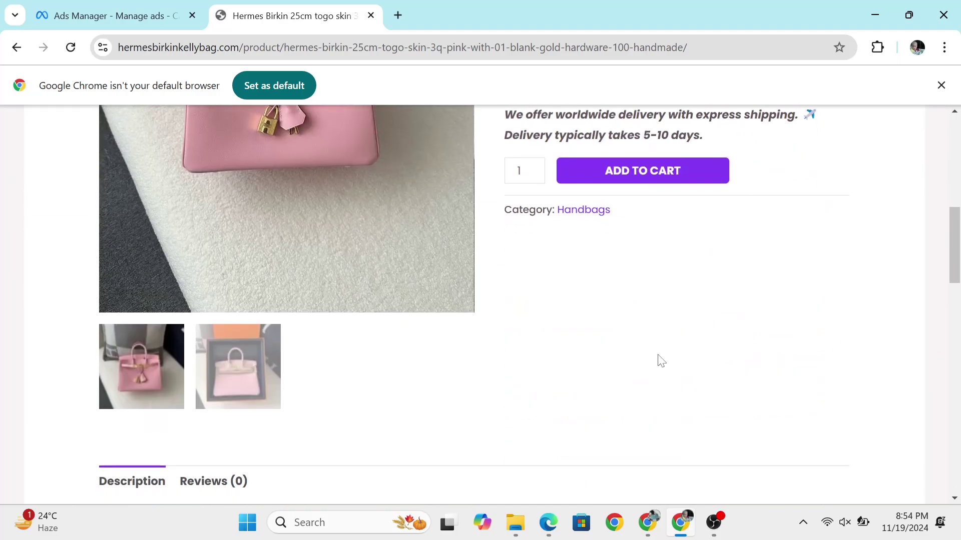
scroll(660, 360, "up", 8)
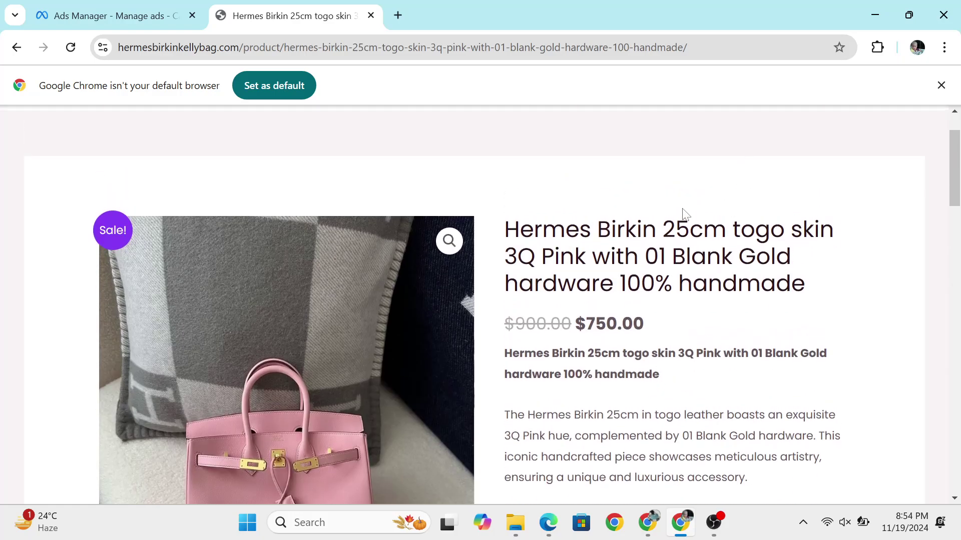
scroll(683, 214, "up", 2)
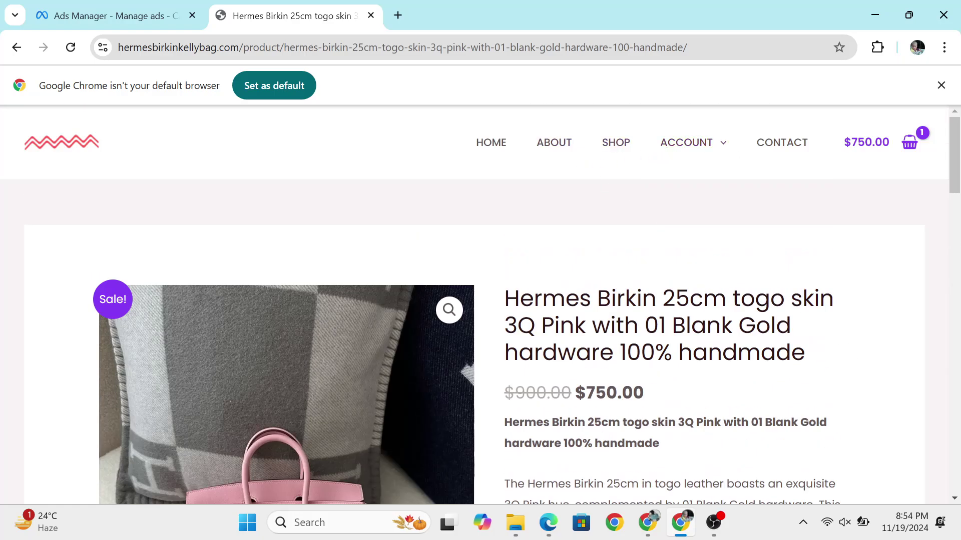
scroll(419, 239, "down", 3)
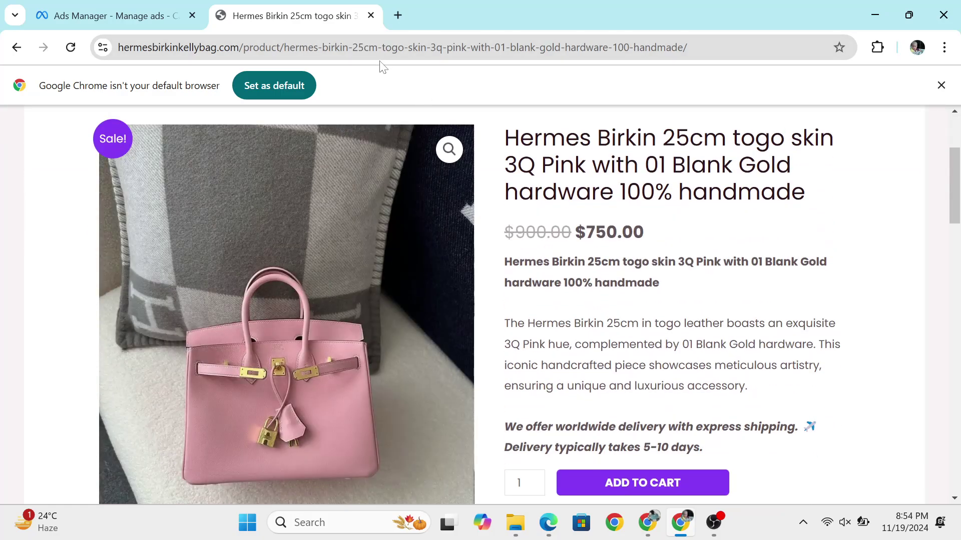
left_click(381, 47)
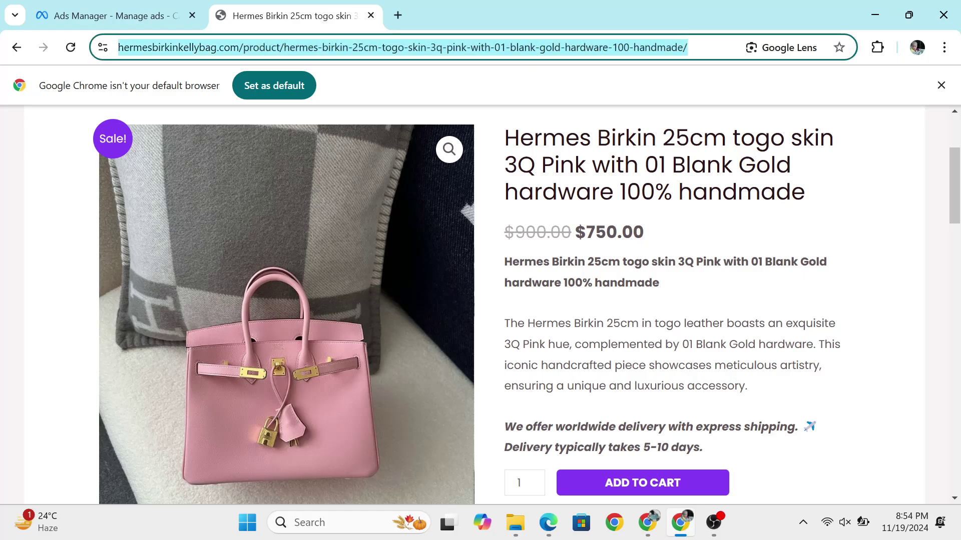
- Return to the Ads Manager campaign creation dialog and create a new campaign with the Awareness objective
left_click(72, 2)
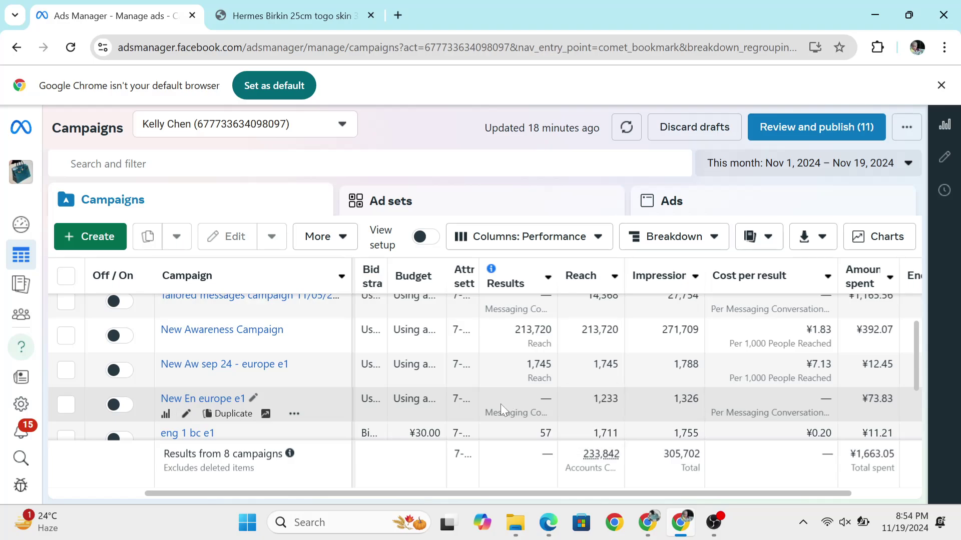
scroll(501, 403, "up", 2)
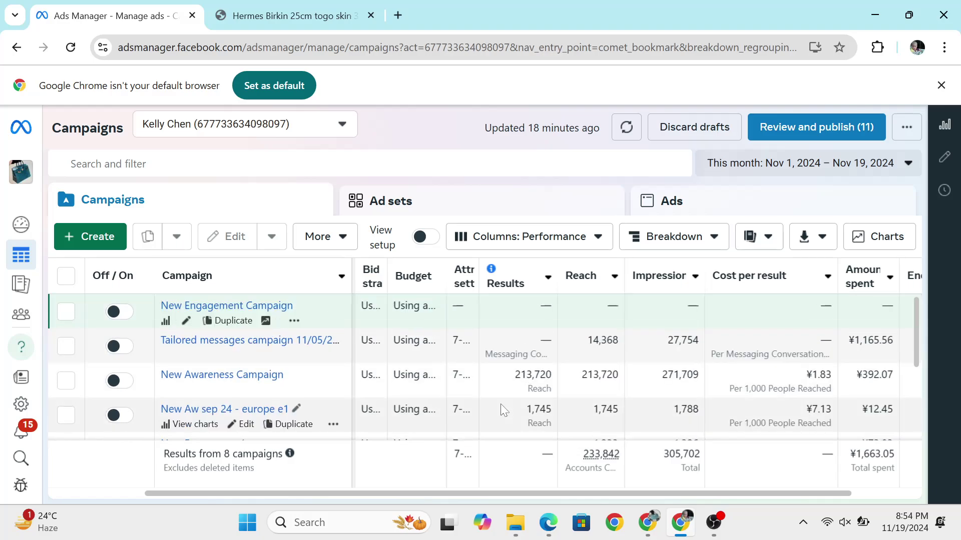
left_click(652, 531)
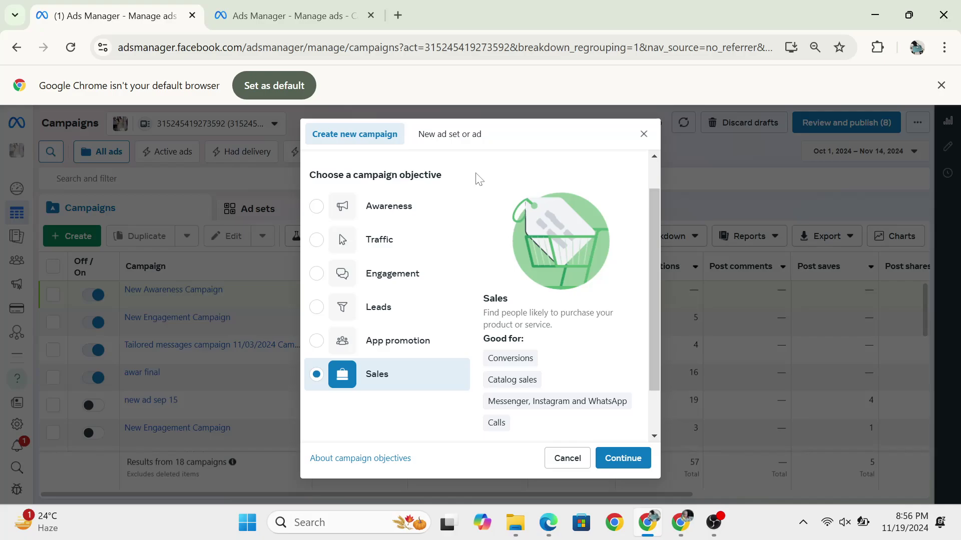
left_click(389, 217)
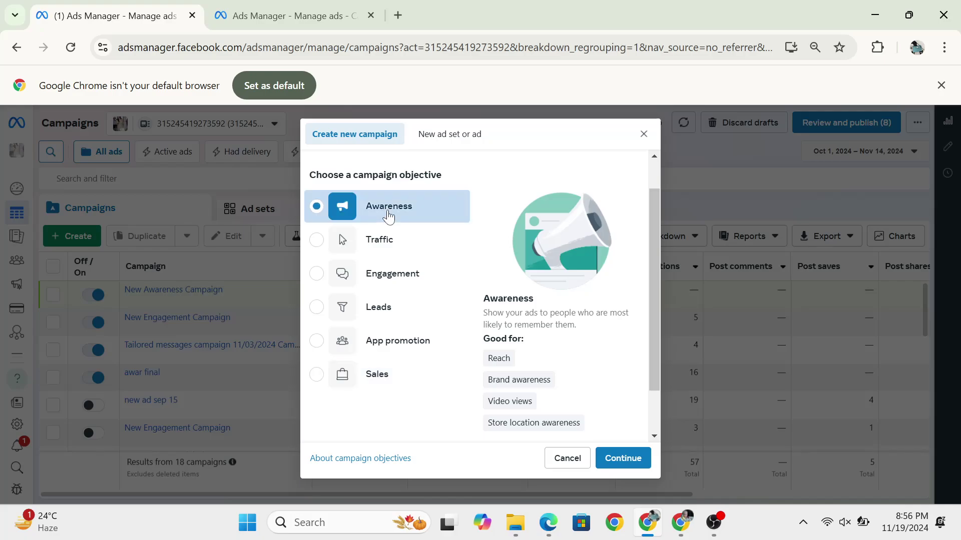
left_click(629, 467)
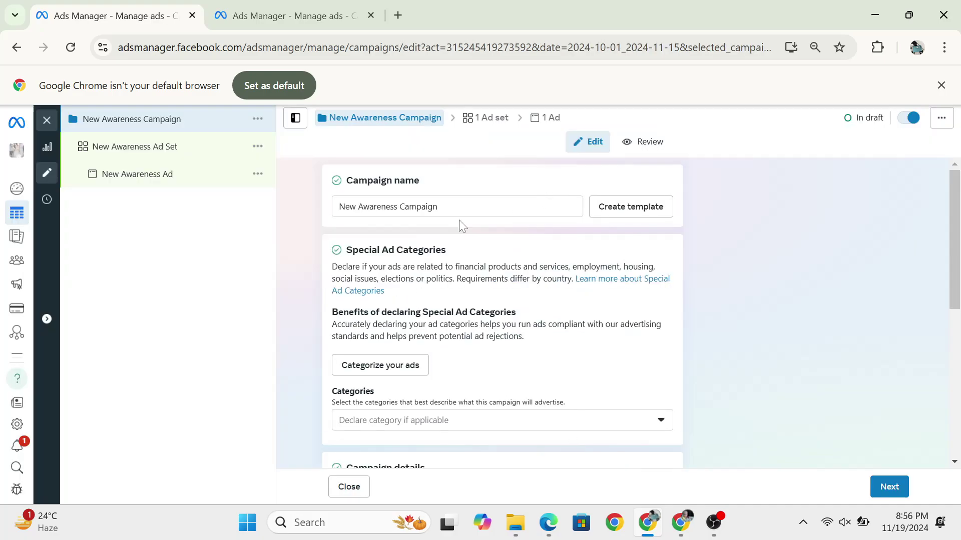
- Dismiss the default-browser notice and rename the campaign as "nov awareness 19"
left_click(941, 86)
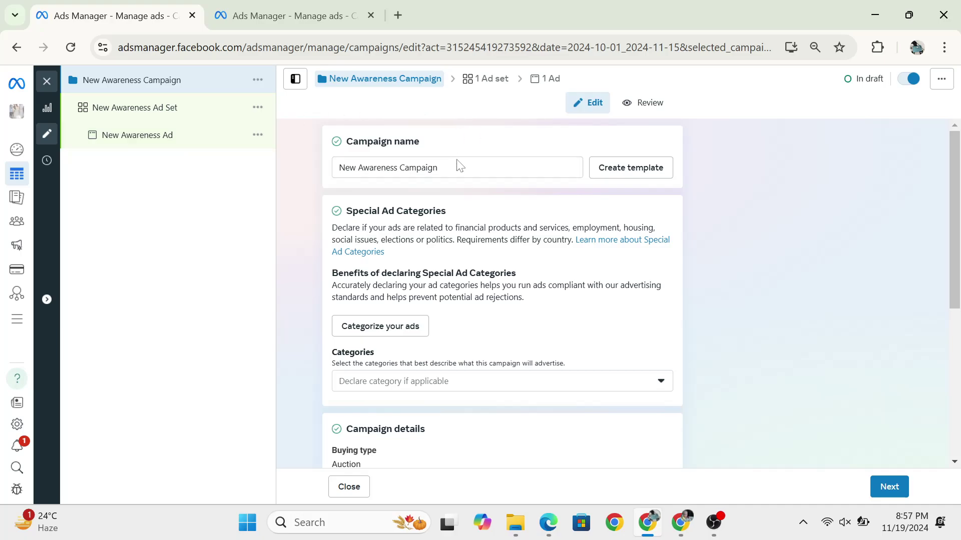
scroll(472, 212, "down", 5)
scroll(472, 212, "up", 5)
left_click_drag(439, 168, 338, 167)
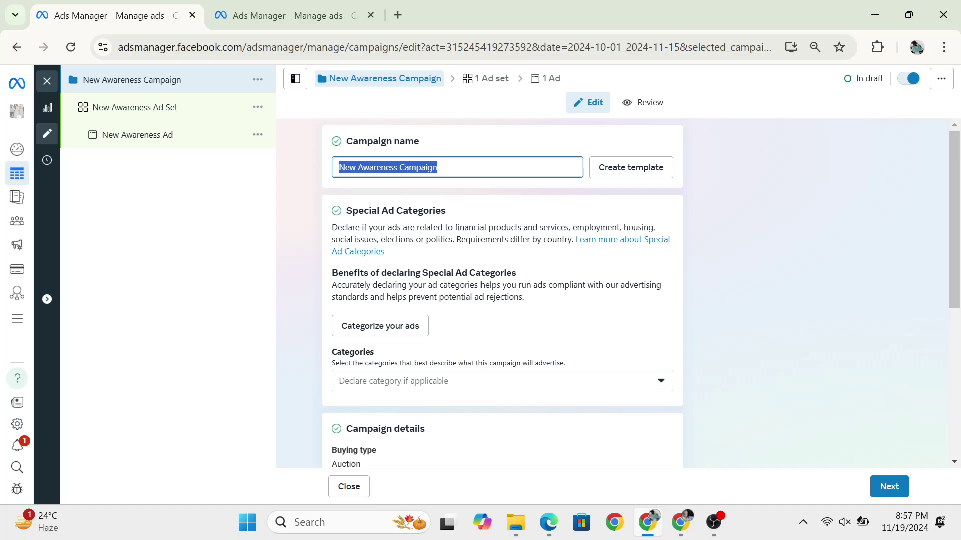
type("nov ")
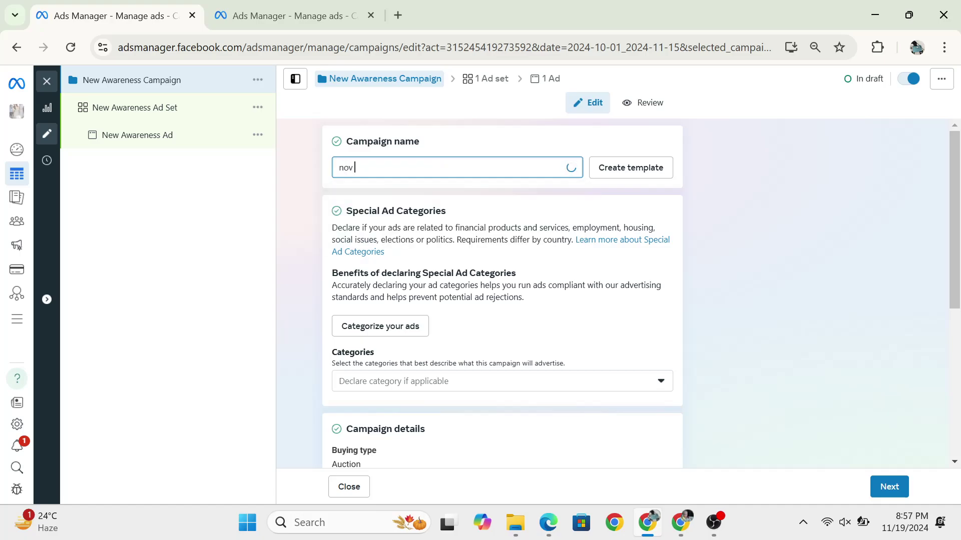
type("aw")
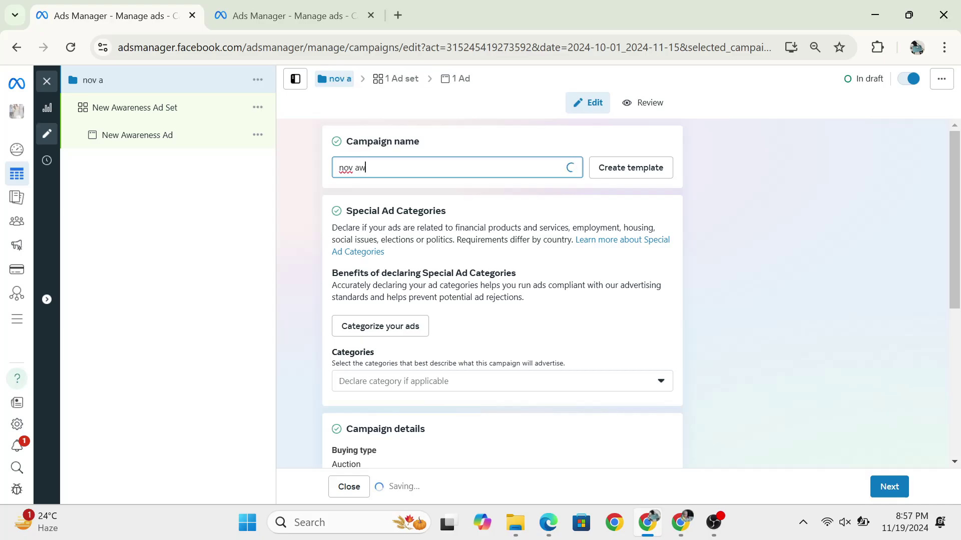
type("areness")
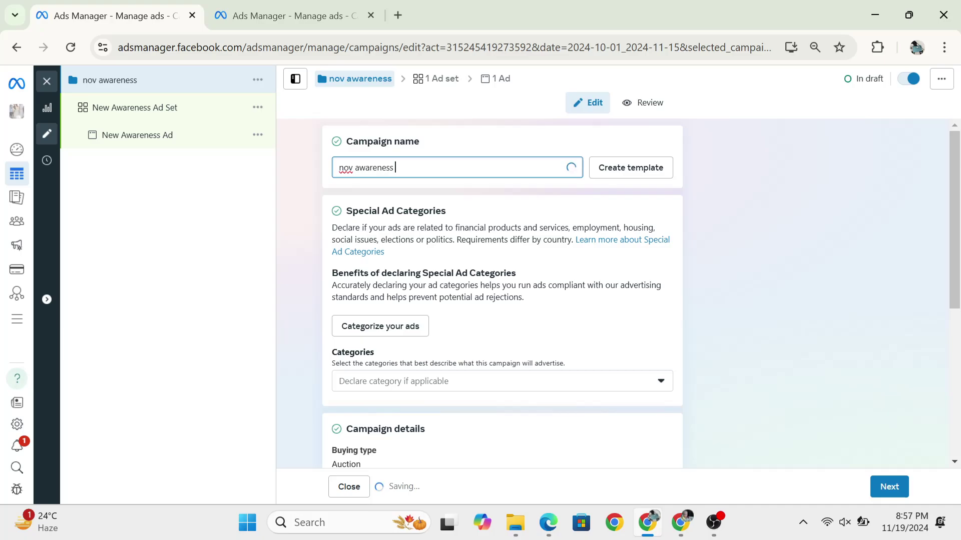
type(" 19")
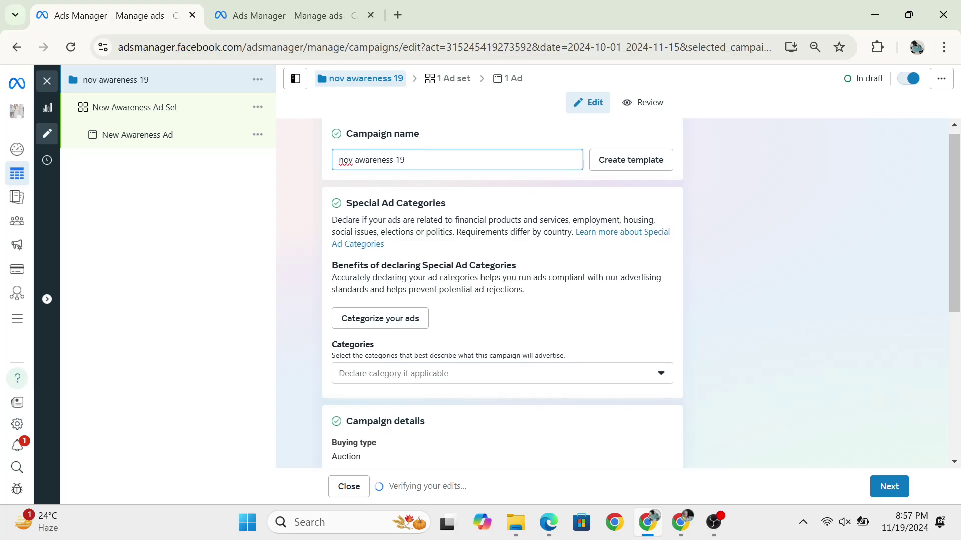
- Review the Special Ad Categories options and the Categorize your ads questionnaire, leaving both without declaring a category
scroll(366, 185, "down", 1)
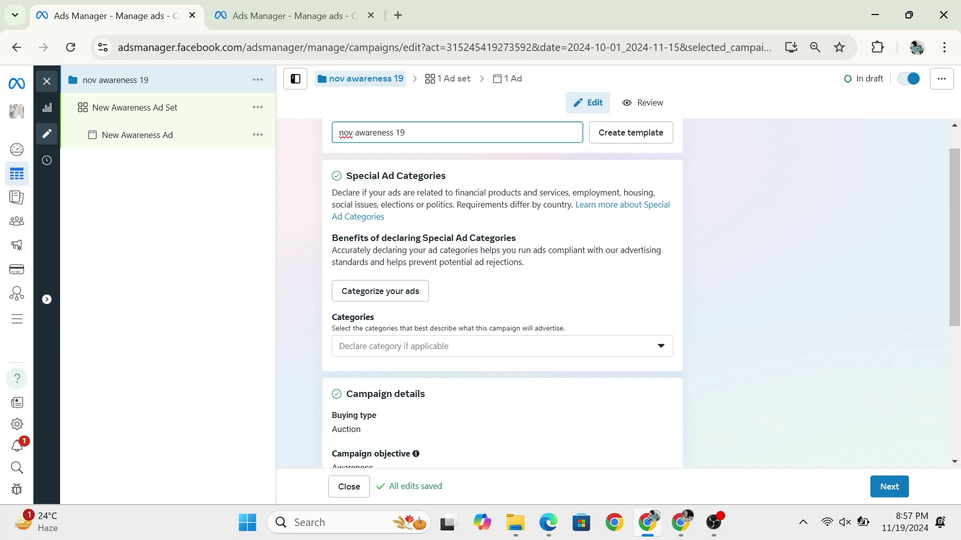
left_click(541, 346)
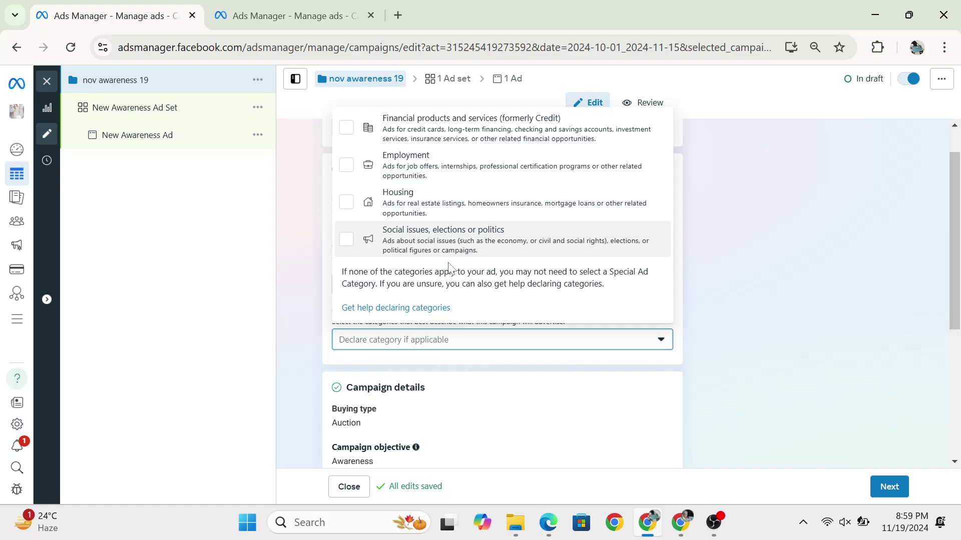
left_click(861, 257)
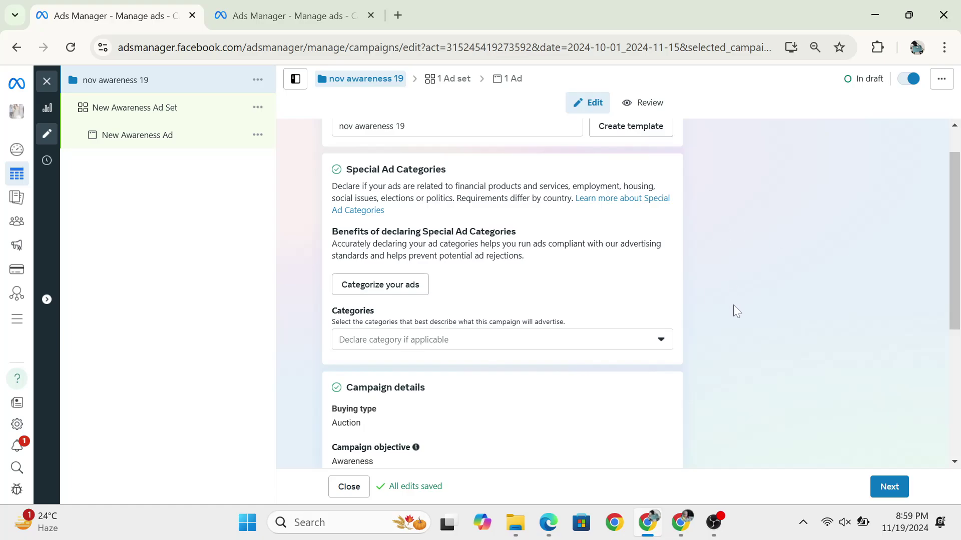
left_click(403, 289)
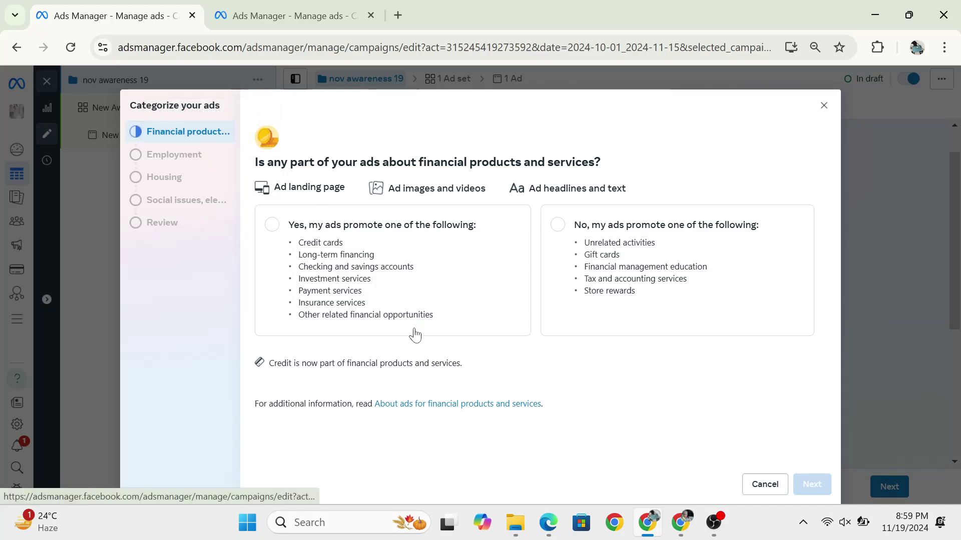
left_click(822, 106)
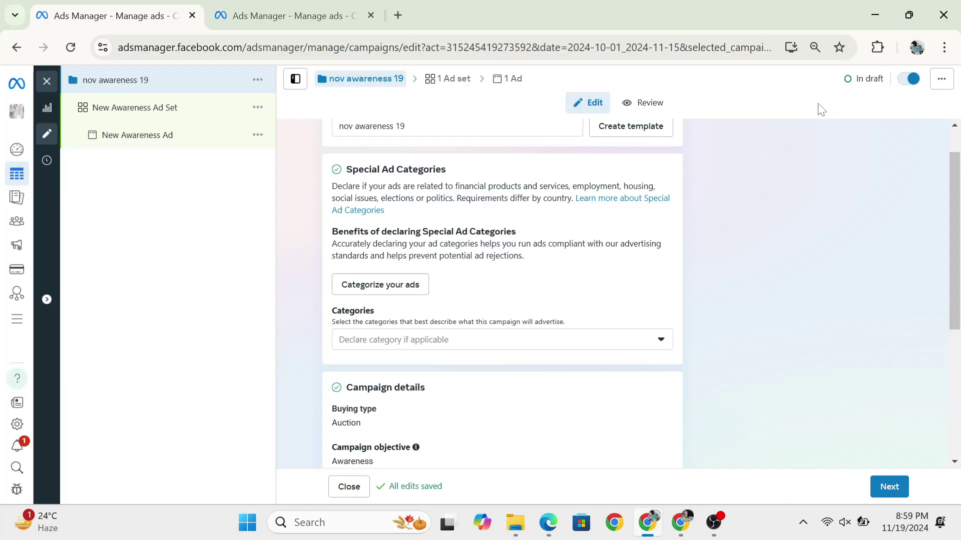
left_click(391, 284)
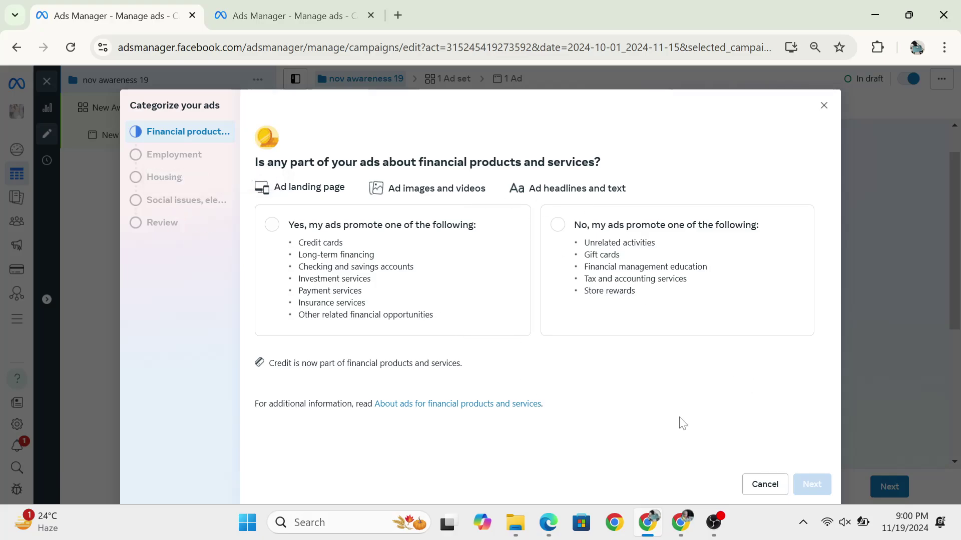
left_click(765, 485)
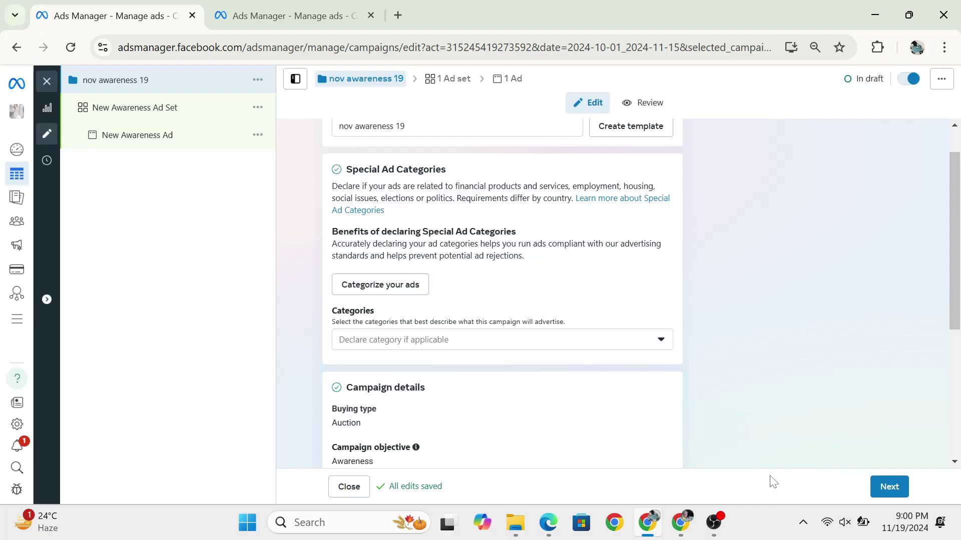
- Review the campaign details and budget settings, including the help article about Advantage campaign budget, and close the help
scroll(566, 391, "down", 3)
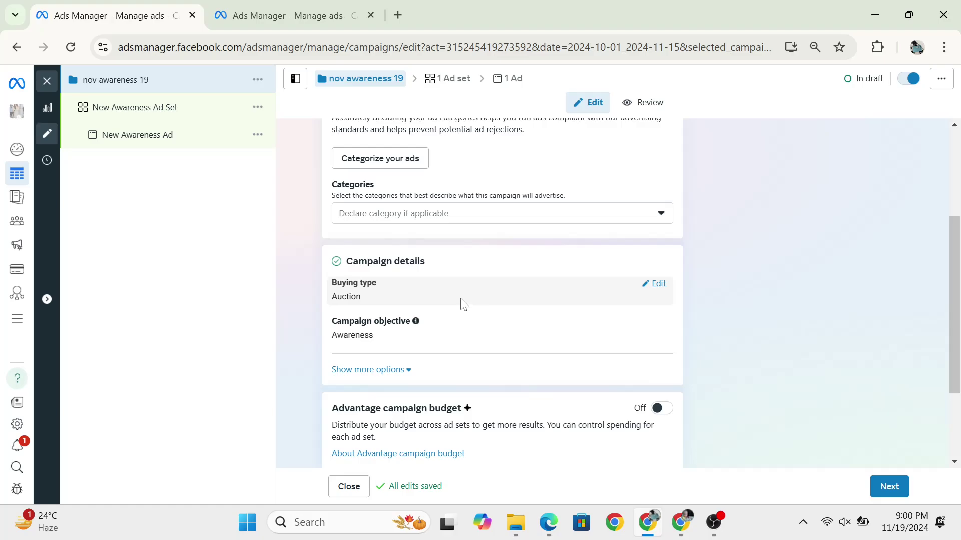
scroll(459, 295, "down", 1)
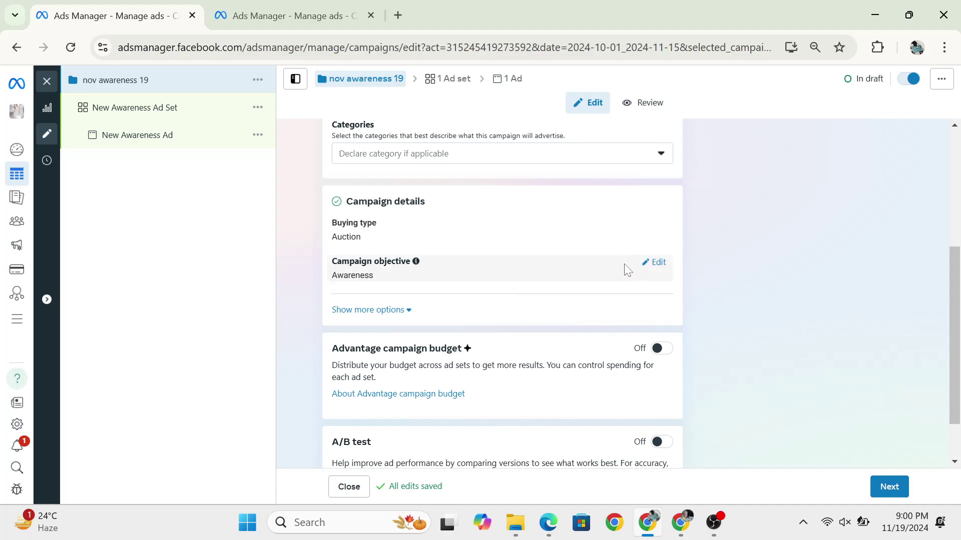
scroll(626, 270, "down", 1)
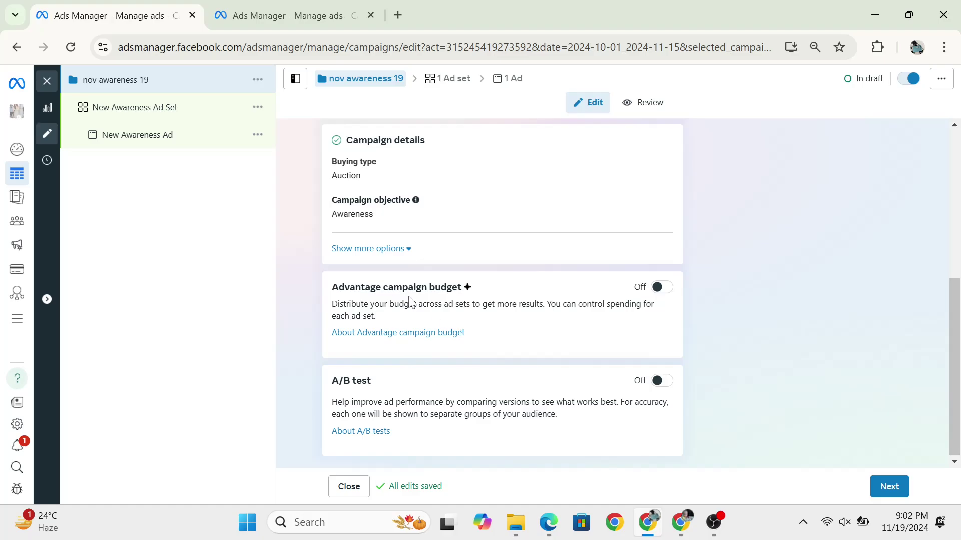
left_click(420, 334)
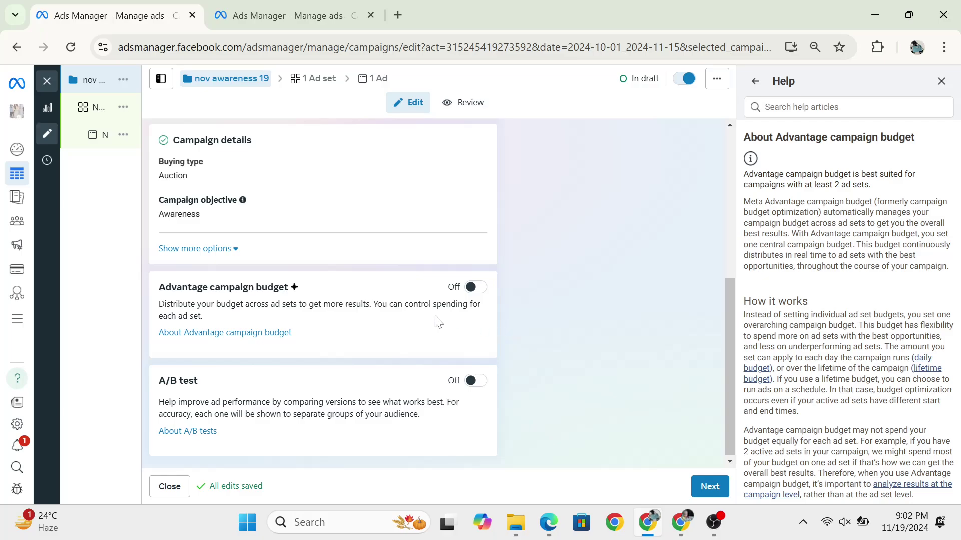
scroll(831, 368, "down", 6)
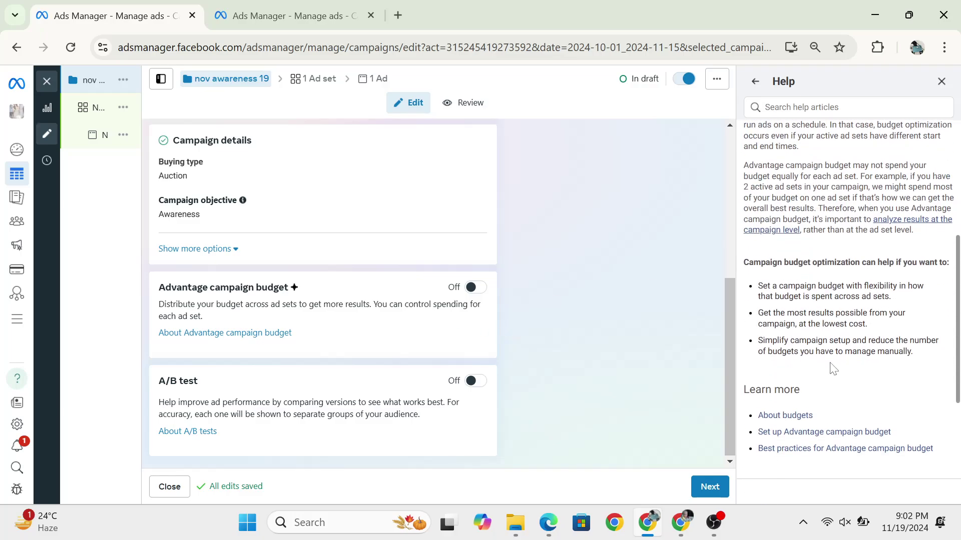
scroll(831, 368, "down", 1)
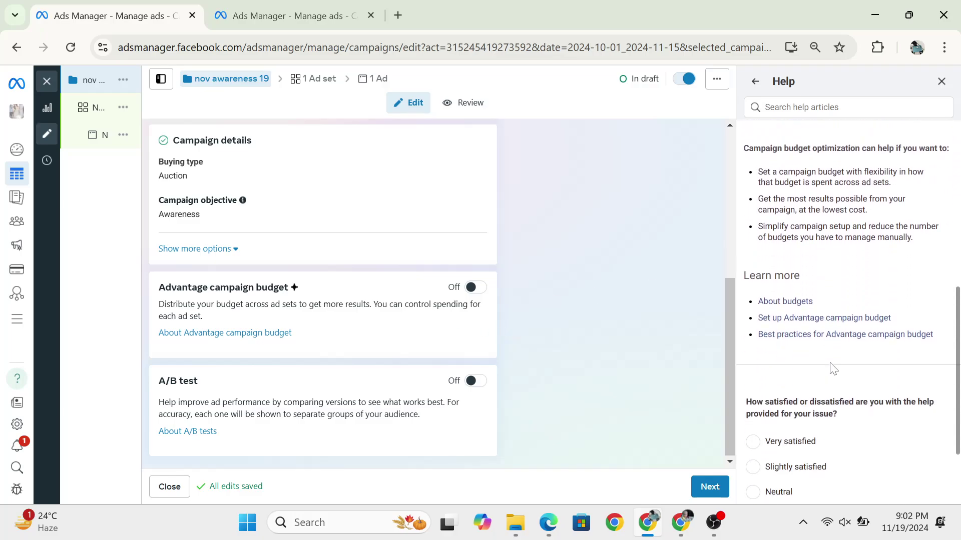
left_click(939, 82)
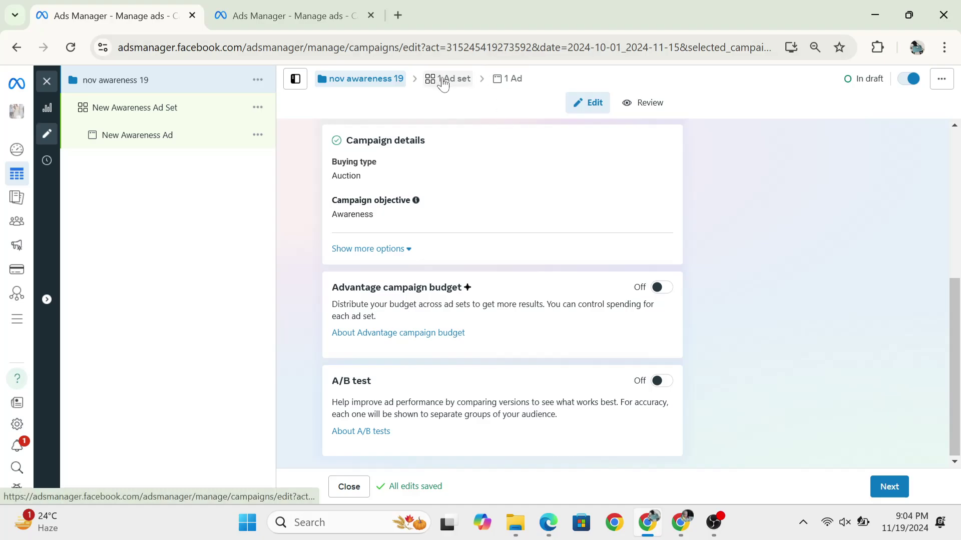
- Continue to the New Awareness Ad Set and review its name and Awareness settings
left_click(890, 487)
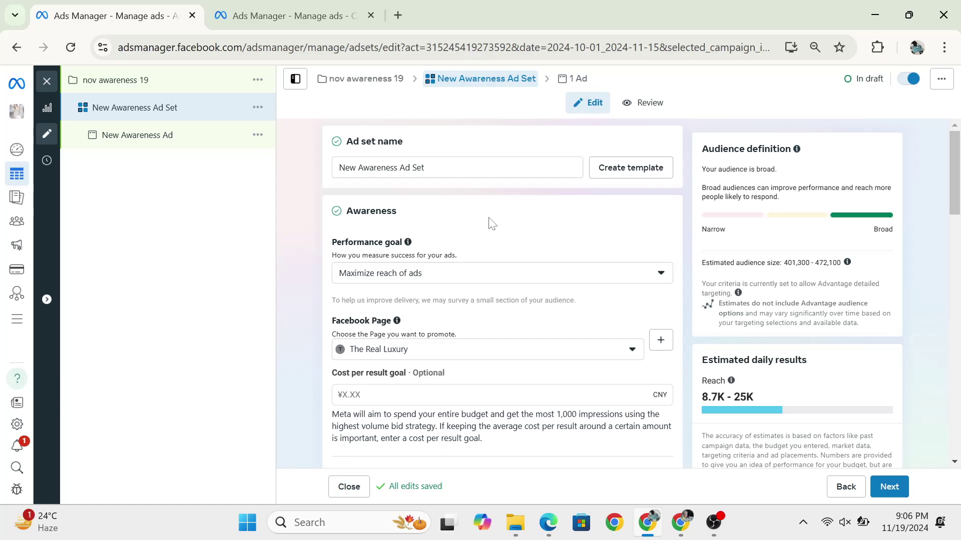
scroll(490, 222, "down", 1)
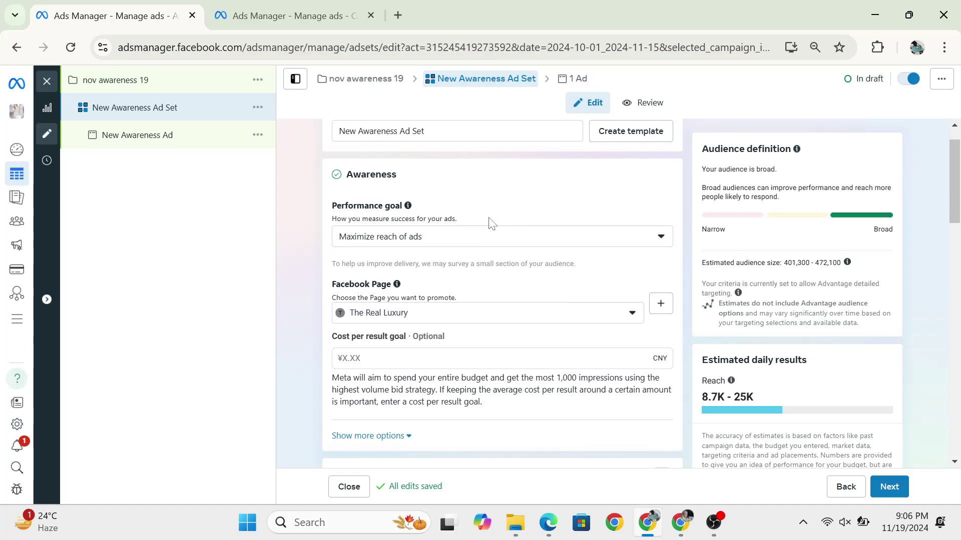
scroll(490, 223, "up", 1)
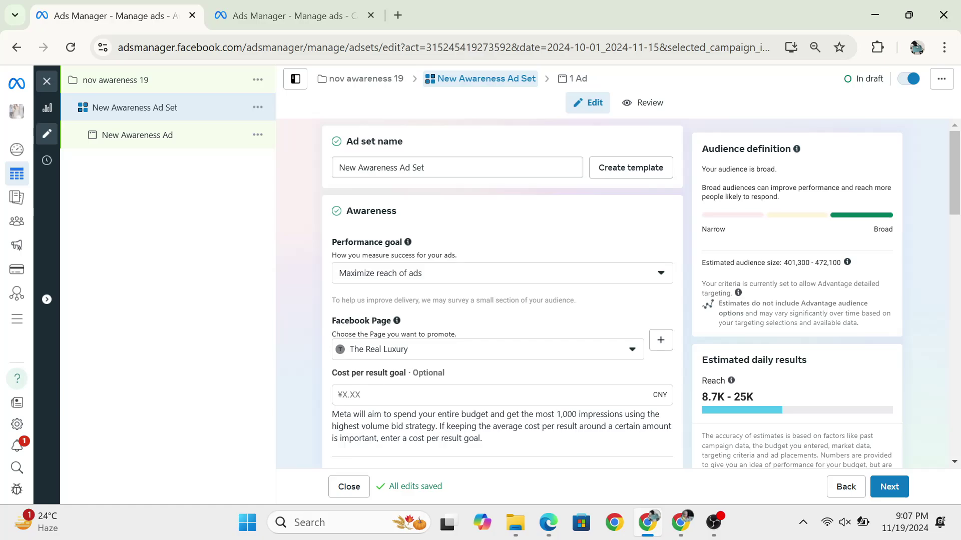
scroll(505, 172, "down", 1)
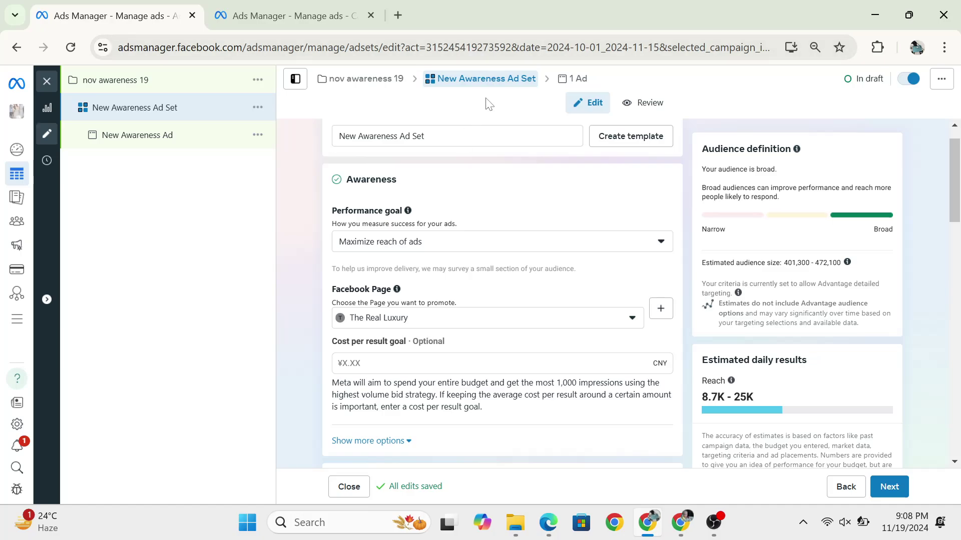
- Examine the ad set's performance goal options, covering both the awareness goals and the video view goals
left_click(439, 249)
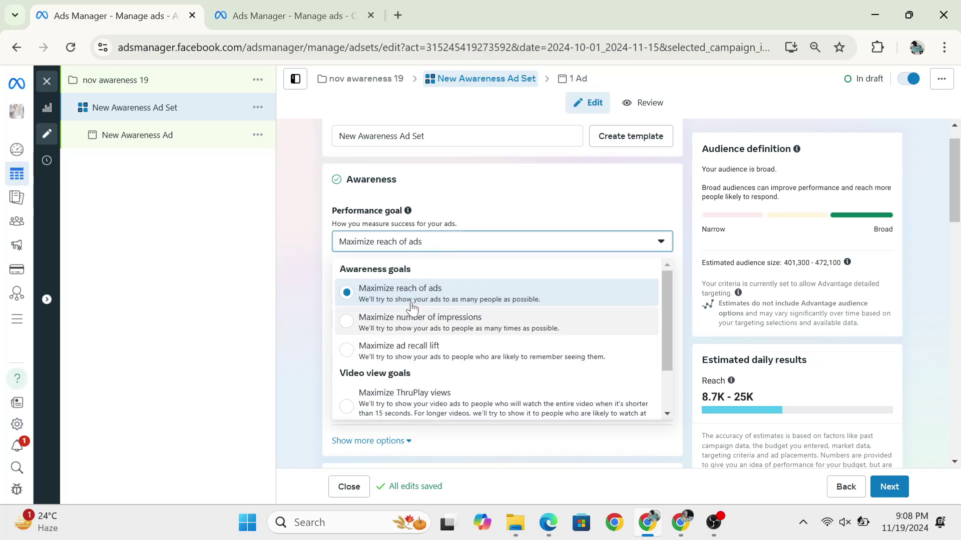
scroll(434, 369, "down", 1)
scroll(430, 331, "up", 1)
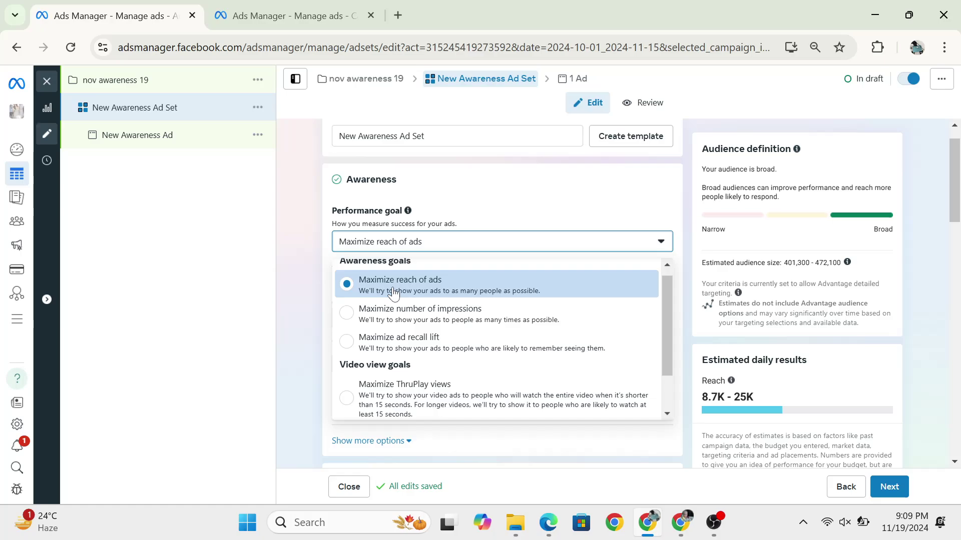
scroll(439, 374, "down", 1)
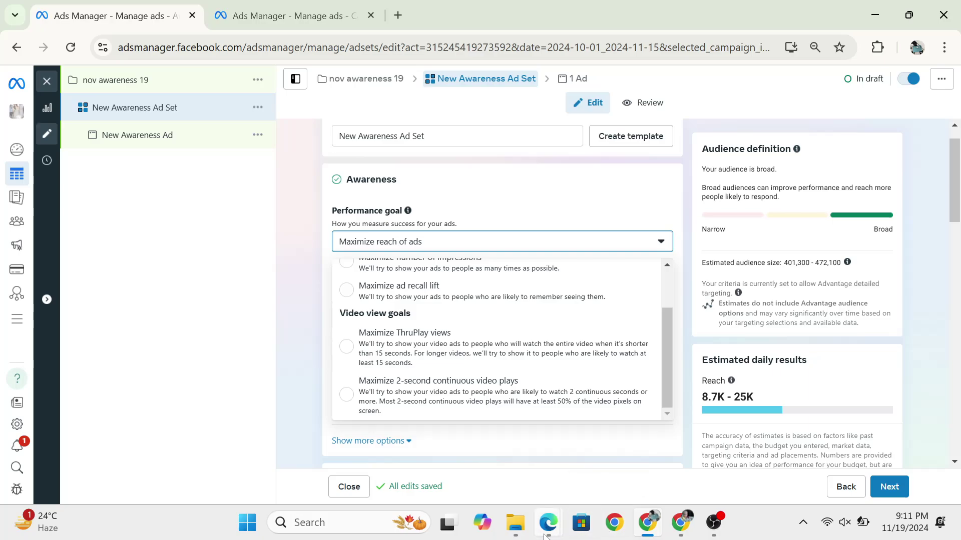
- Switch to Microsoft Edge, load instagram.com in a new tab and open the Explore page
mouse_move(547, 534)
left_click(485, 463)
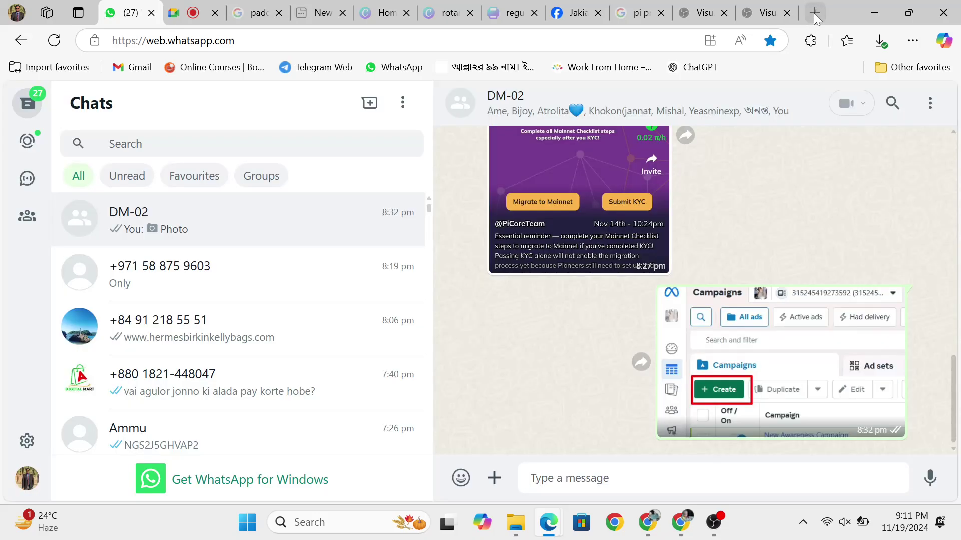
left_click(815, 14)
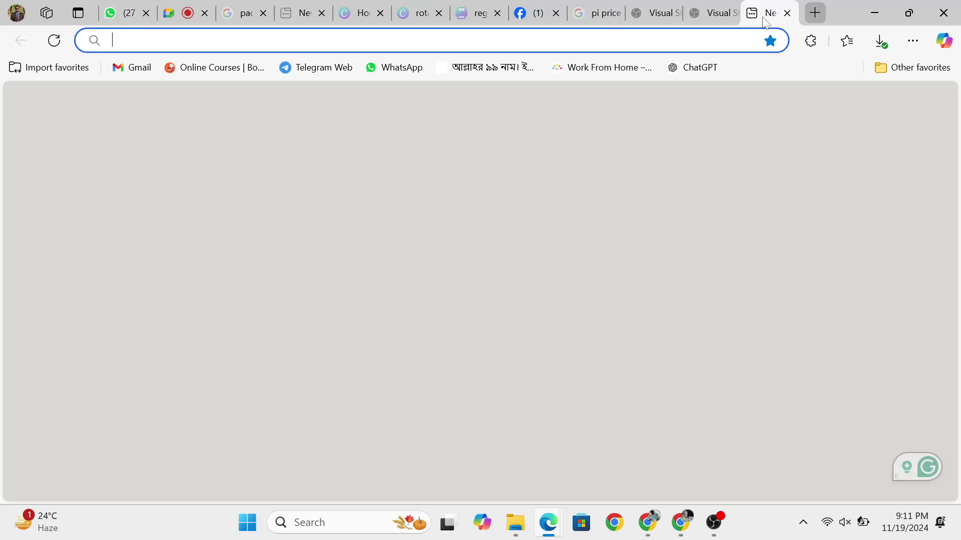
type("instagram.com")
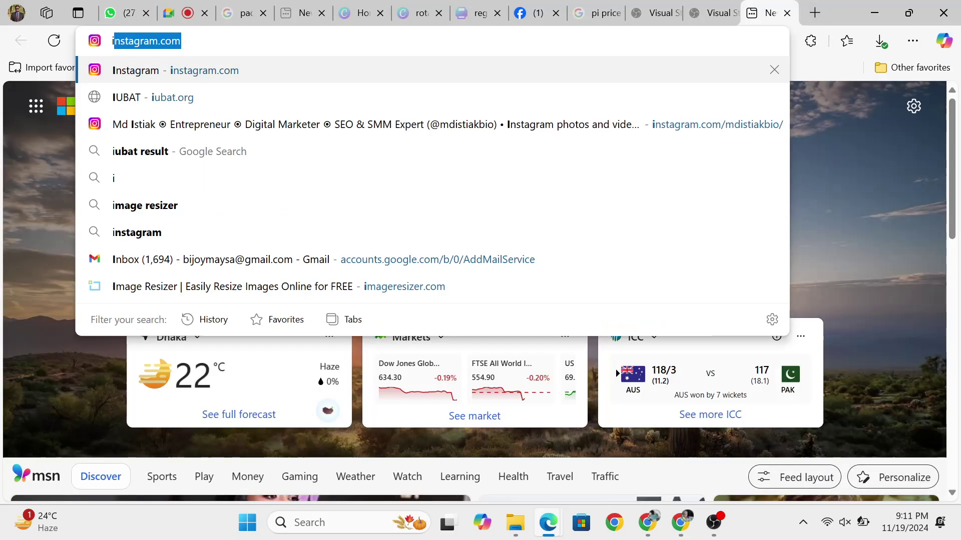
key("Return")
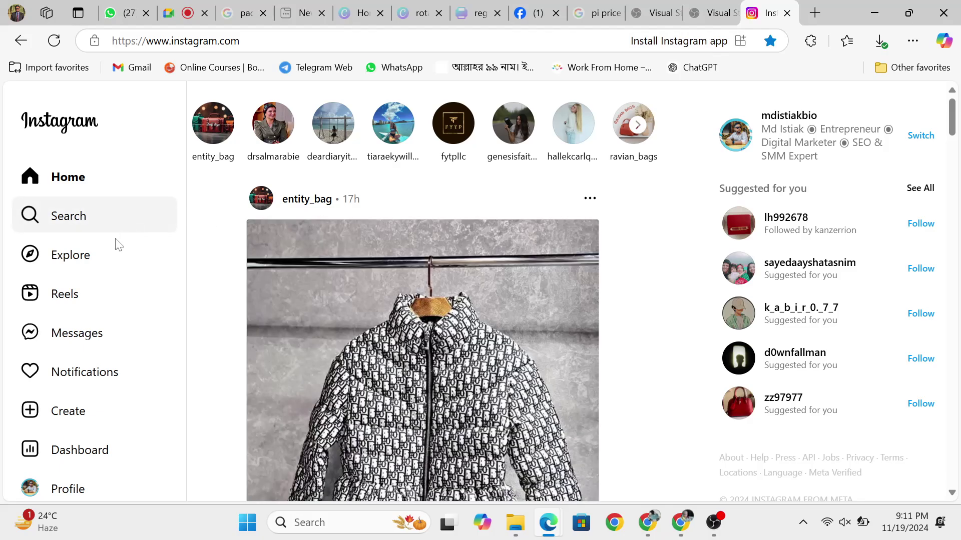
left_click(88, 265)
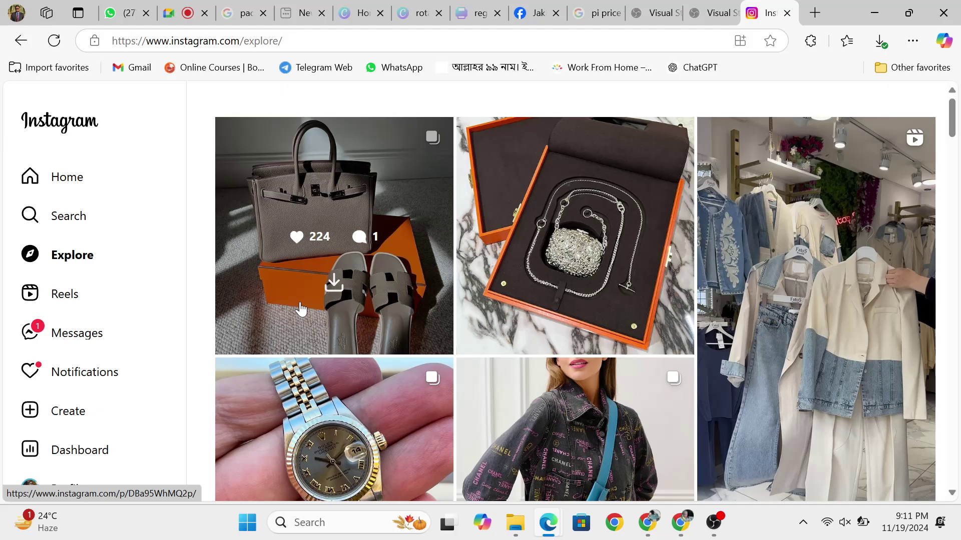
- Browse the Instagram Explore feed for examples of image posts and video reels, and return to its beginning
scroll(300, 309, "down", 7)
scroll(301, 309, "down", 7)
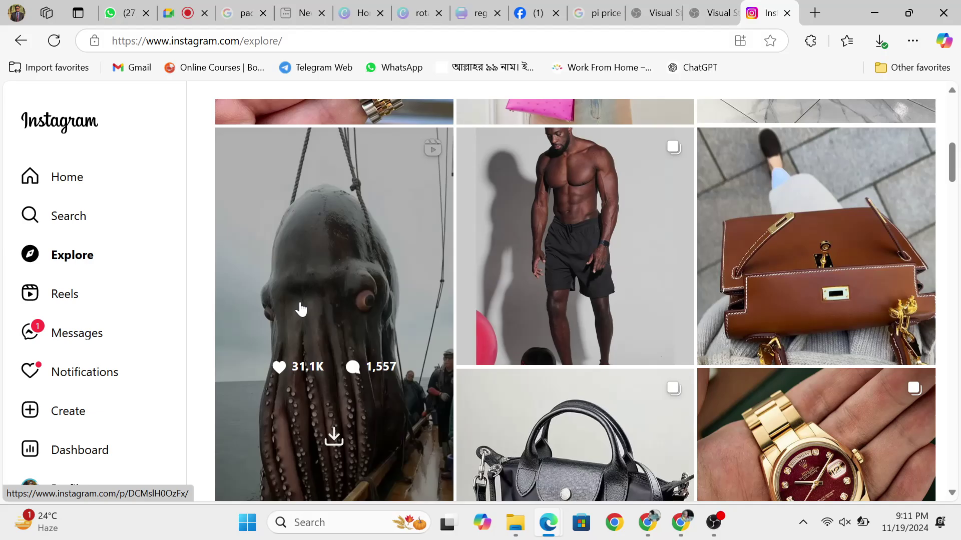
scroll(525, 396, "down", 4)
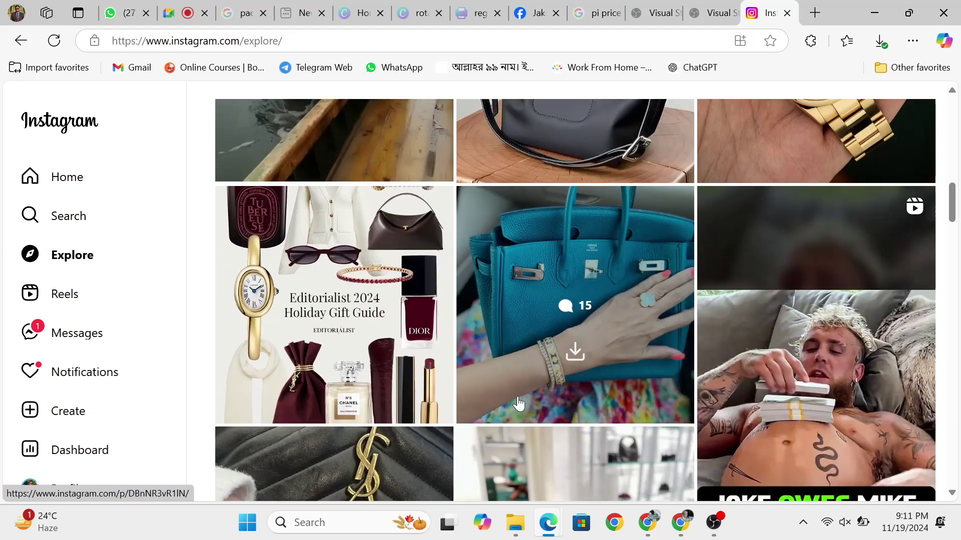
scroll(601, 346, "up", 2)
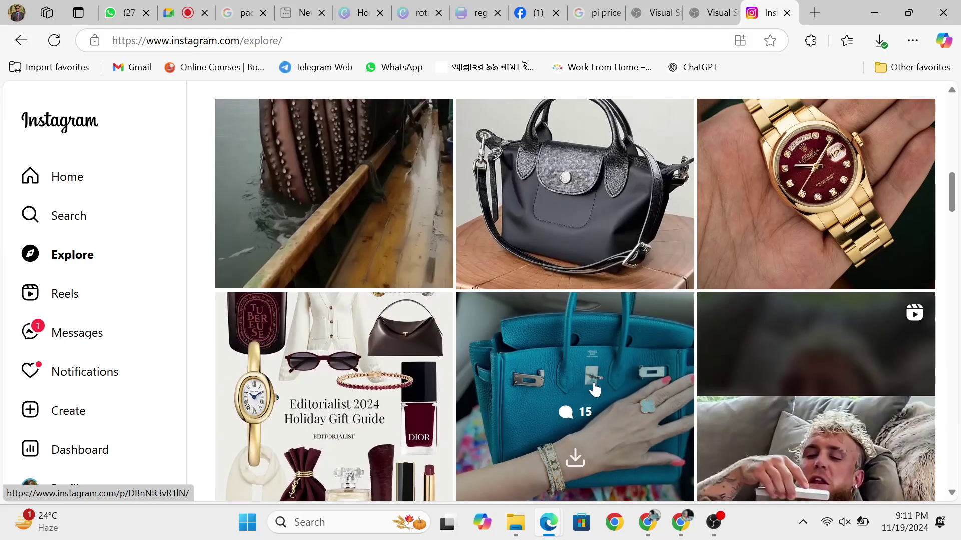
scroll(601, 364, "down", 3)
scroll(602, 368, "down", 7)
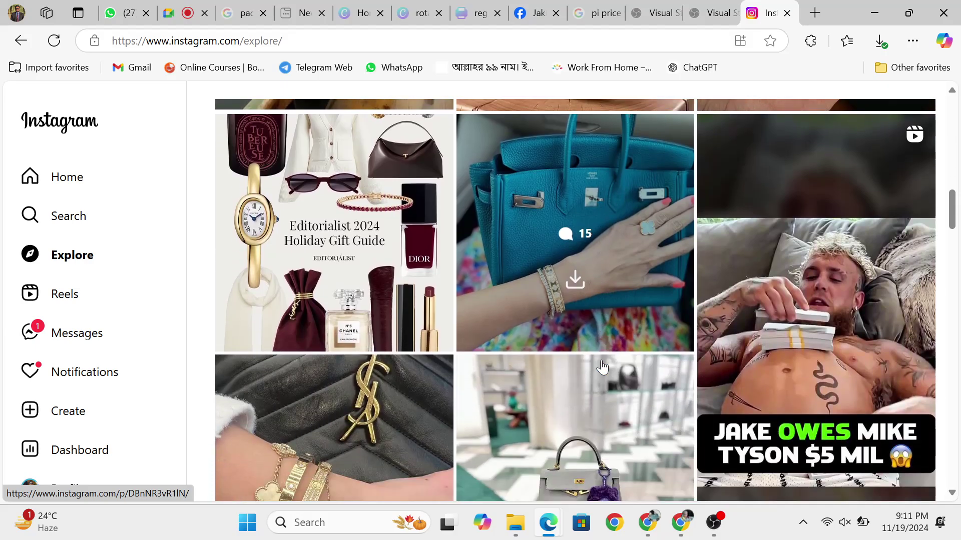
scroll(603, 368, "down", 2)
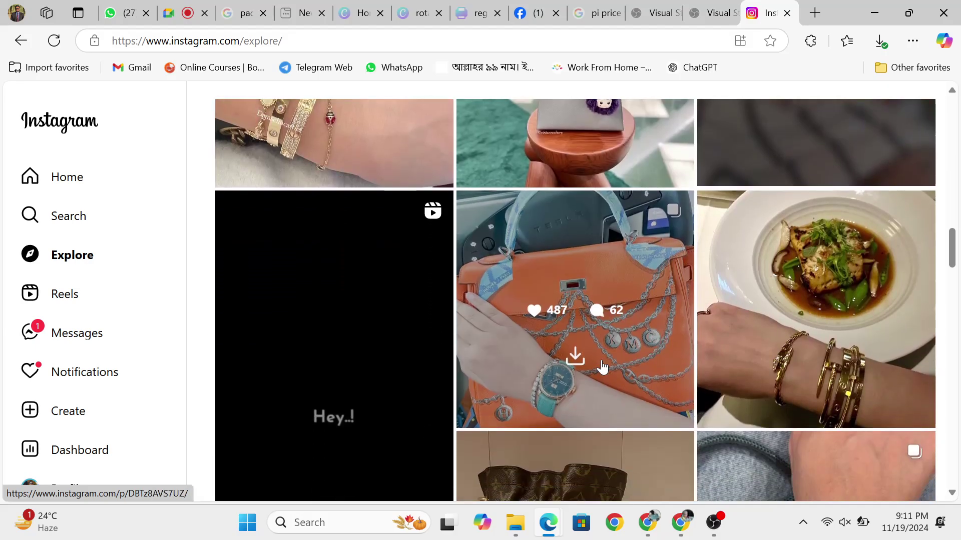
scroll(630, 319, "up", 3)
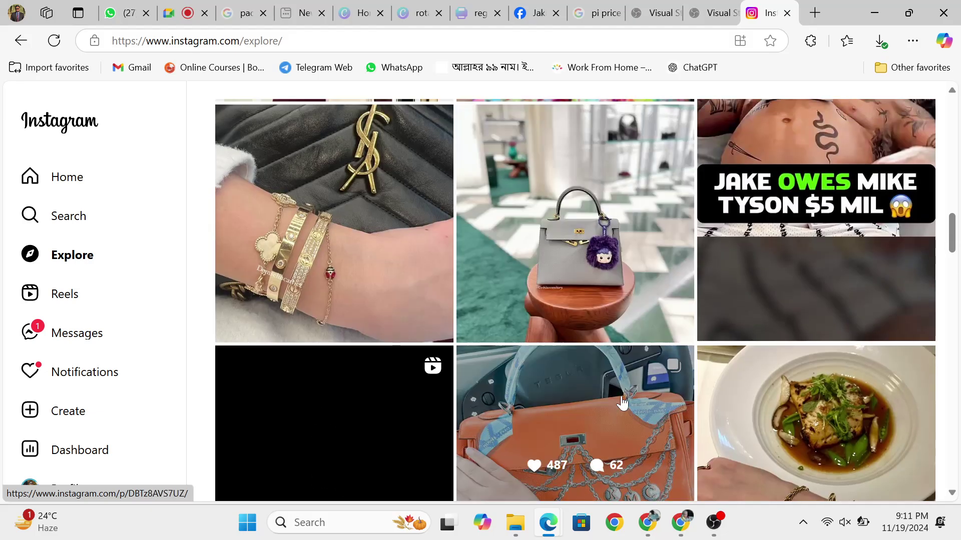
scroll(622, 403, "down", 10)
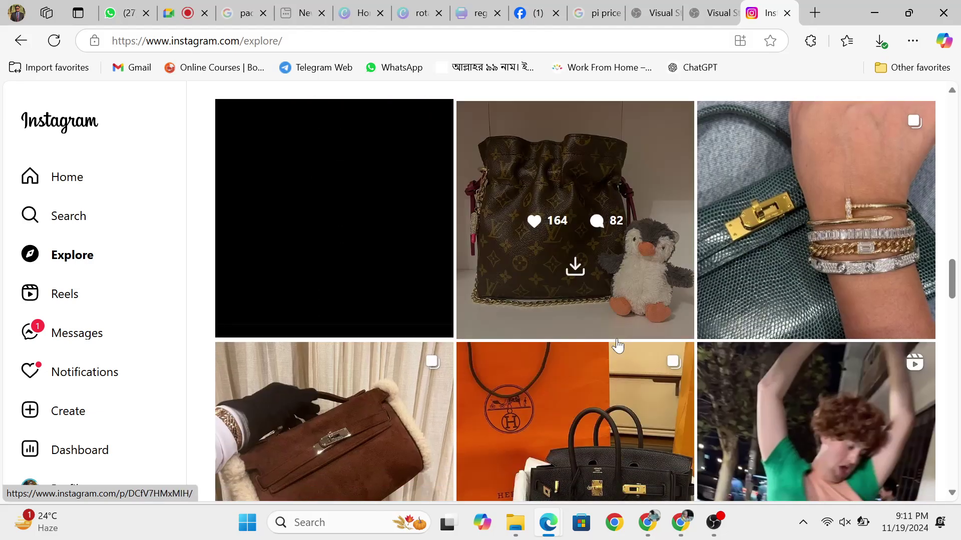
scroll(618, 351, "down", 12)
scroll(618, 346, "down", 7)
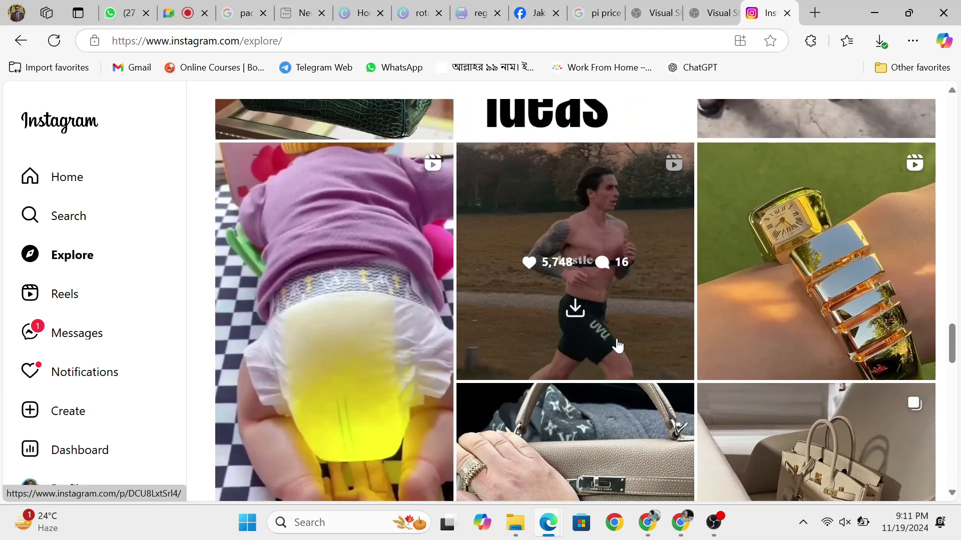
scroll(618, 345, "down", 5)
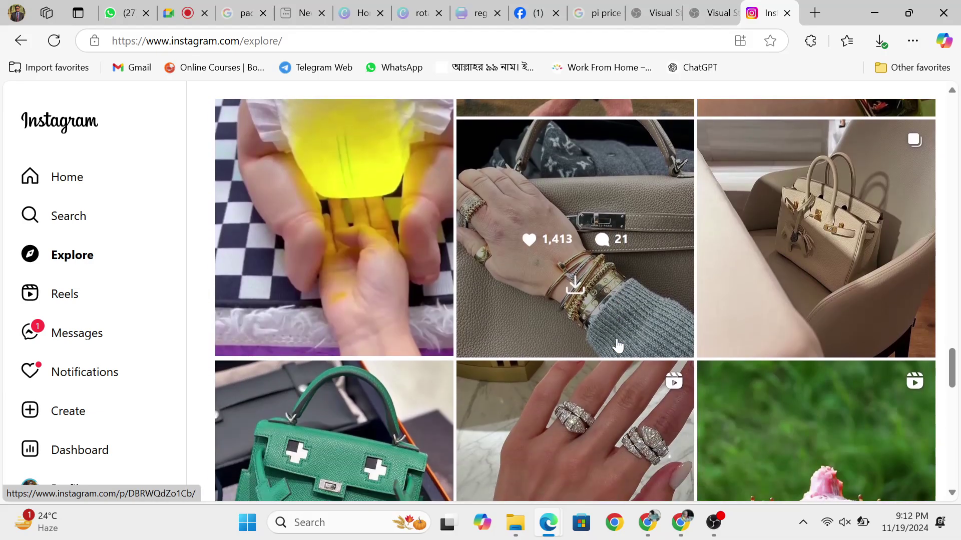
scroll(618, 345, "up", 15)
scroll(618, 344, "up", 10)
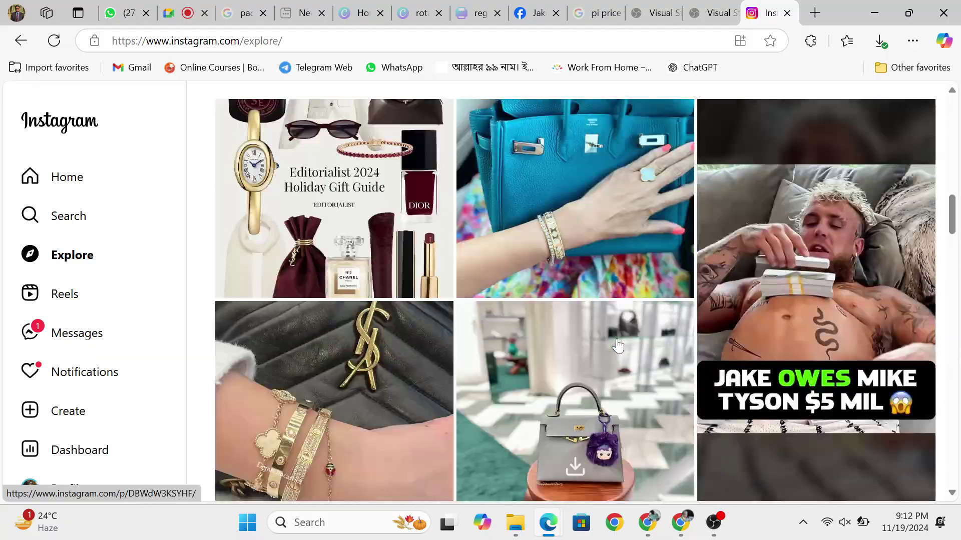
scroll(462, 337, "up", 5)
scroll(463, 337, "up", 1)
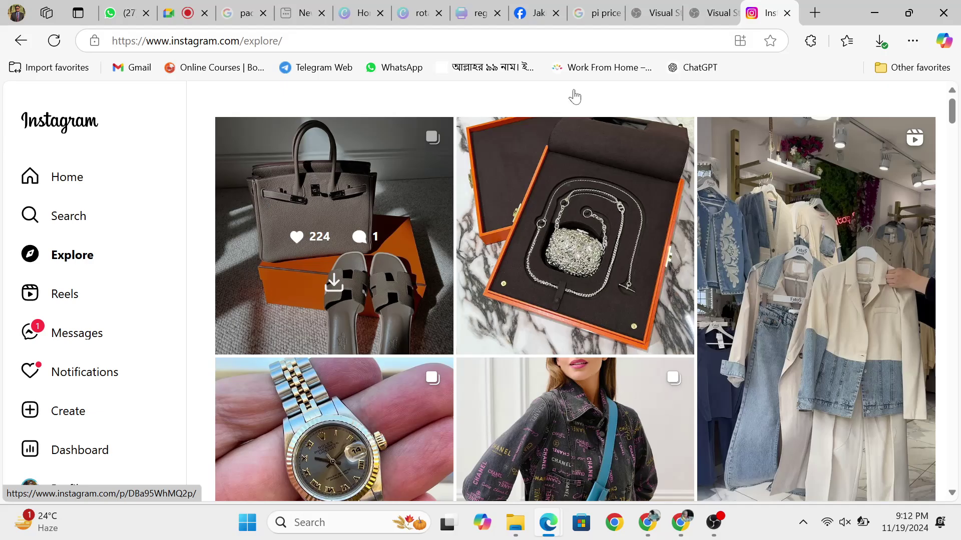
- Switch back to Ads Manager in Chrome and choose Maximize reach of ads as the performance goal
left_click(647, 531)
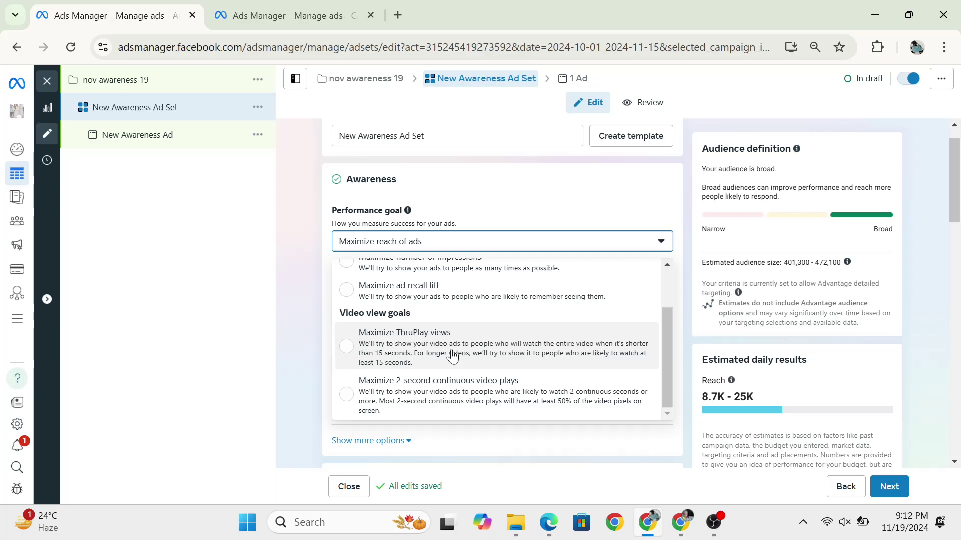
scroll(453, 357, "up", 2)
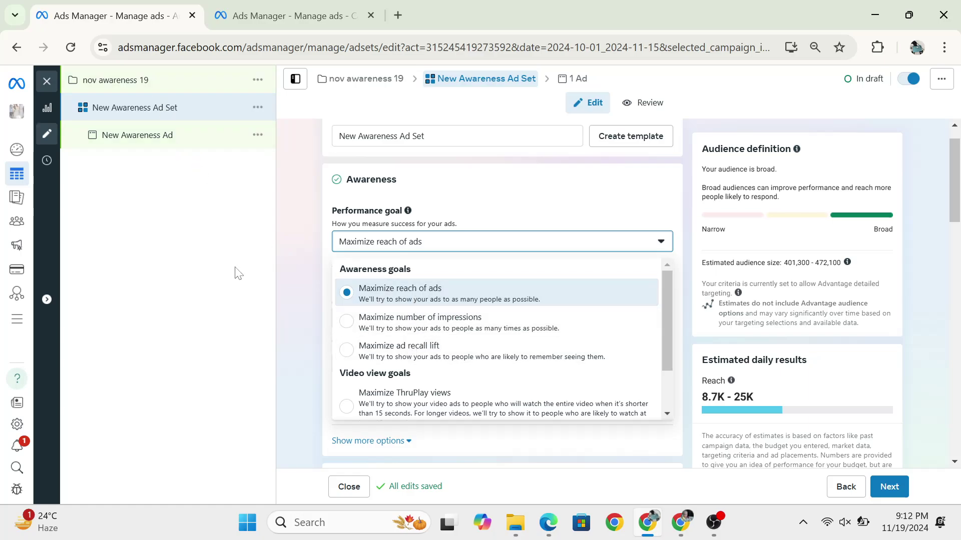
left_click(423, 298)
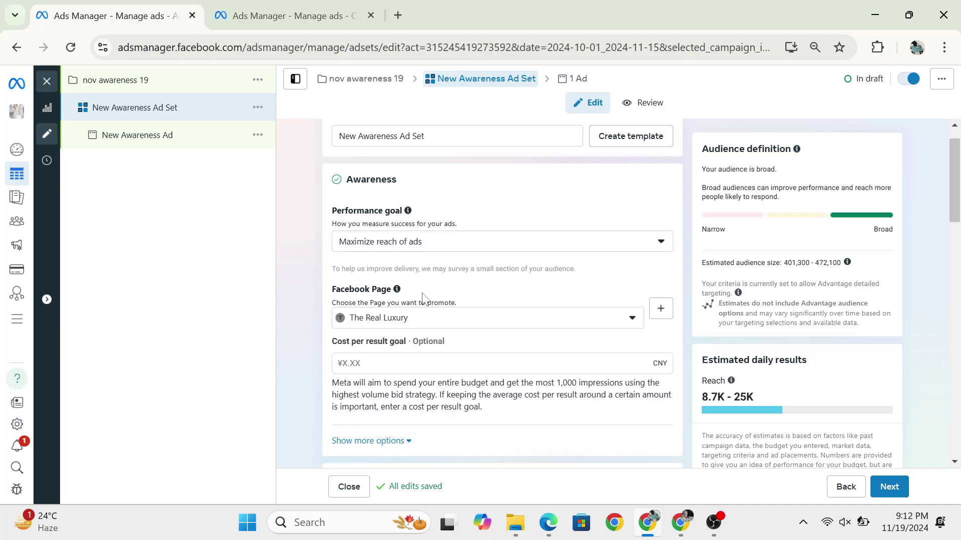
- Choose The Real Luxury from the personal Pages as the Facebook Page the ad set promotes
scroll(423, 299, "down", 1)
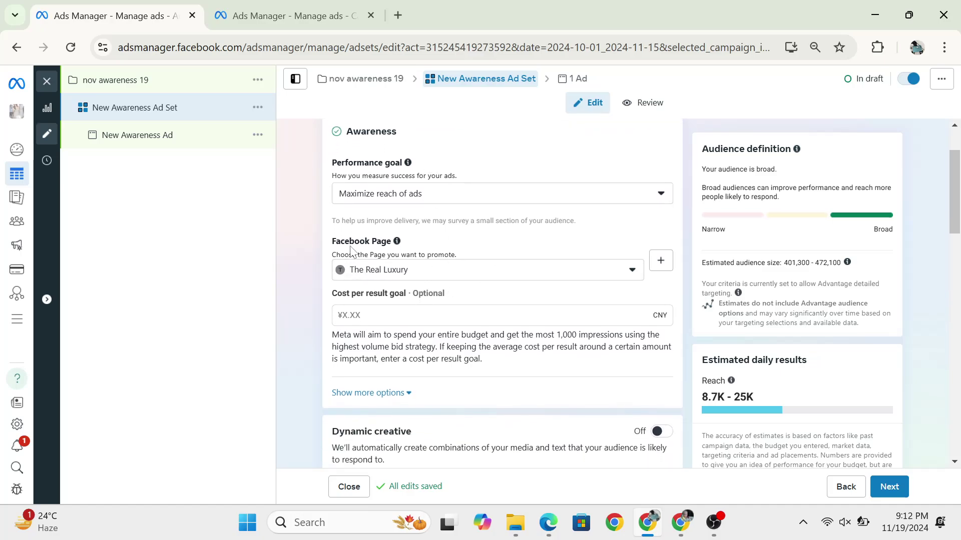
left_click(633, 275)
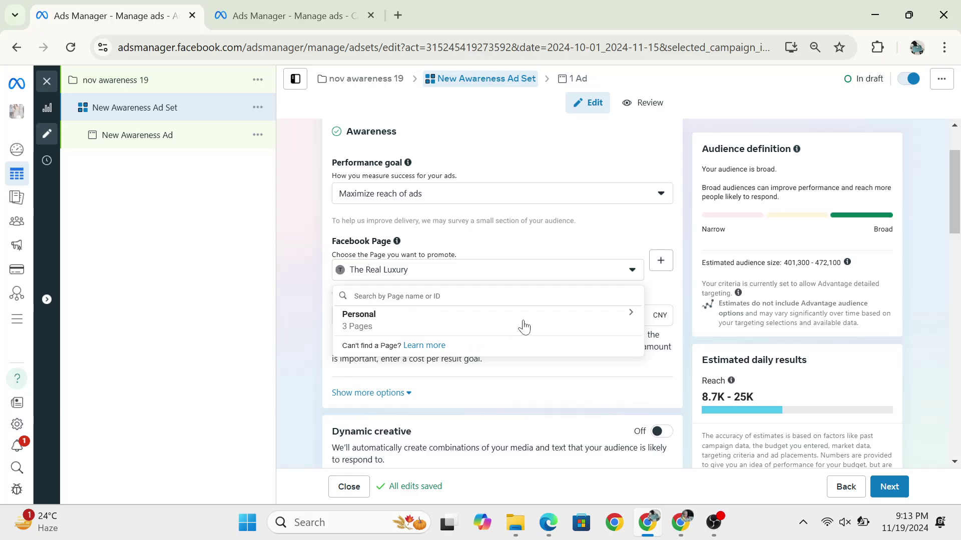
left_click(544, 327)
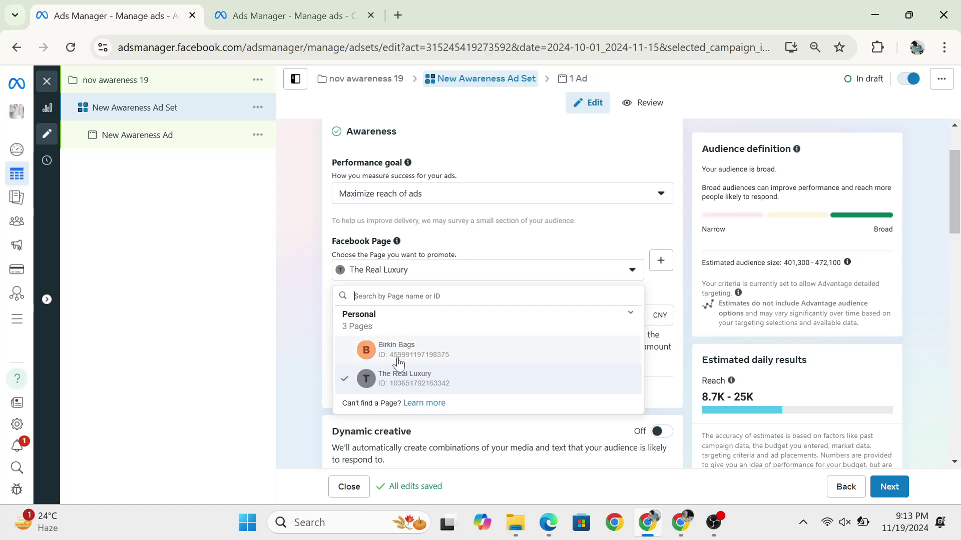
left_click(421, 392)
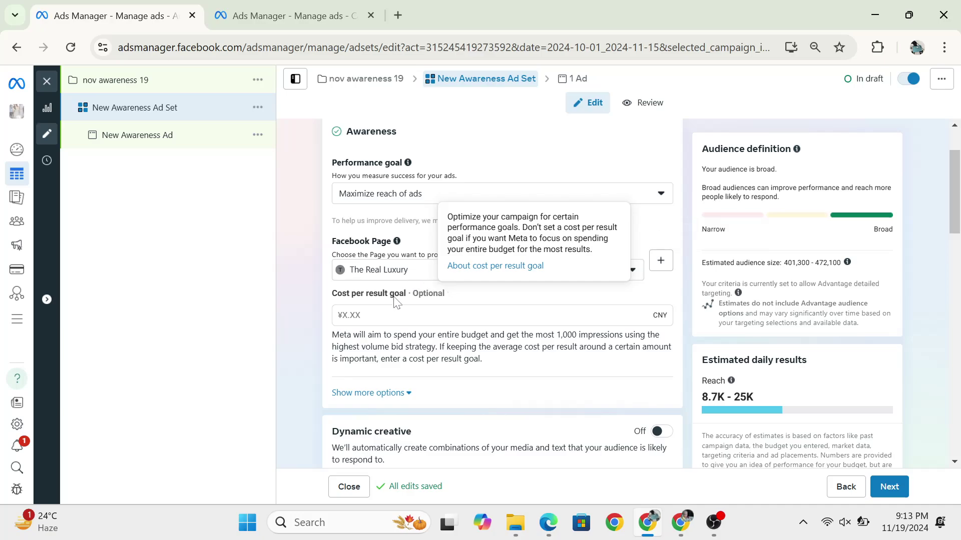
- Examine the optional cost per result goal, its explanation and the ad set sections that follow it, leaving the goal empty
left_click(440, 315)
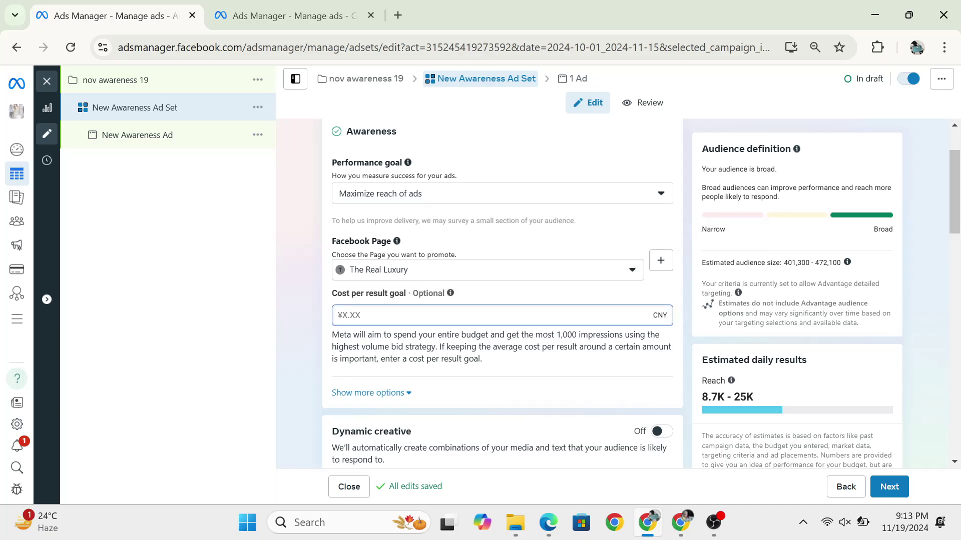
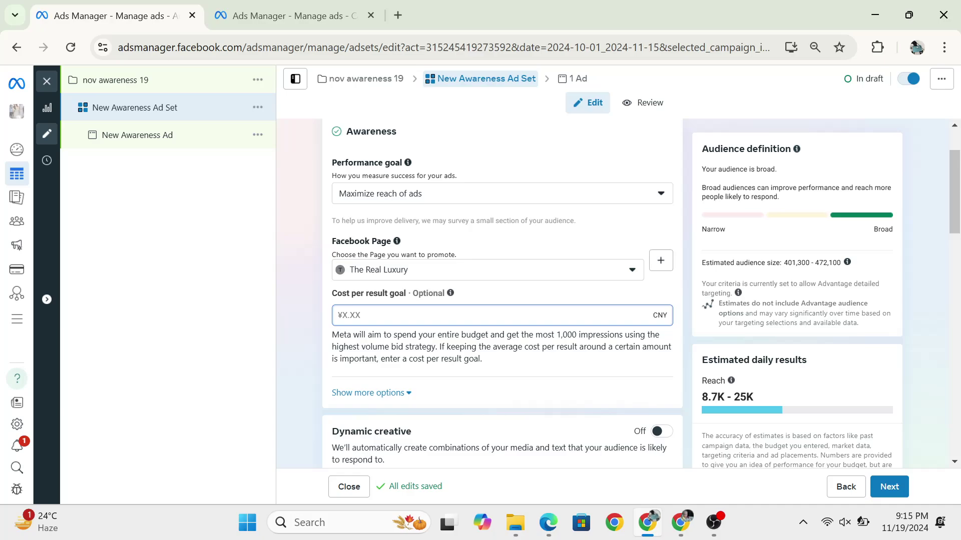
scroll(502, 296, "down", 1)
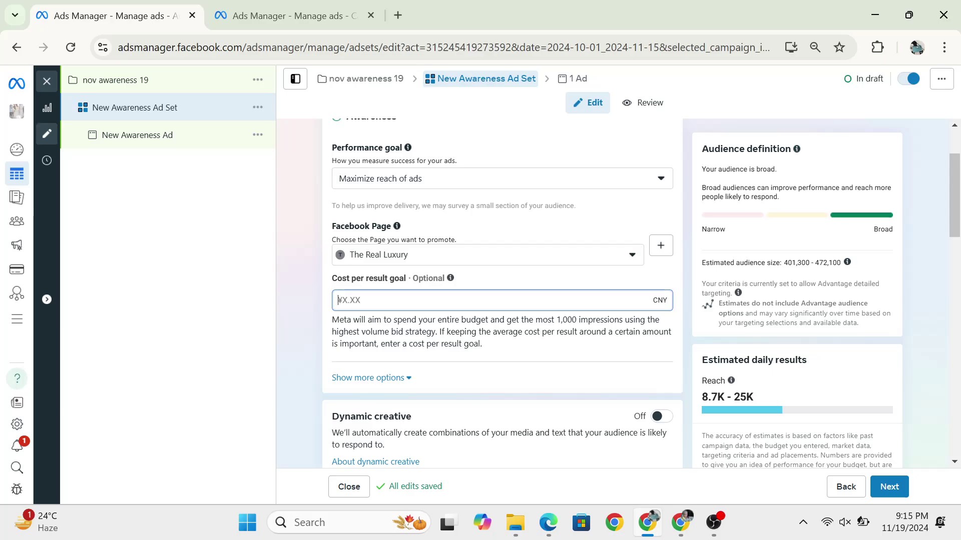
scroll(396, 285, "down", 13)
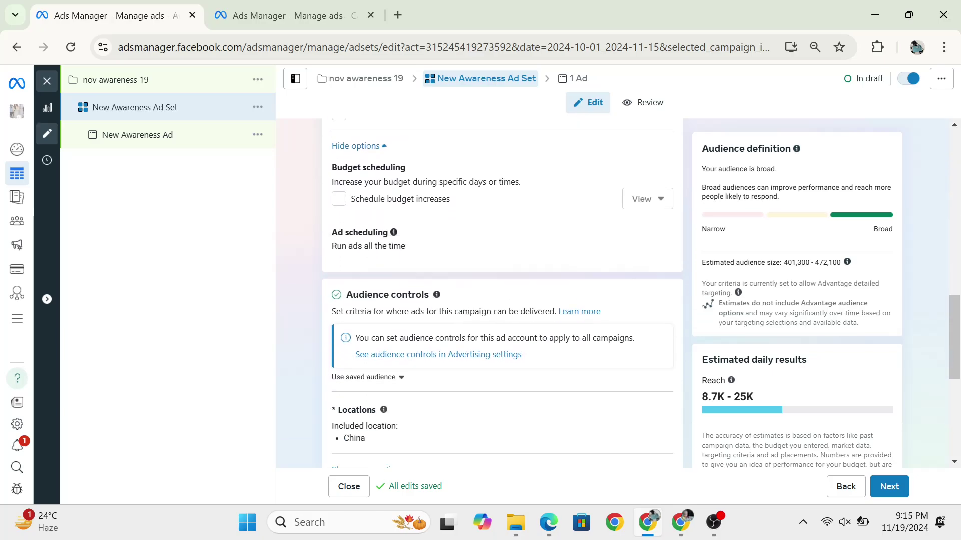
scroll(396, 286, "down", 3)
scroll(397, 288, "up", 10)
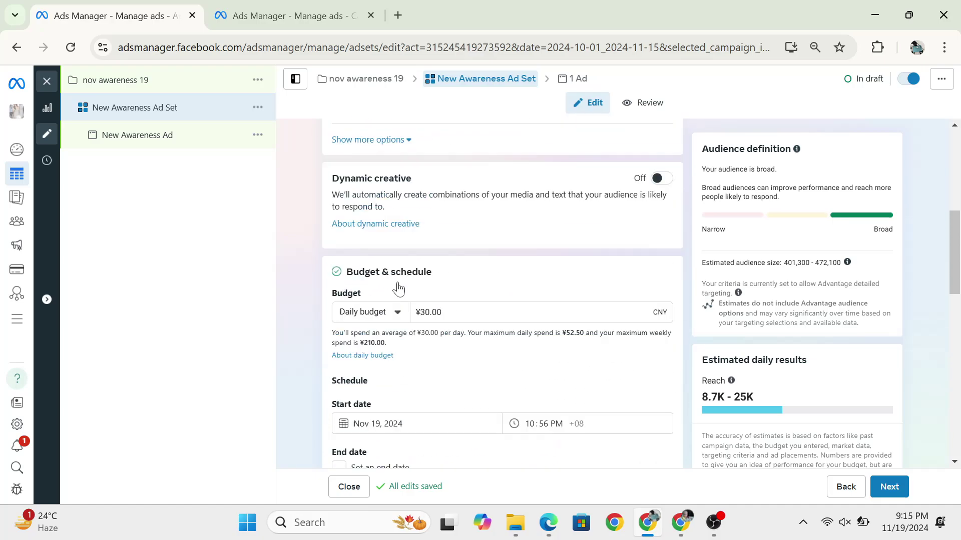
scroll(399, 288, "up", 5)
mouse_move(451, 272)
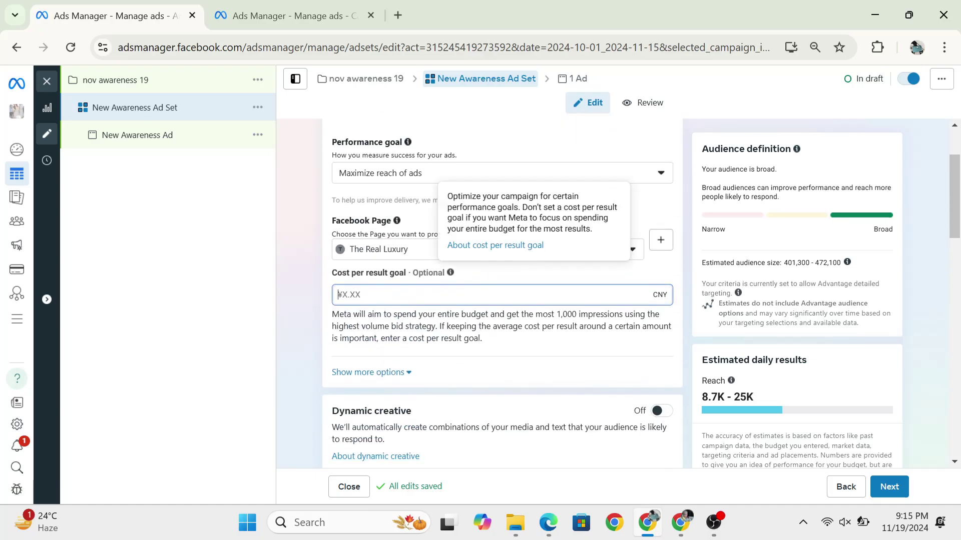
left_click(575, 360)
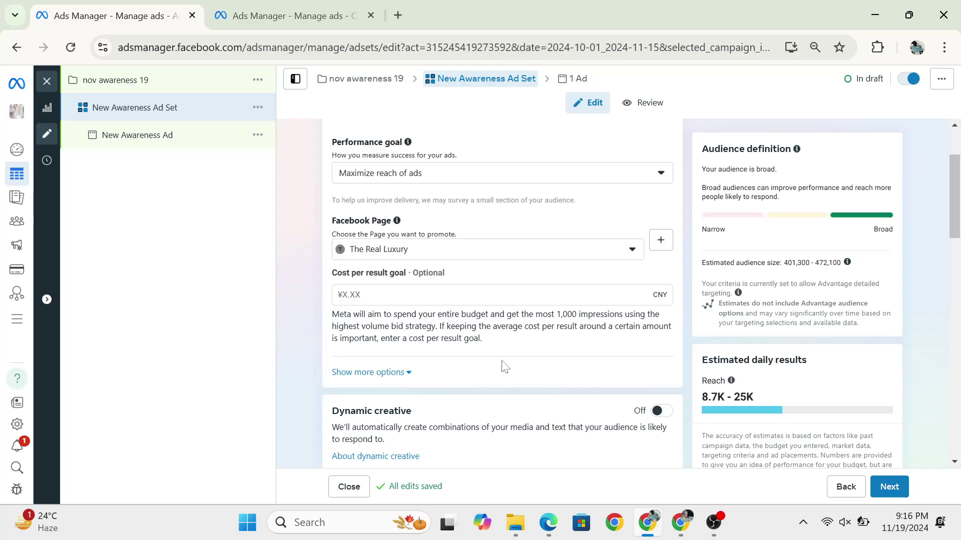
scroll(520, 426, "down", 3)
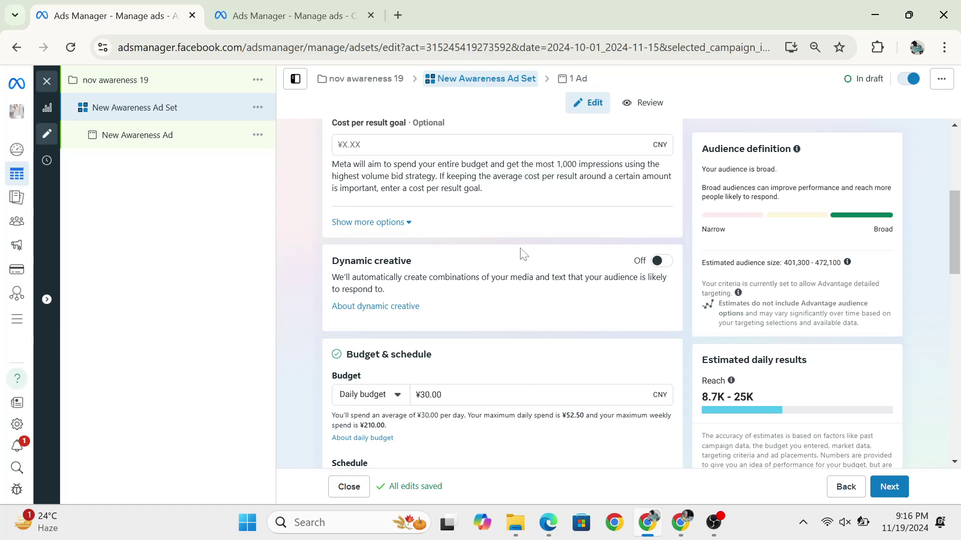
scroll(521, 253, "up", 5)
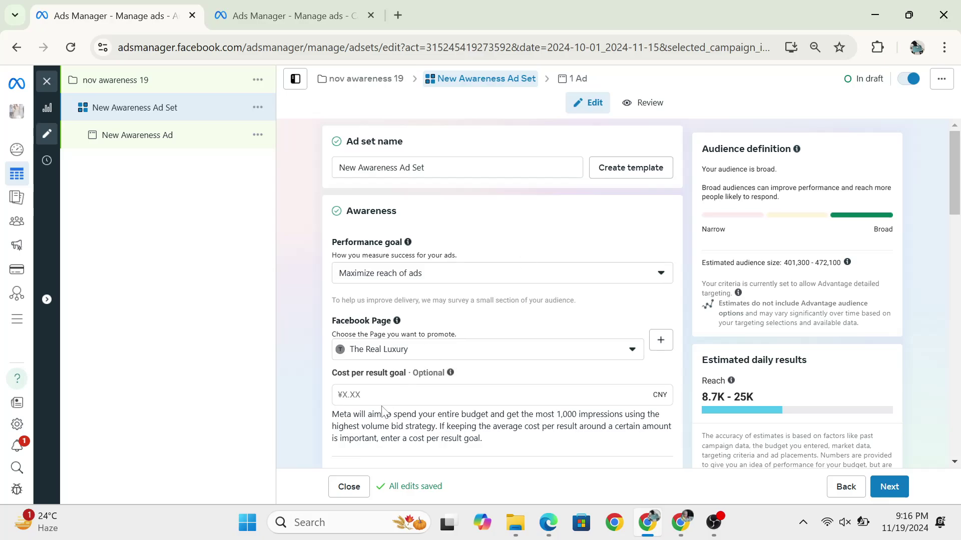
- Turn on dynamic creative for the ad set and accept its explanation
scroll(383, 410, "down", 2)
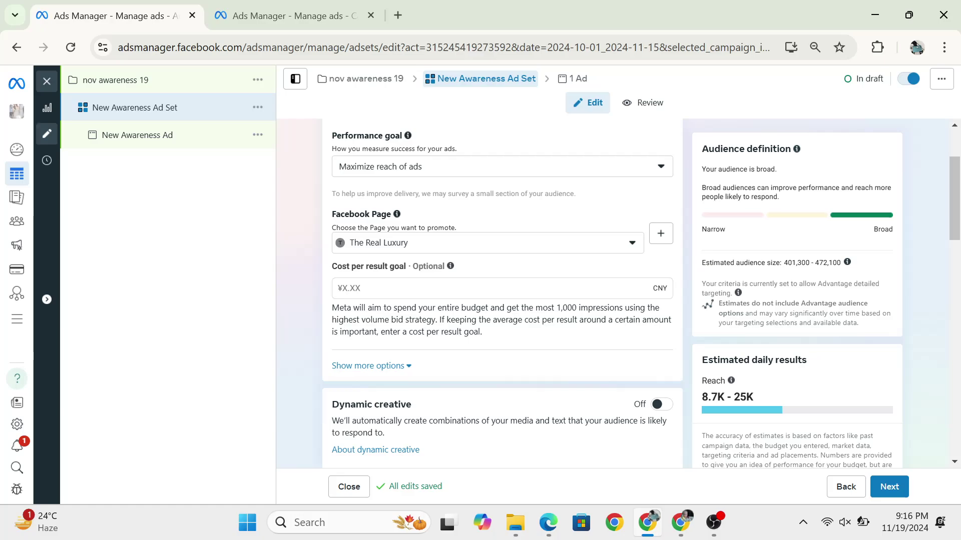
scroll(440, 293, "down", 6)
scroll(462, 236, "up", 4)
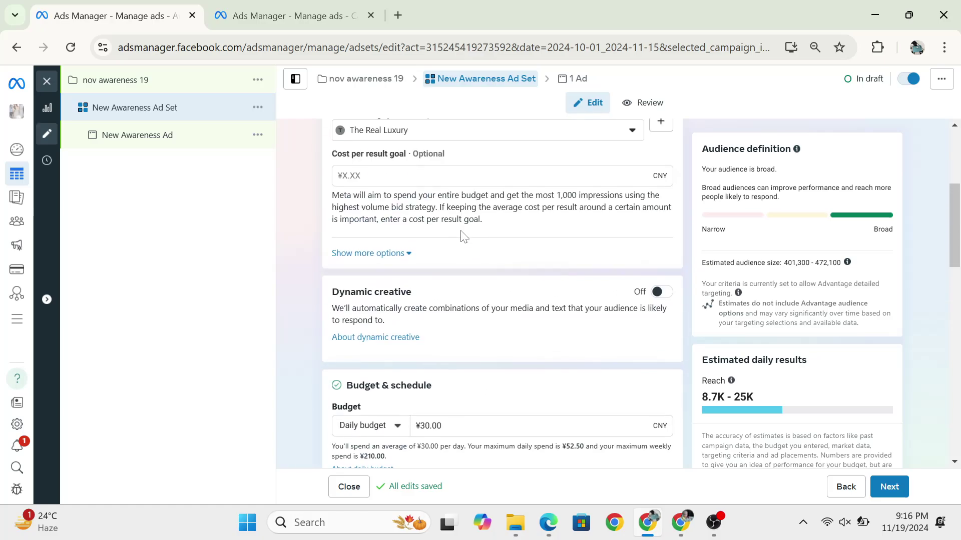
left_click(656, 293)
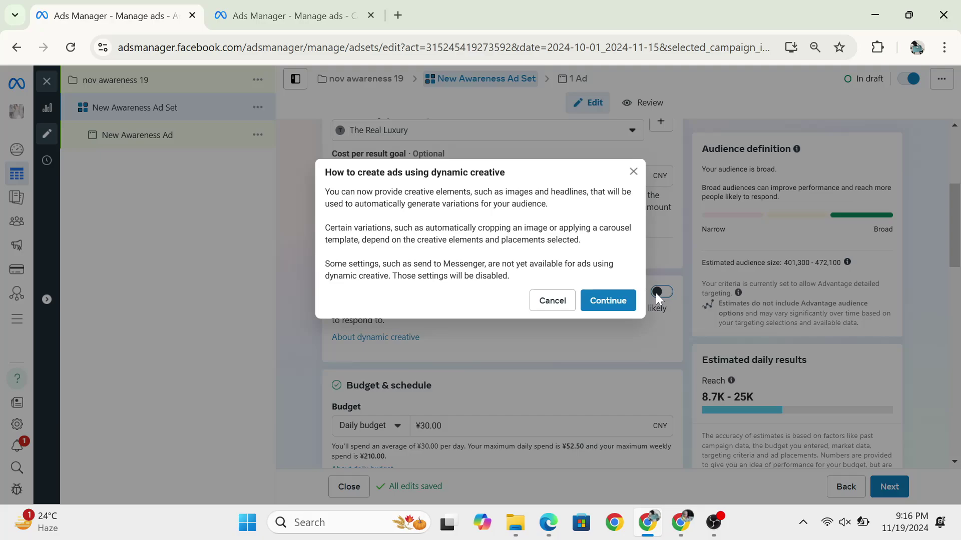
left_click(608, 300)
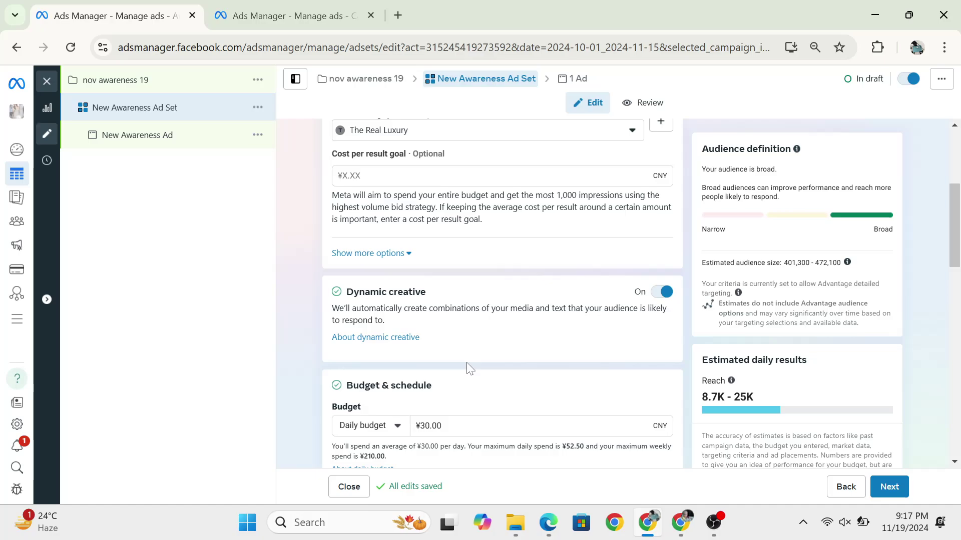
- Set the ad set's daily budget to ¥100
scroll(502, 356, "down", 2)
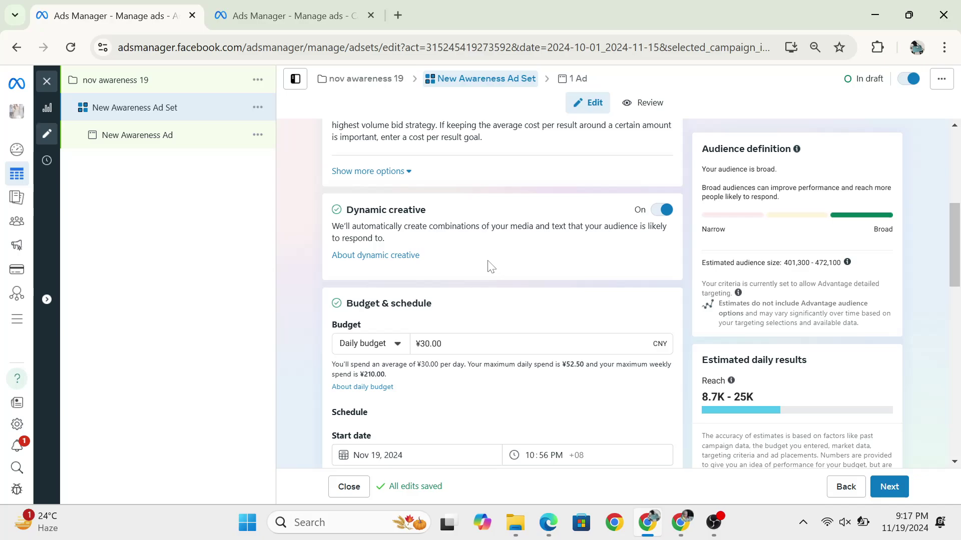
scroll(491, 267, "down", 2)
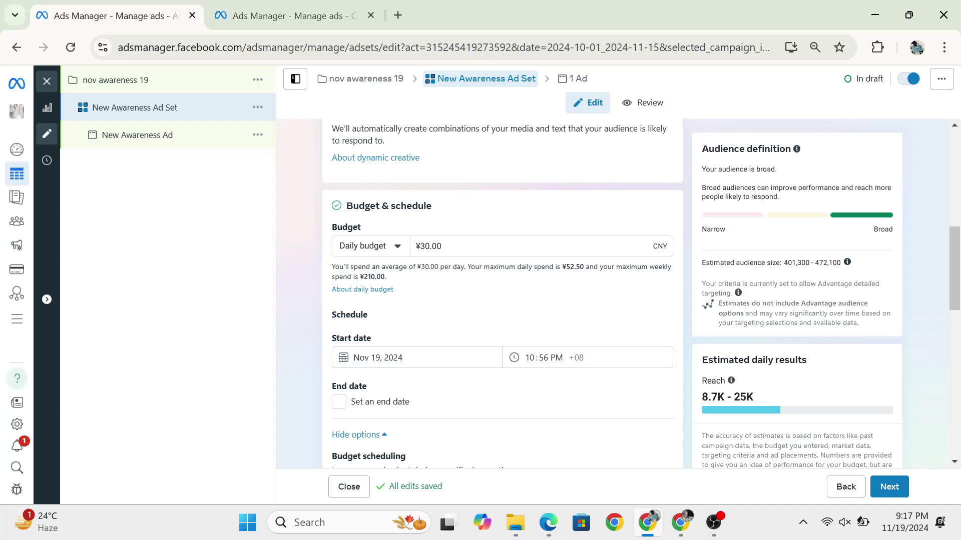
left_click(425, 246)
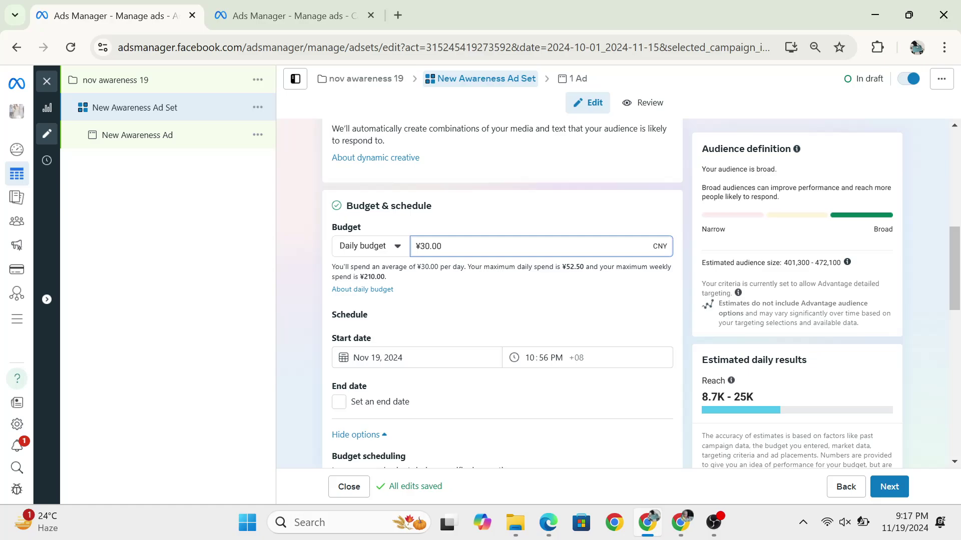
key("BackSpace")
key("BackSpace")
key("BackSpace")
key("BackSpace")
key("BackSpace")
key("BackSpace")
type("100")
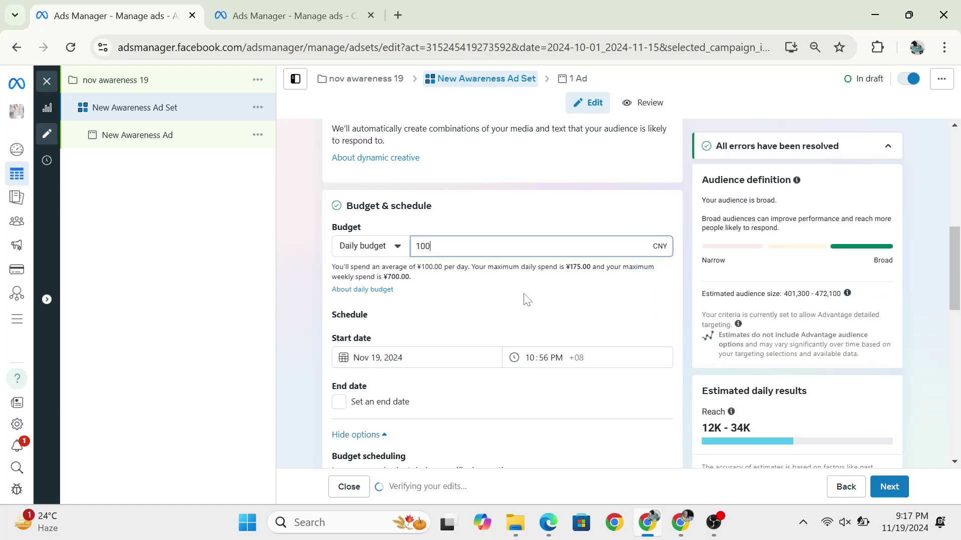
left_click(526, 299)
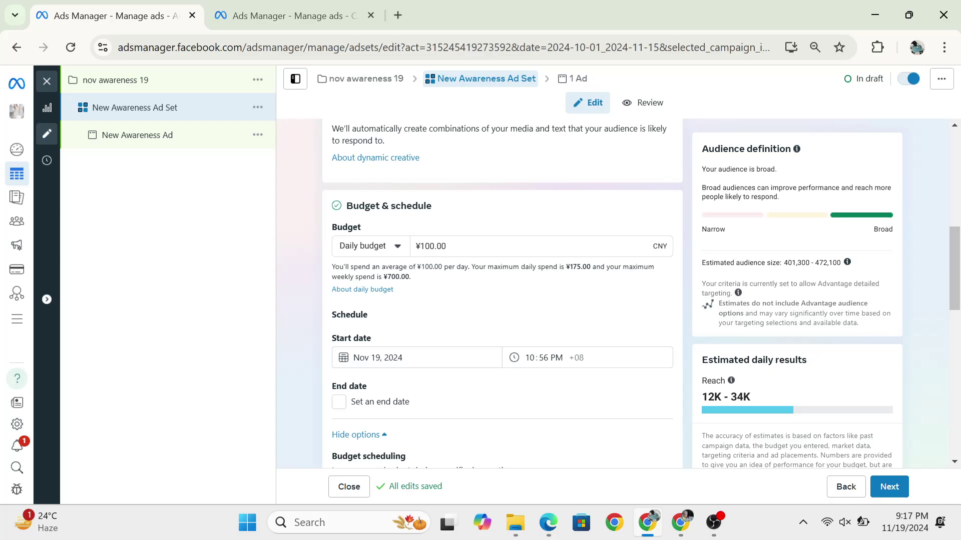
- Set the ad set's daily budget to ¥50
left_click(439, 246)
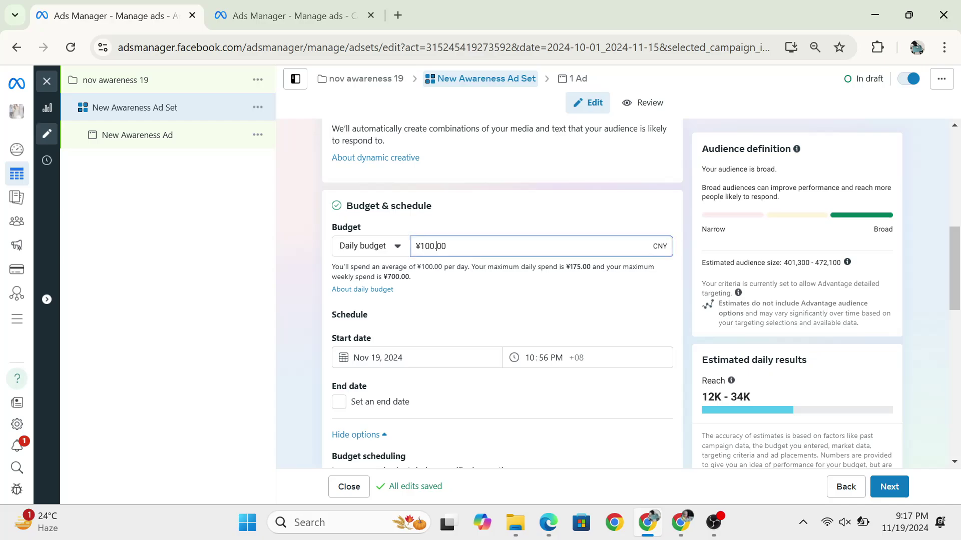
key("BackSpace")
key("BackSpace")
key("BackSpace")
type("5")
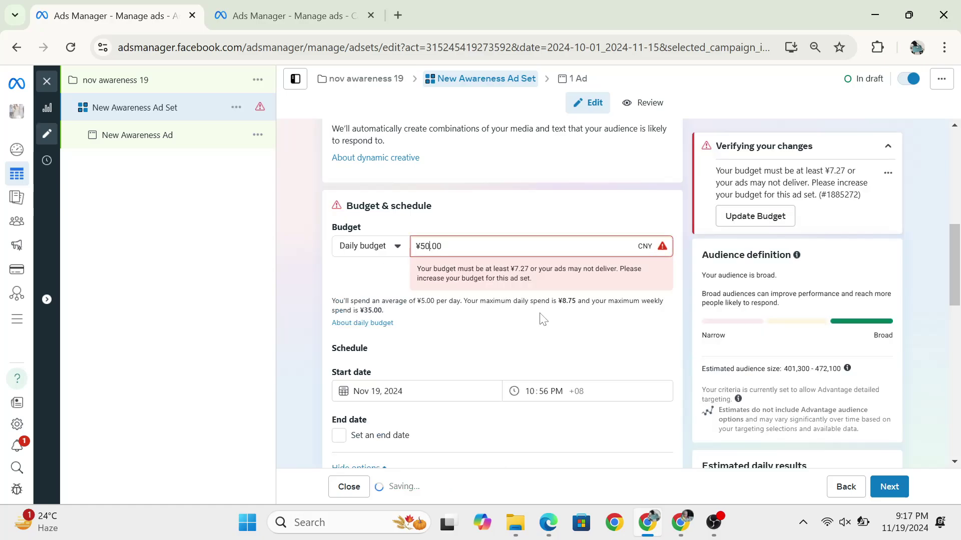
type("0")
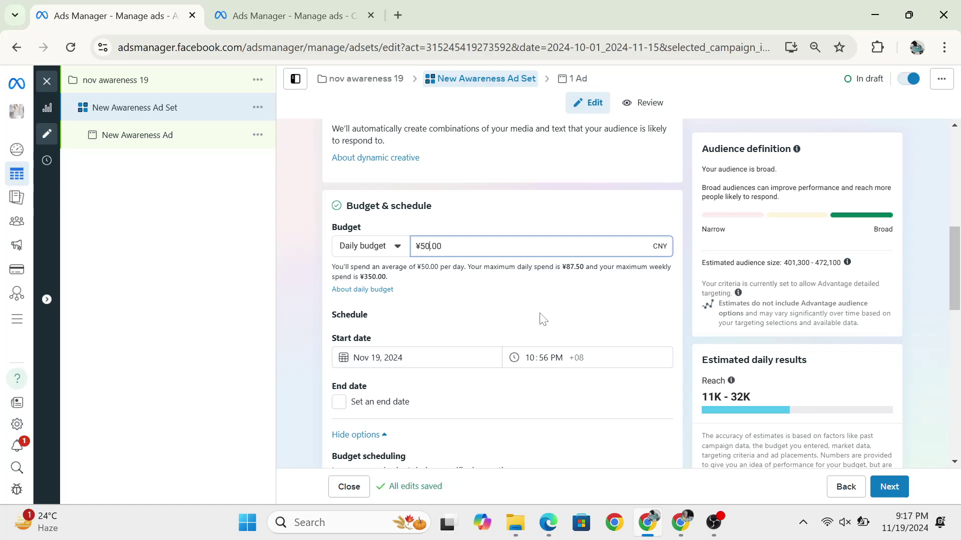
left_click(543, 319)
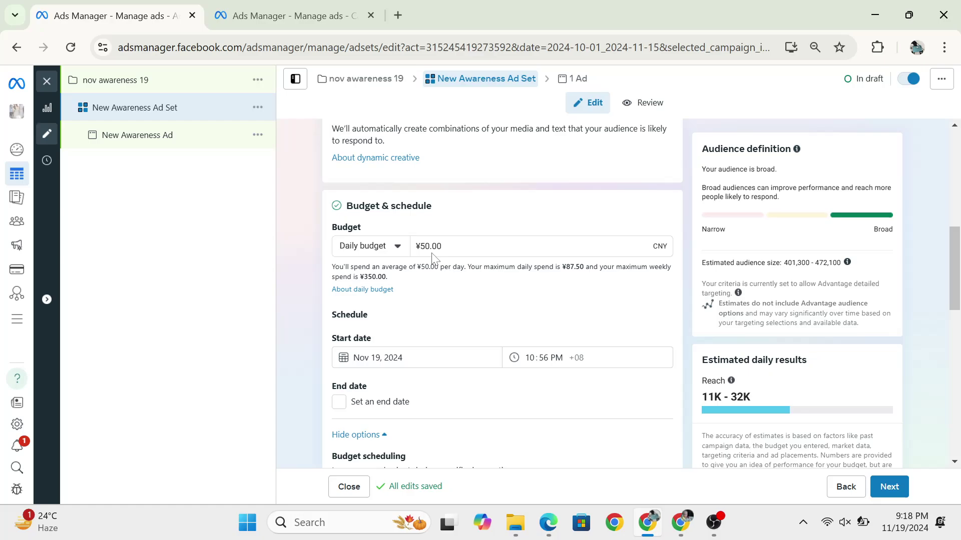
- Edit the locations in the audience controls and remove China from the included locations
scroll(435, 300, "down", 1)
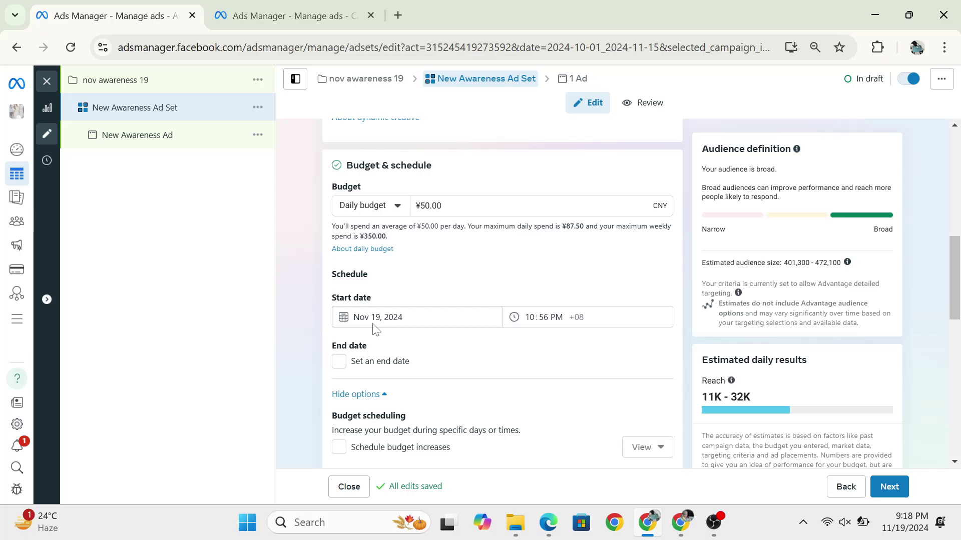
scroll(375, 327, "down", 1)
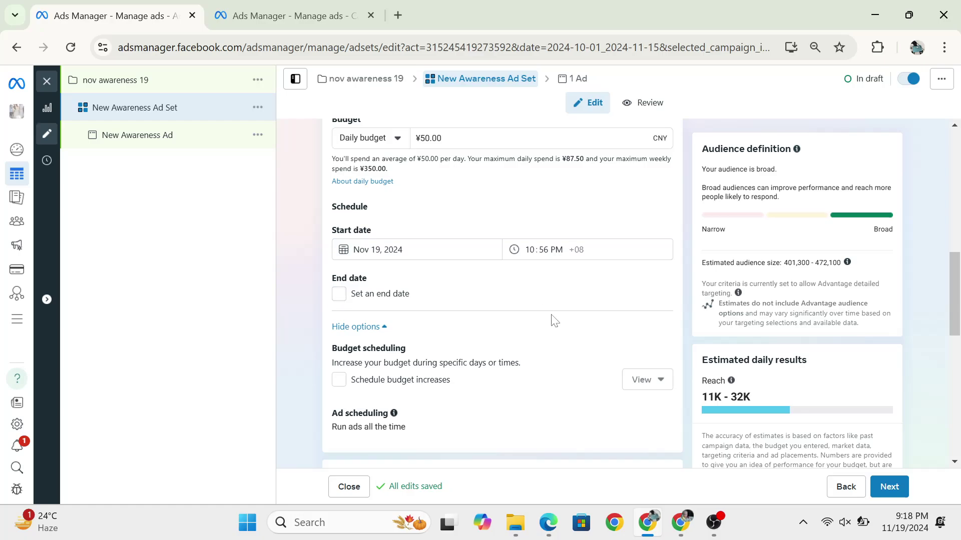
scroll(551, 317, "down", 2)
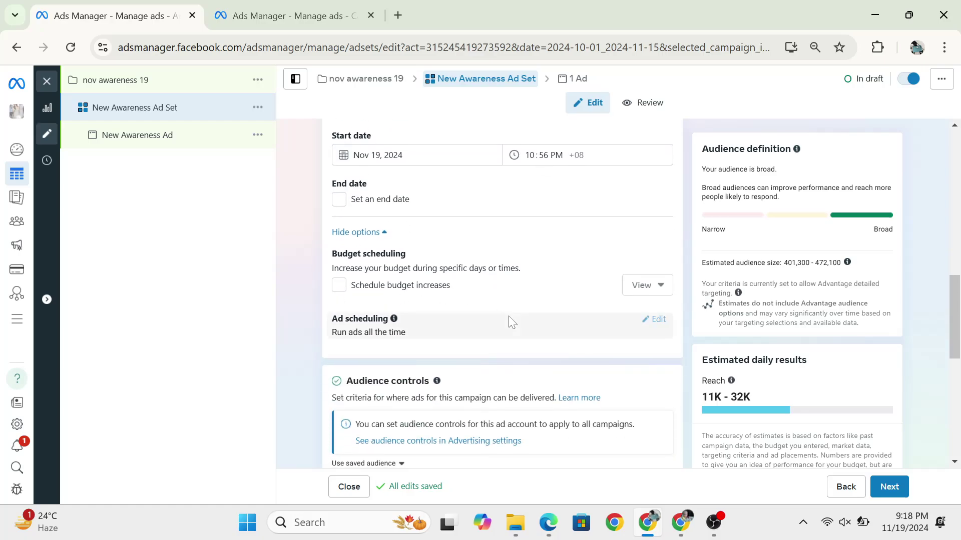
scroll(510, 323, "down", 4)
scroll(511, 317, "down", 1)
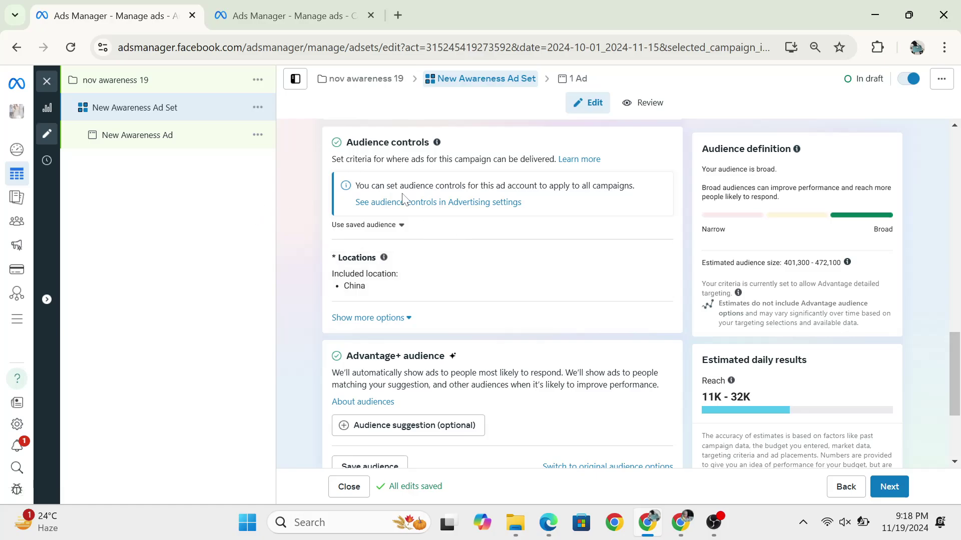
scroll(462, 352, "down", 2)
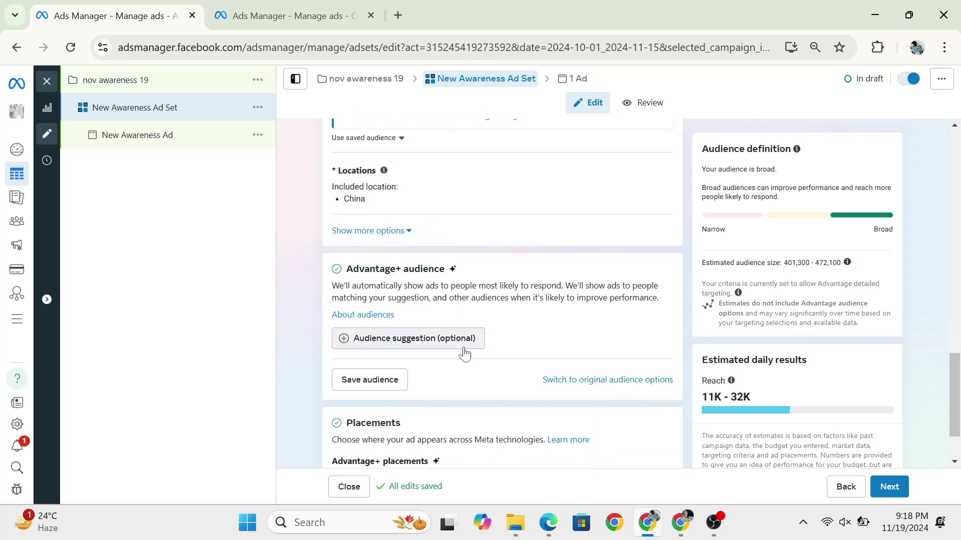
scroll(379, 277, "up", 2)
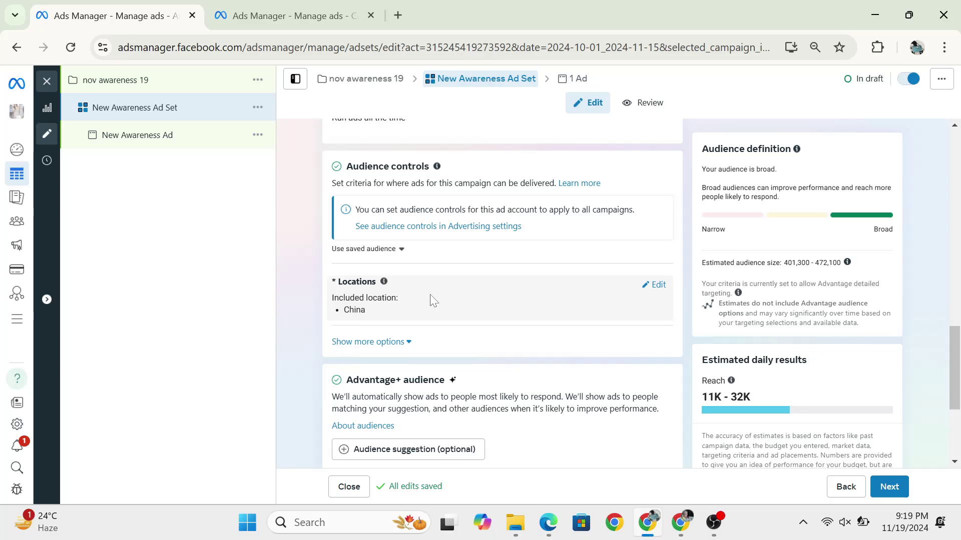
left_click(656, 285)
scroll(571, 315, "down", 2)
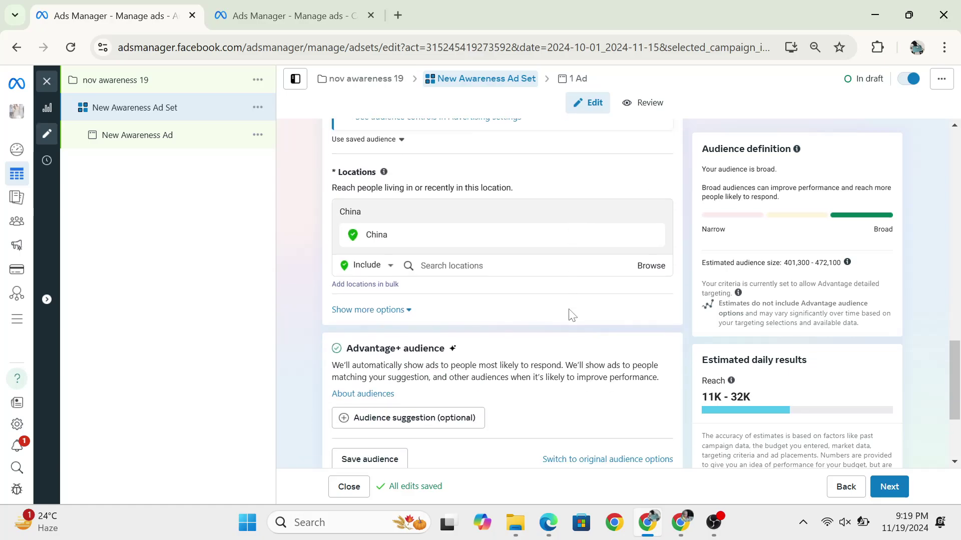
mouse_move(646, 209)
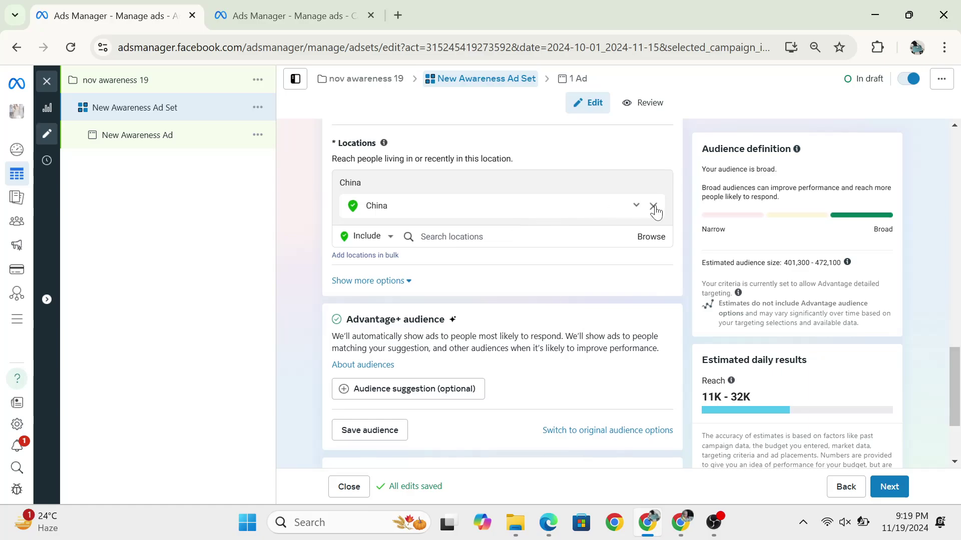
left_click(653, 207)
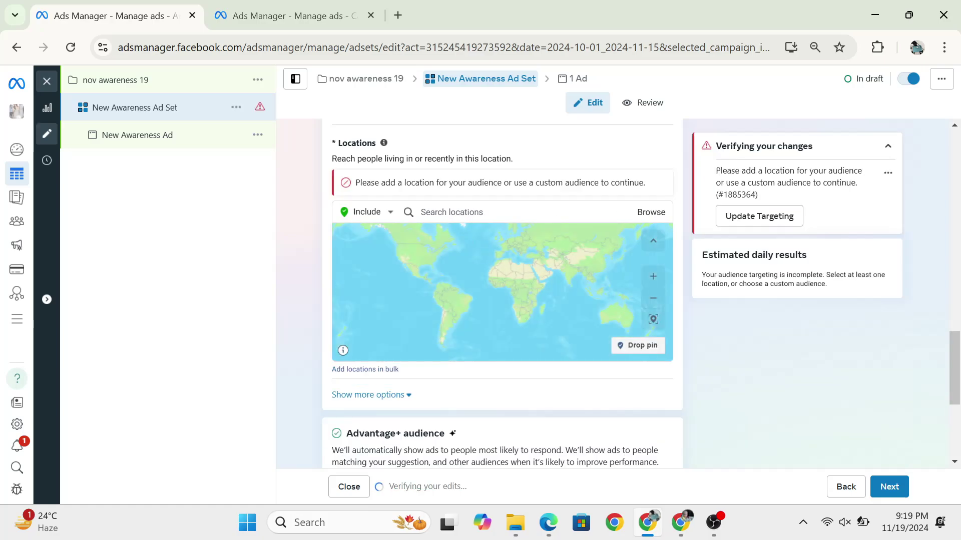
- Drop a pin on Saudi Arabia in the locations map and remove that pinned location
left_click(452, 212)
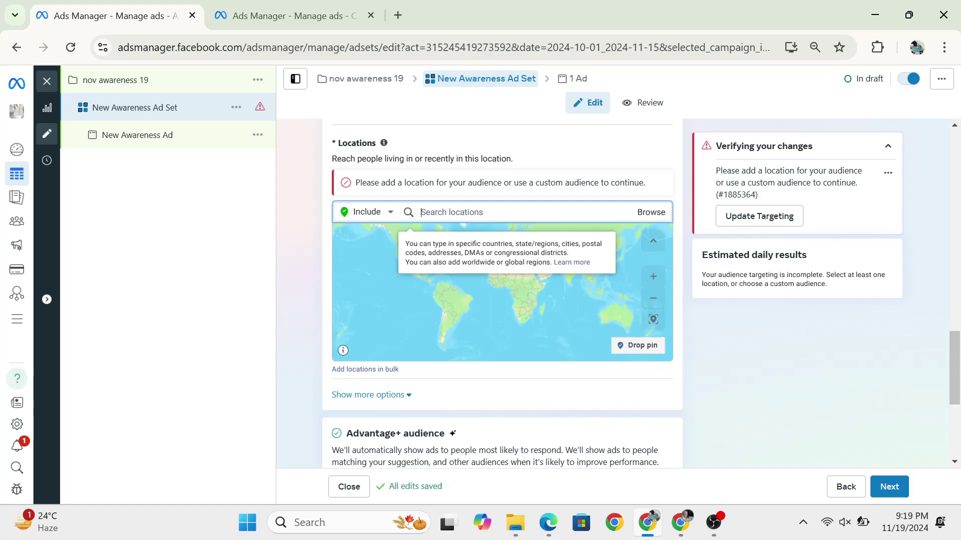
scroll(501, 319, "up", 3)
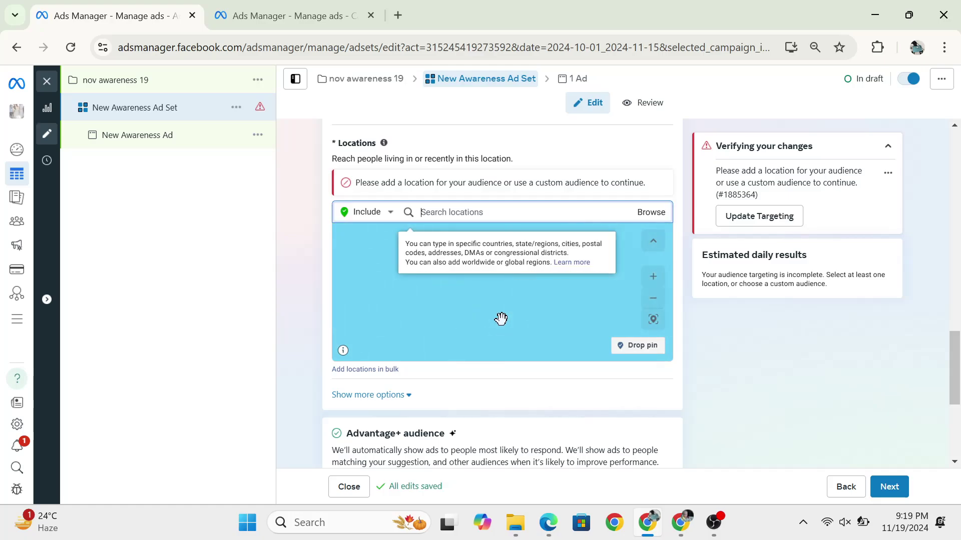
scroll(501, 319, "down", 3)
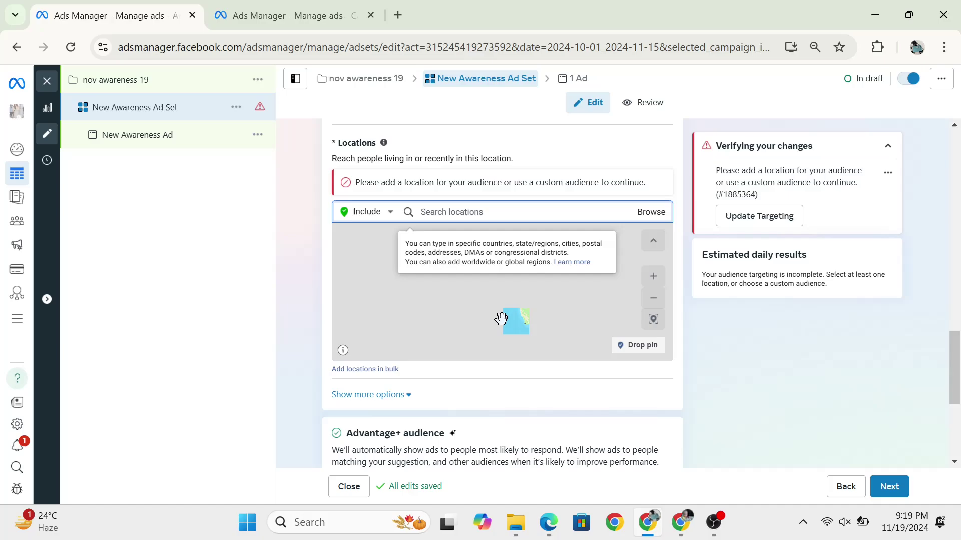
left_click(643, 346)
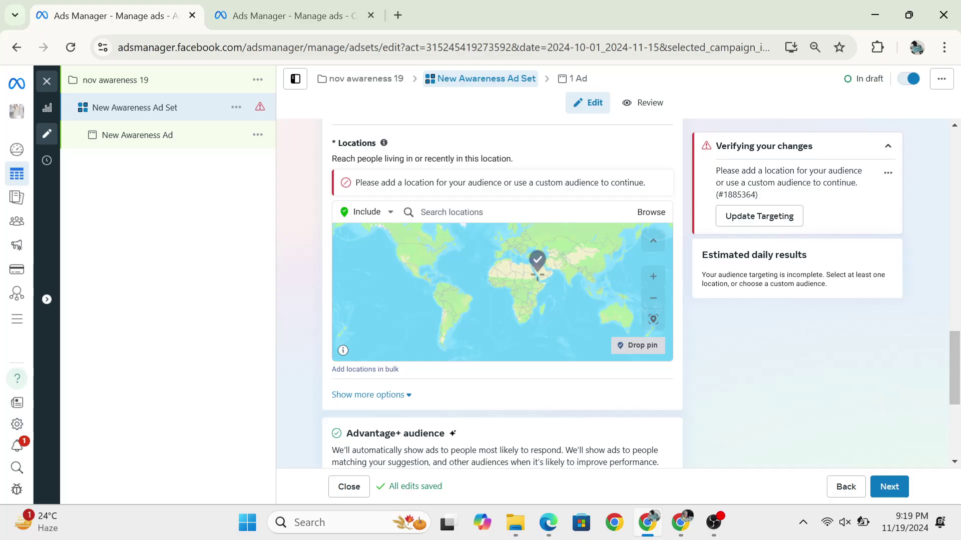
left_click(542, 270)
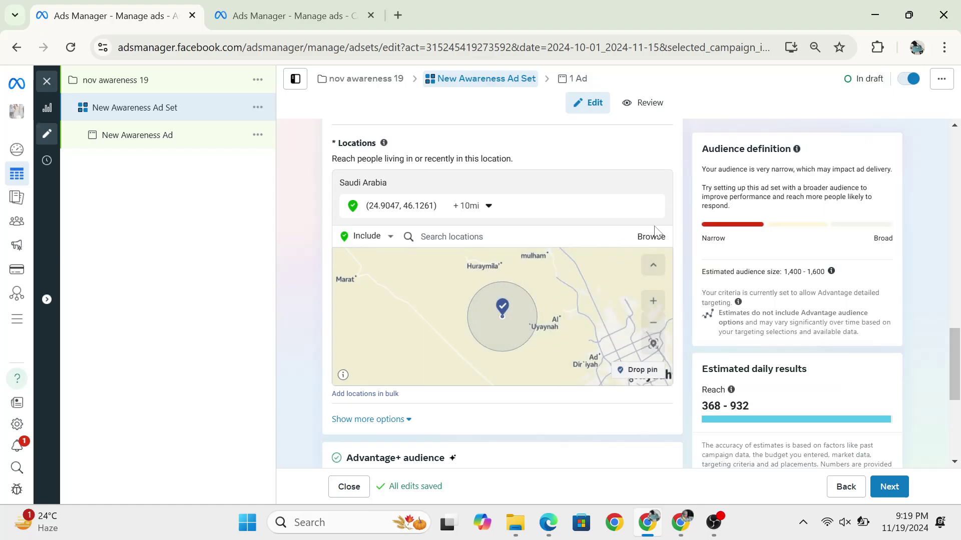
left_click(653, 207)
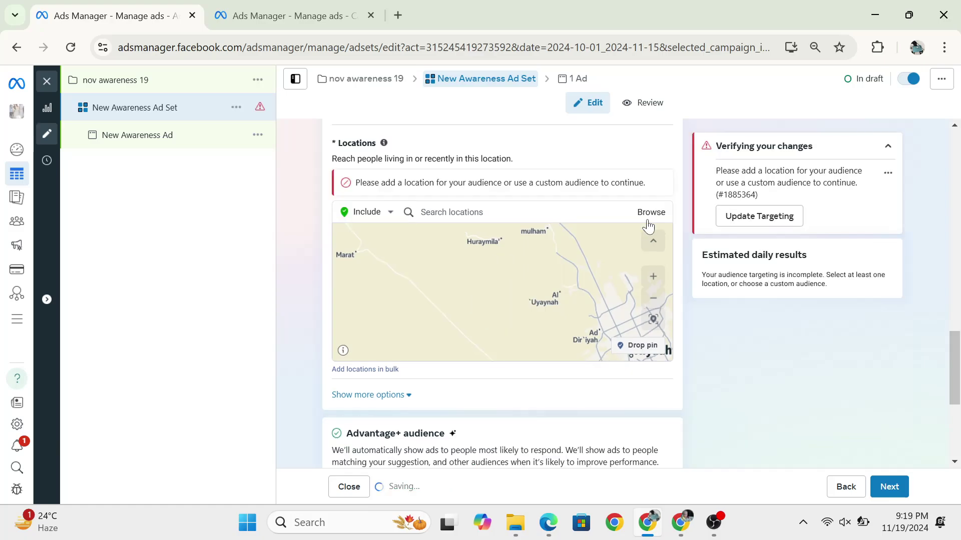
- Search the locations for Dubai and include the state of Dubai, United Arab Emirates, in the audience
left_click(430, 212)
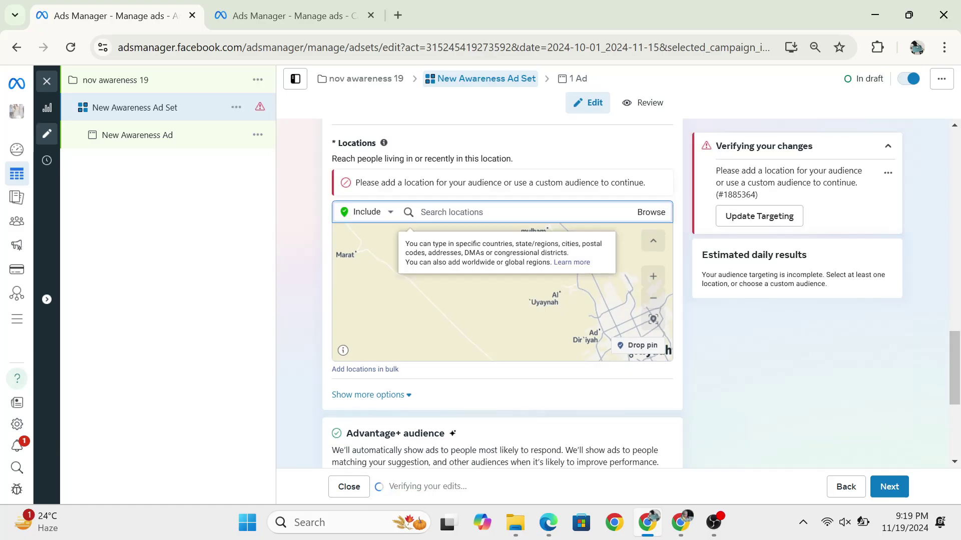
type("Du")
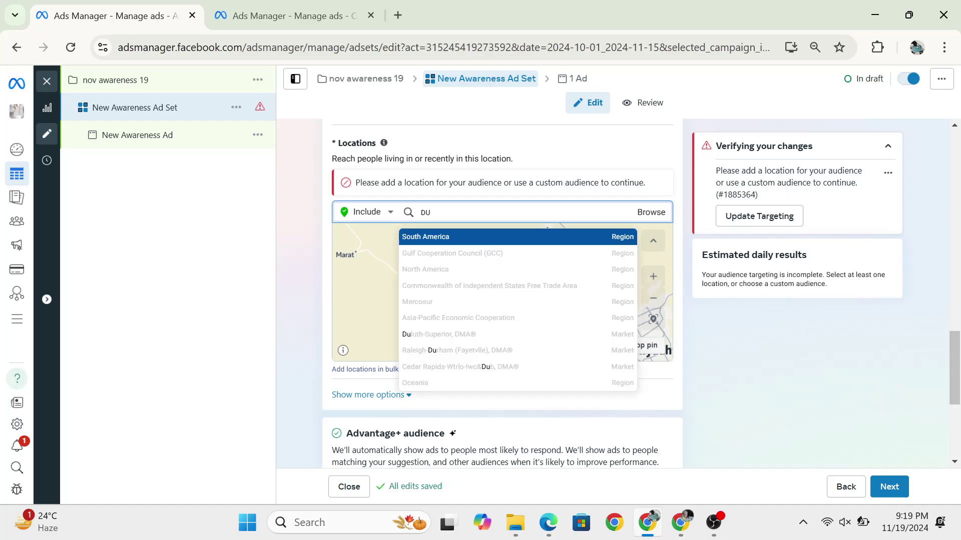
key("BackSpace")
type("ubai")
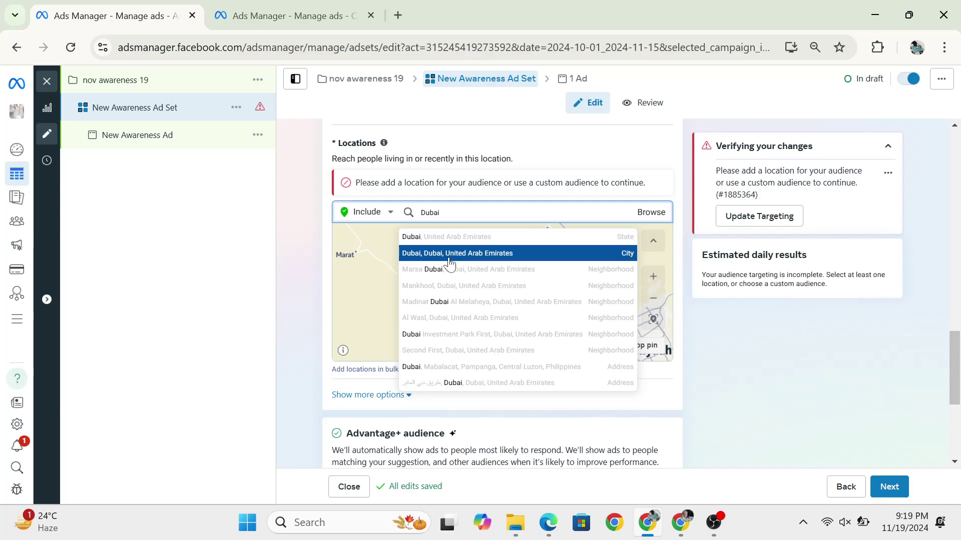
left_click(529, 243)
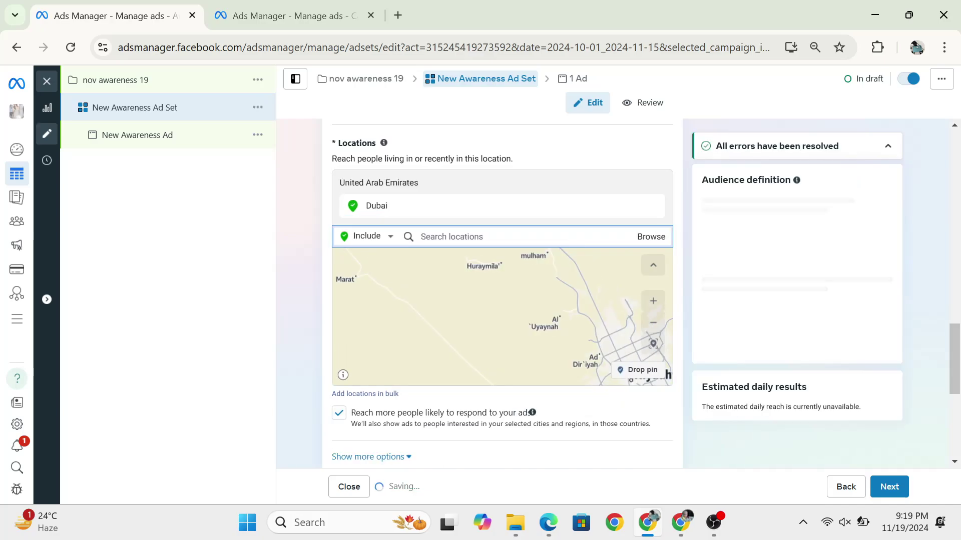
- Examine the area around the Dubai pin on the locations map at different zoom levels
scroll(513, 318, "up", 5)
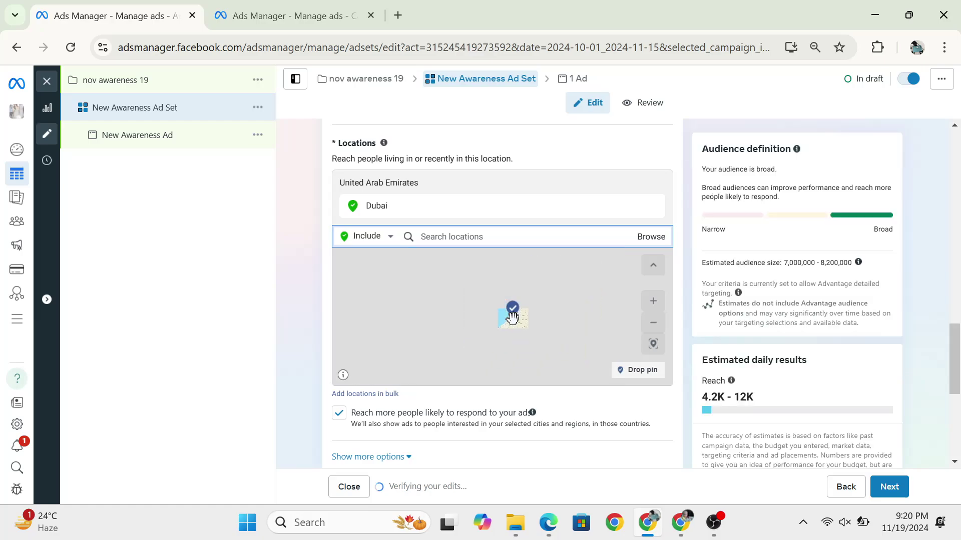
scroll(514, 327, "up", 3)
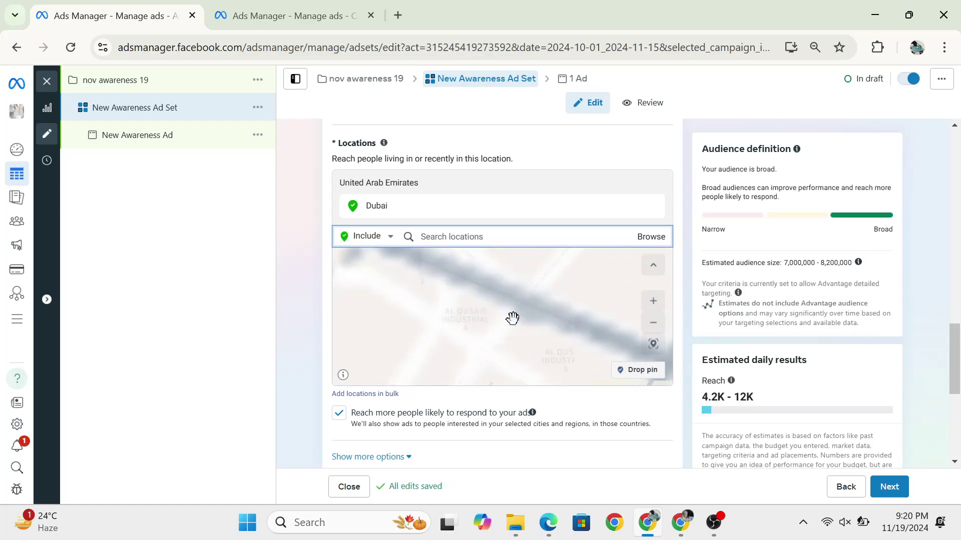
left_click(653, 323)
left_click(653, 324)
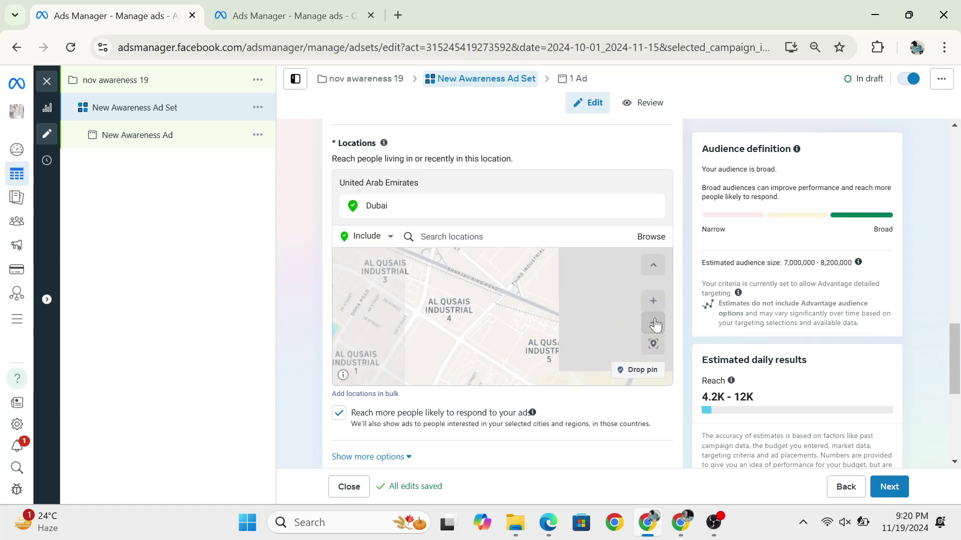
left_click(653, 323)
left_click(654, 323)
left_click(653, 323)
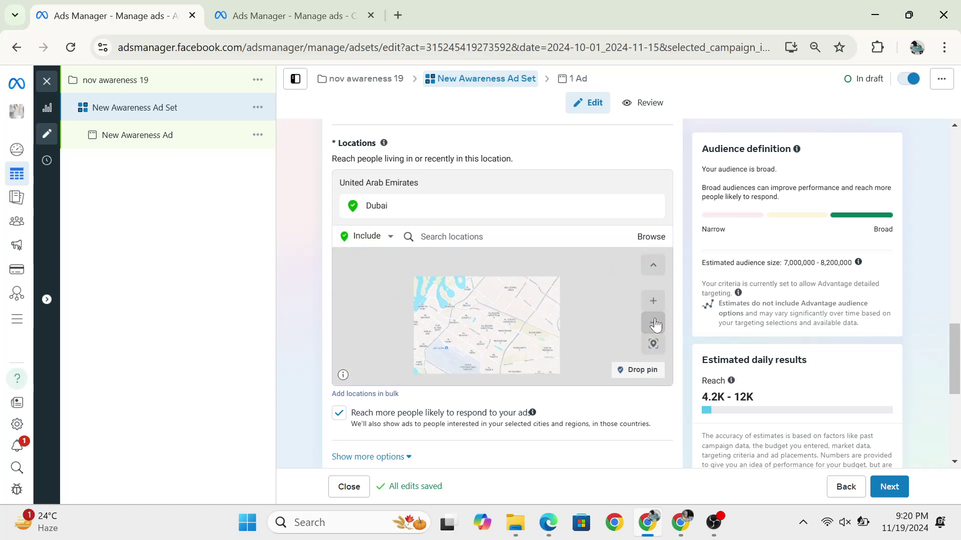
left_click(653, 324)
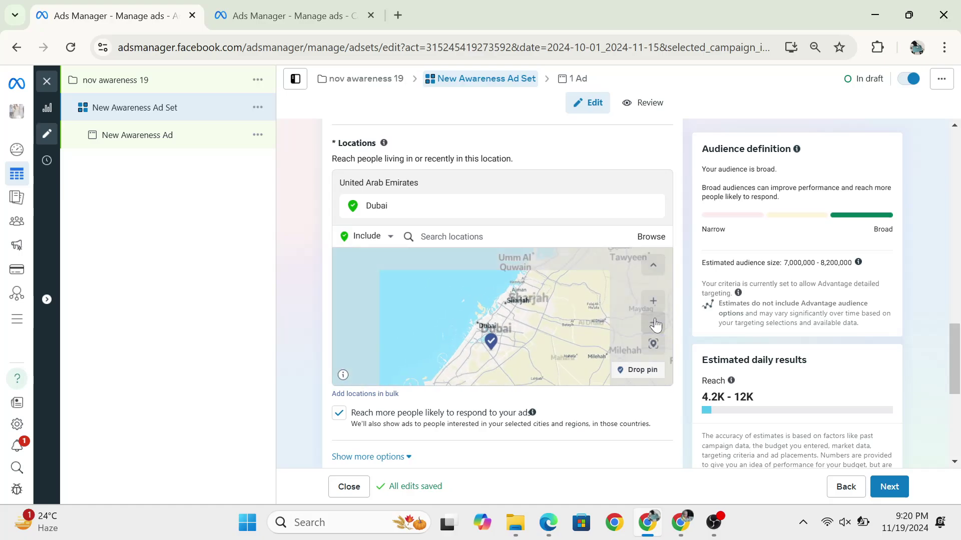
left_click(653, 323)
left_click(654, 324)
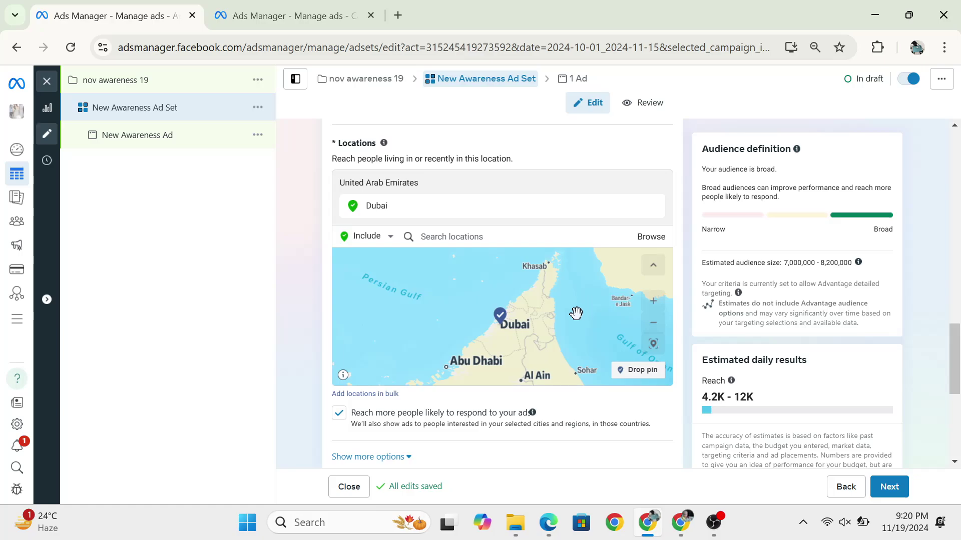
scroll(576, 313, "up", 2)
scroll(576, 313, "down", 5)
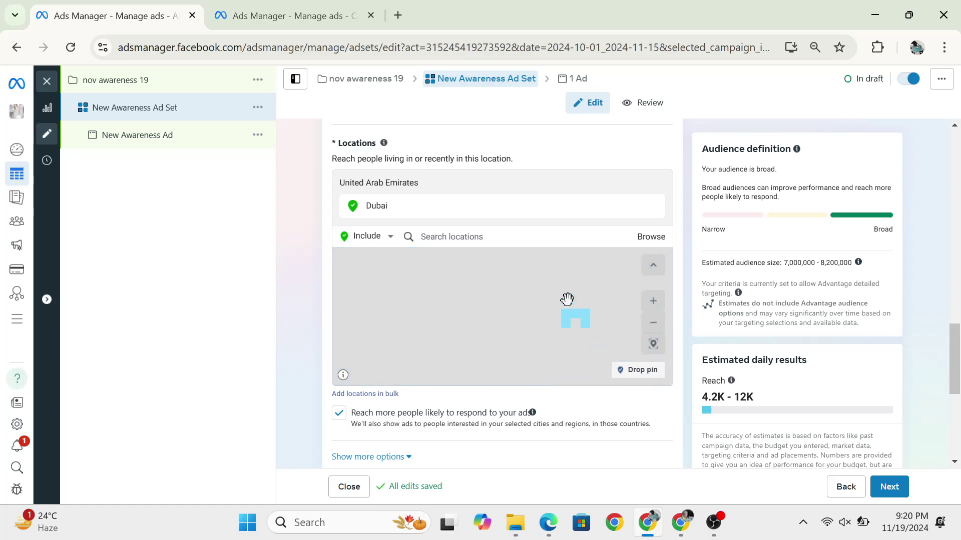
- Add the country Kuwait to the included locations and remove it again
left_click(501, 237)
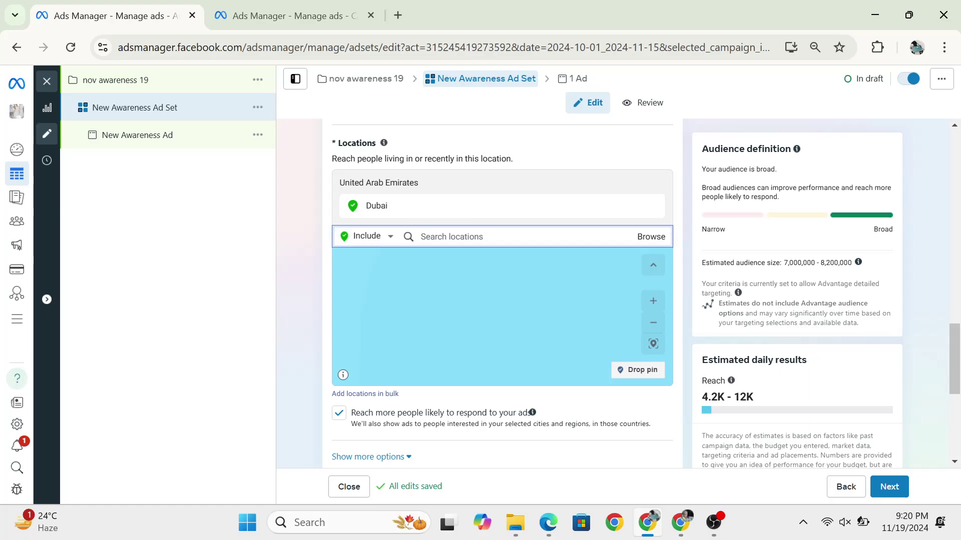
type("Kuwai")
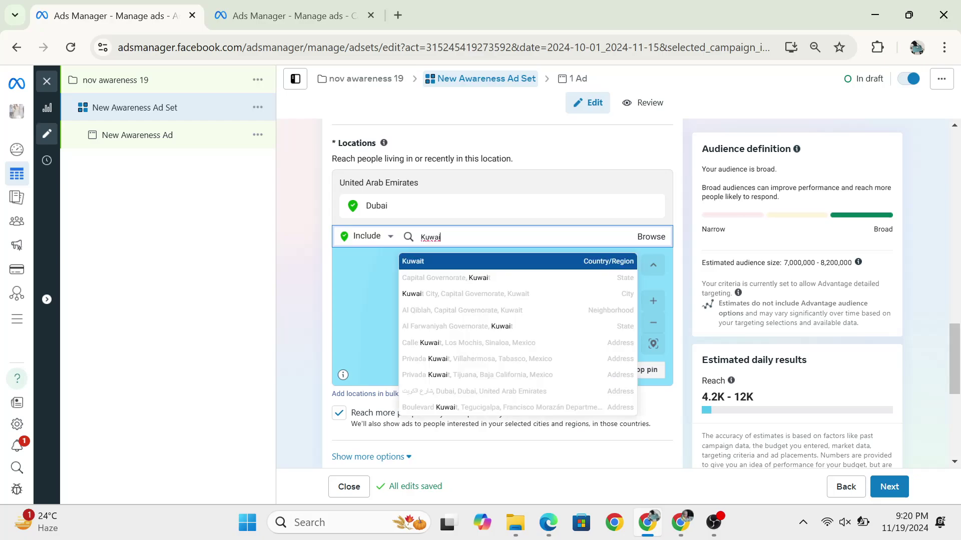
type("t")
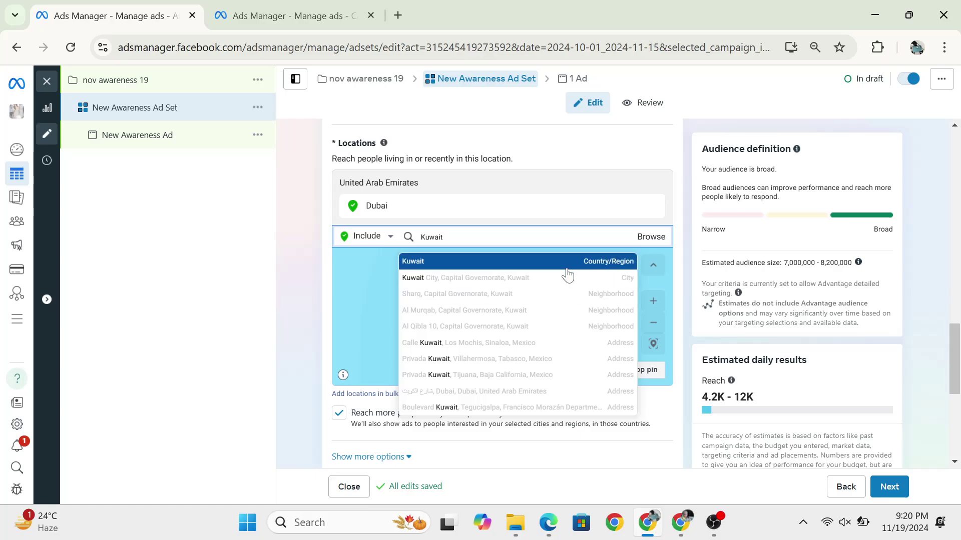
left_click(547, 270)
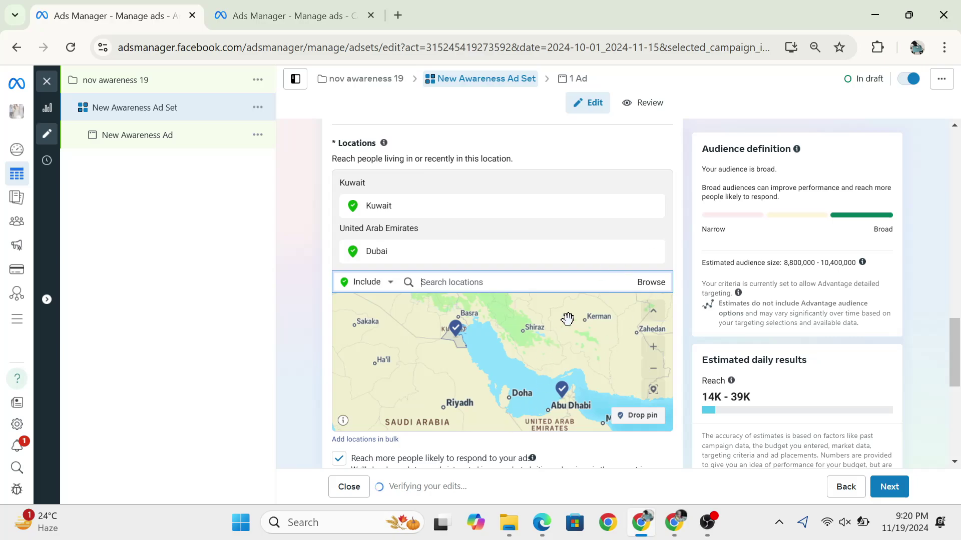
mouse_move(649, 213)
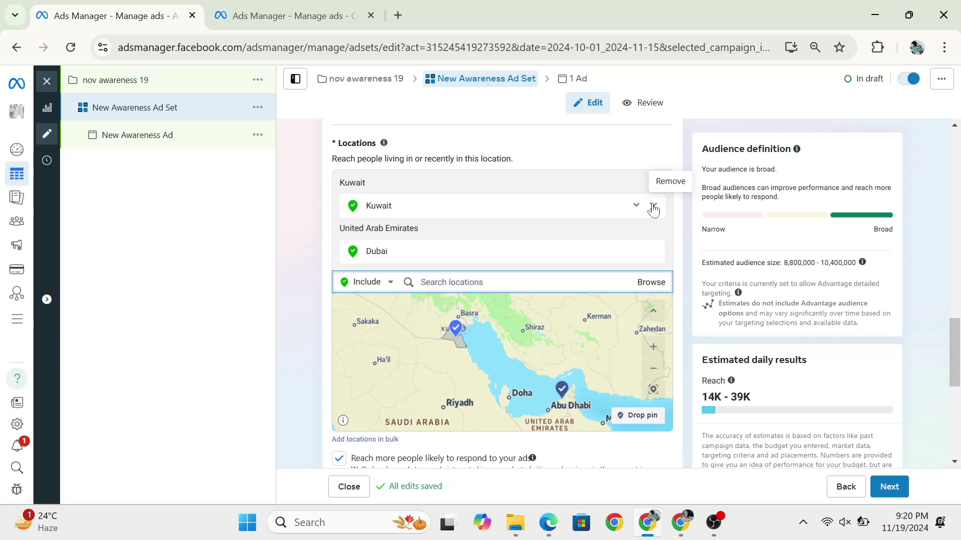
left_click(653, 207)
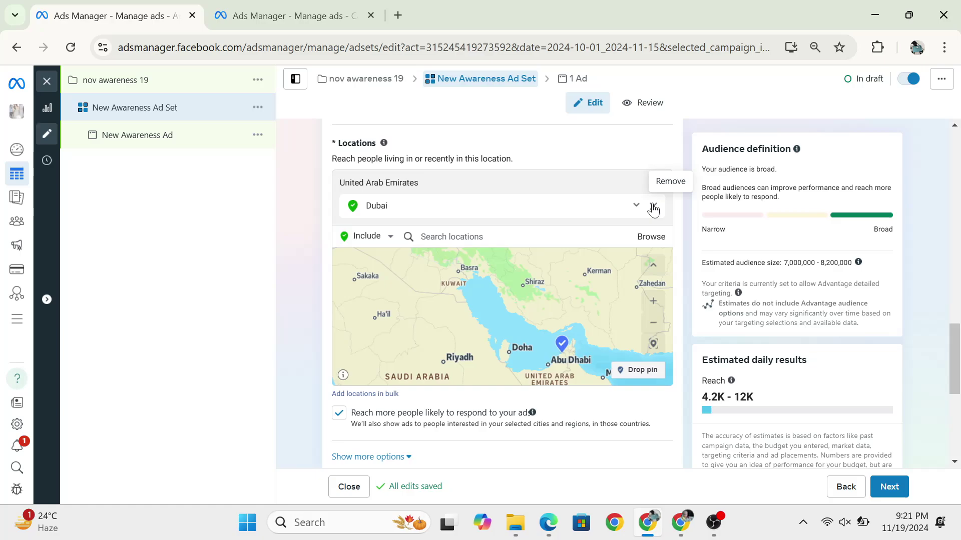
scroll(555, 282, "down", 5)
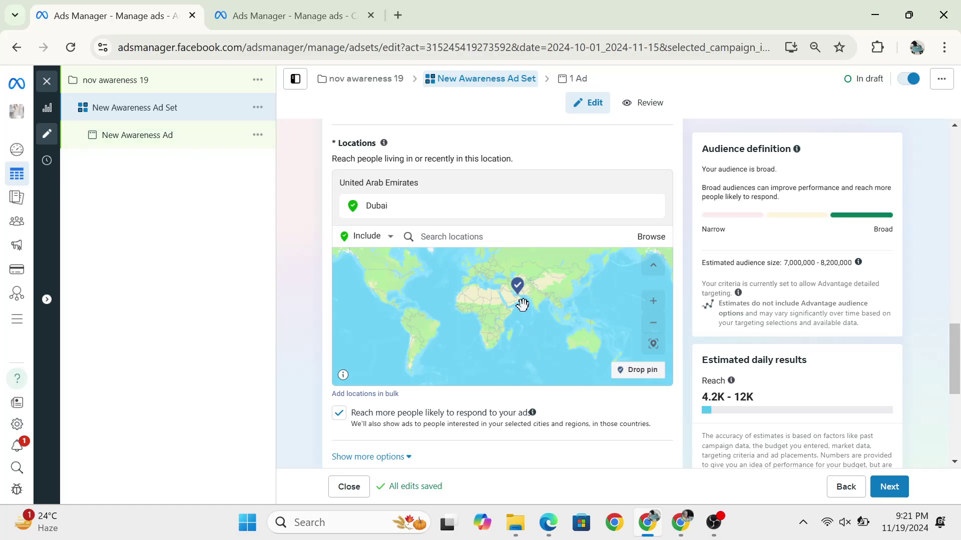
scroll(522, 304, "up", 5)
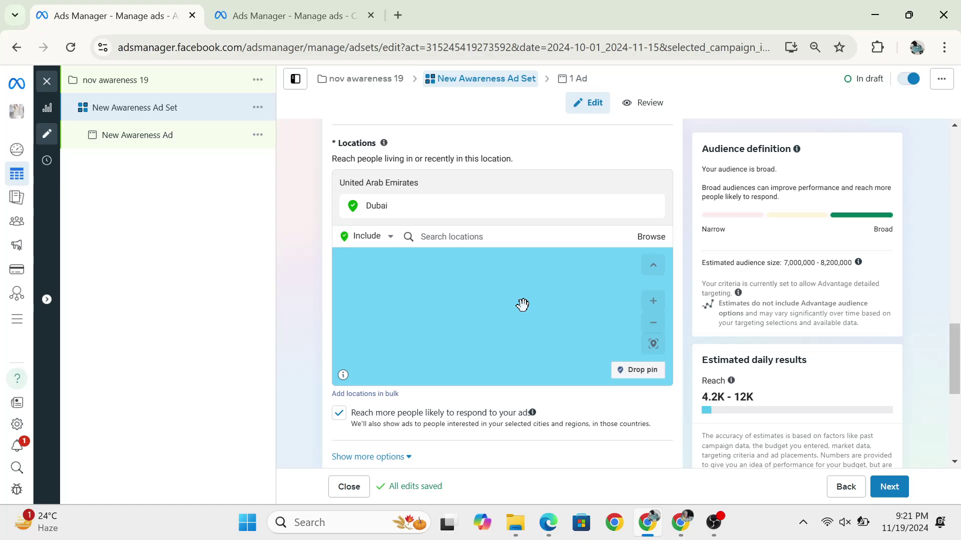
scroll(523, 305, "down", 2)
scroll(465, 275, "up", 2)
scroll(466, 275, "down", 2)
scroll(788, 385, "down", 1)
scroll(788, 385, "up", 1)
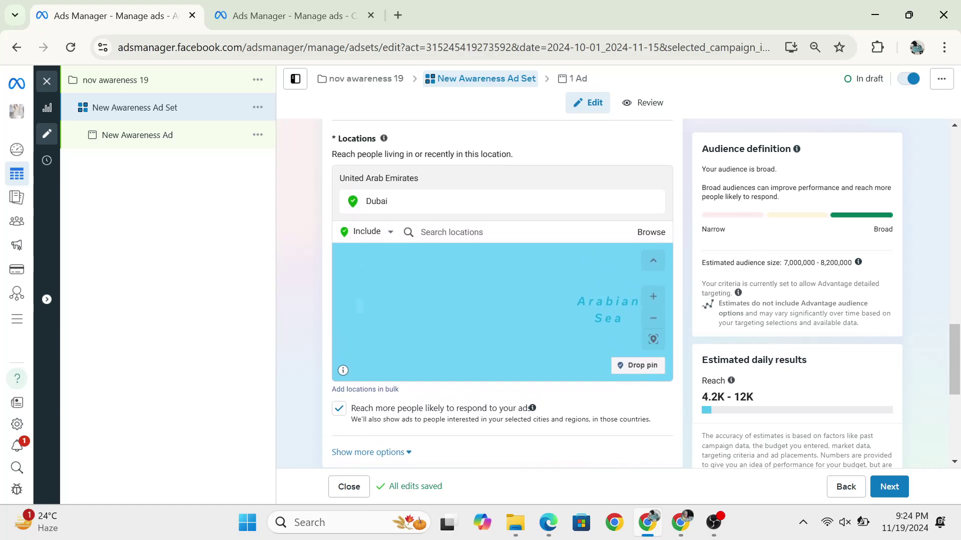
- Capture the audience definition and estimated daily results area, outline the Audience definition heading with a red rectangle, and discard the capture
key("super+shift+s")
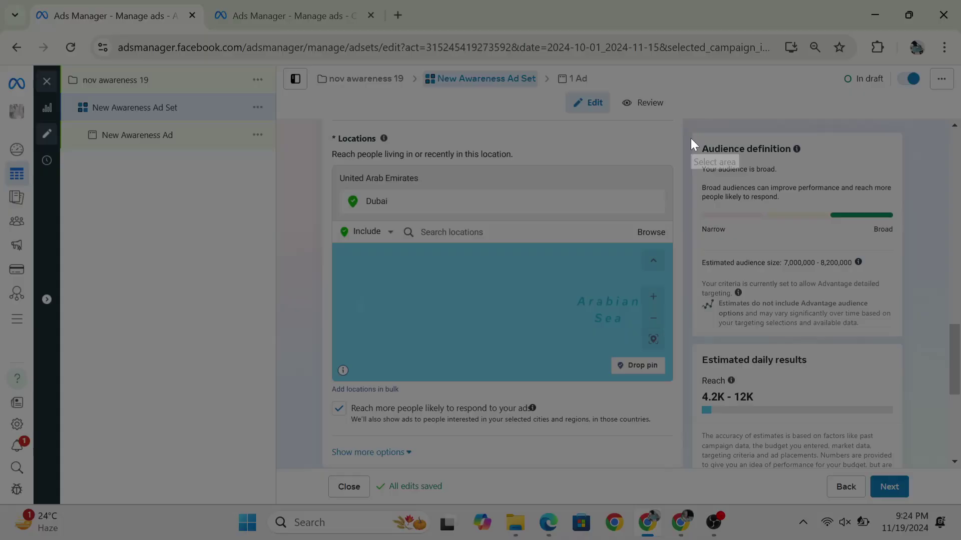
mouse_move(687, 127)
left_mouse_down()
mouse_move(823, 269)
mouse_move(943, 418)
mouse_move(952, 476)
mouse_move(929, 440)
mouse_move(926, 508)
mouse_move(925, 497)
left_mouse_up()
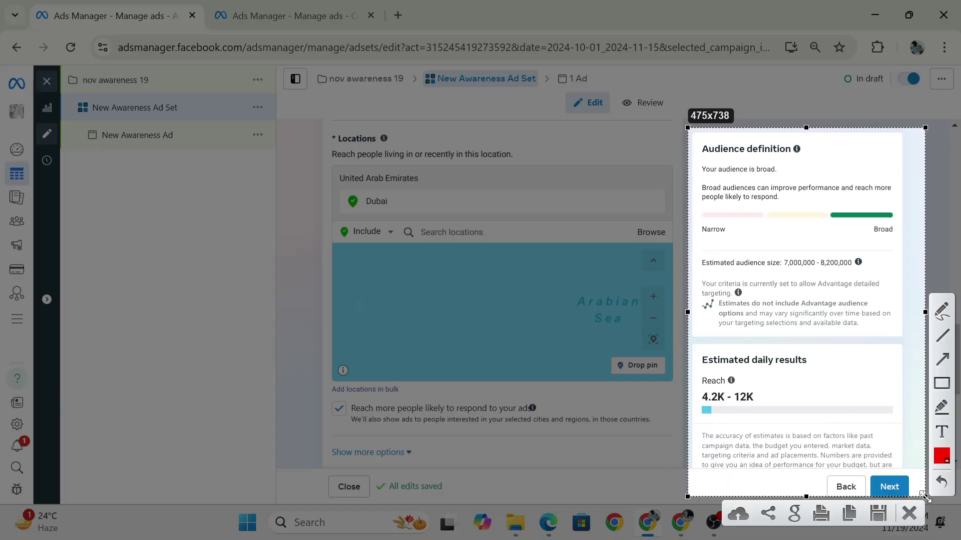
left_click(941, 384)
left_click_drag(702, 142, 814, 159)
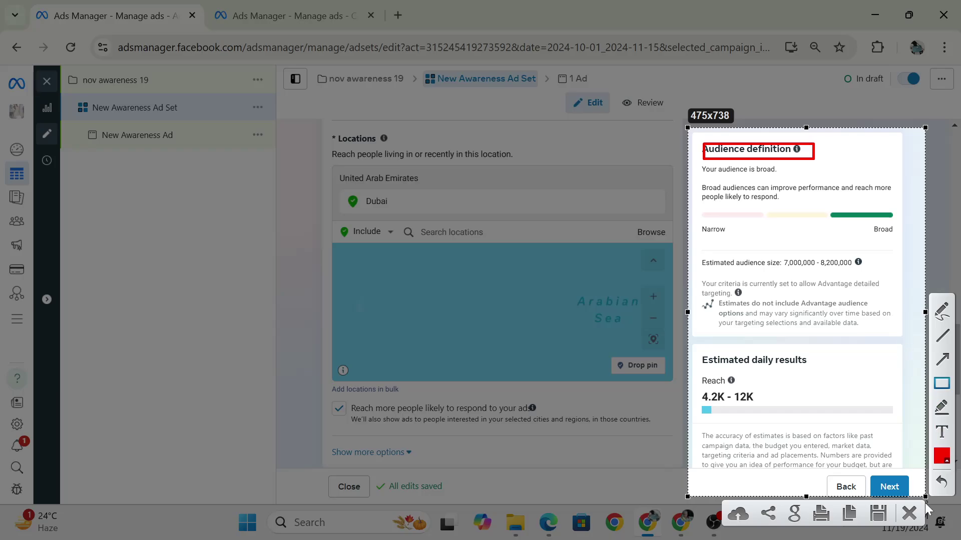
left_click(914, 513)
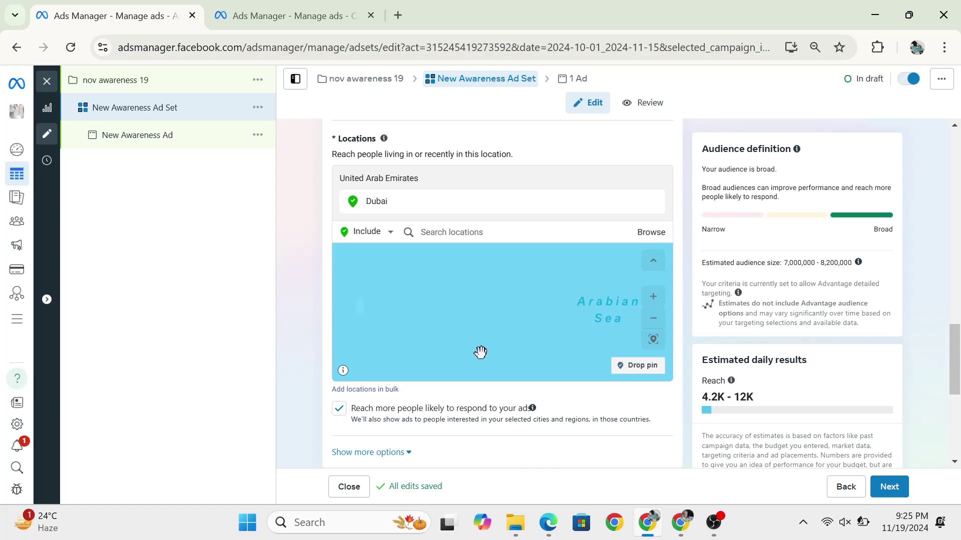
- Expand the additional options under the locations and review the audience controls section
scroll(480, 352, "down", 3)
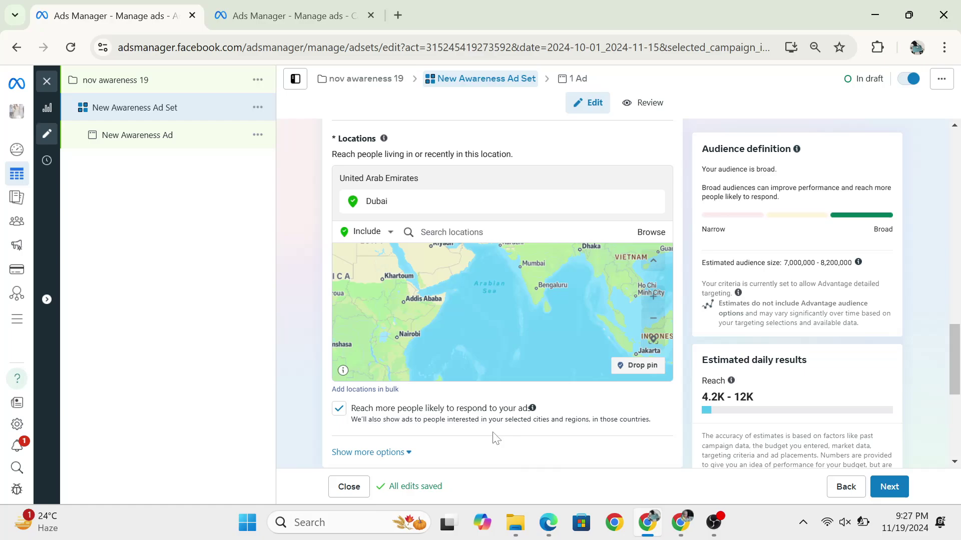
scroll(495, 438, "down", 2)
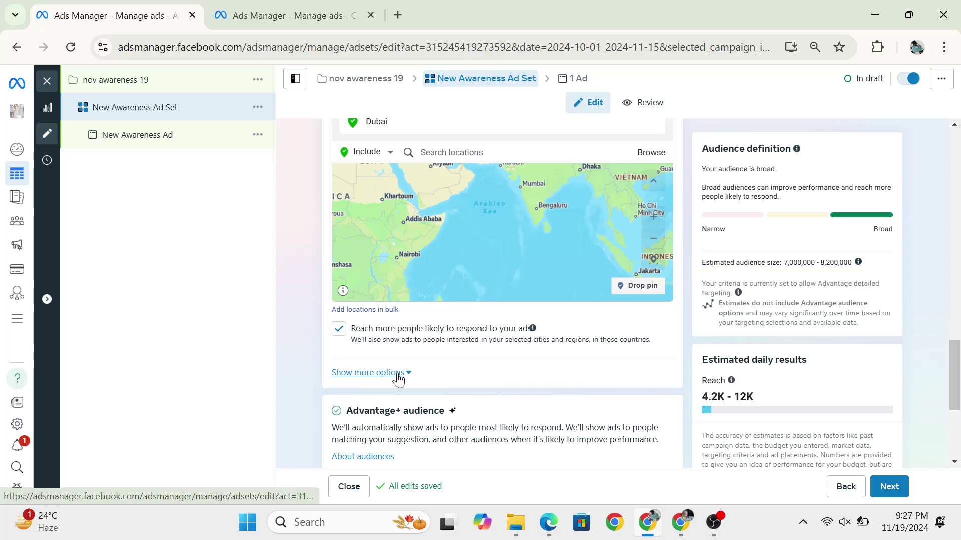
left_click(399, 376)
scroll(504, 383, "up", 2)
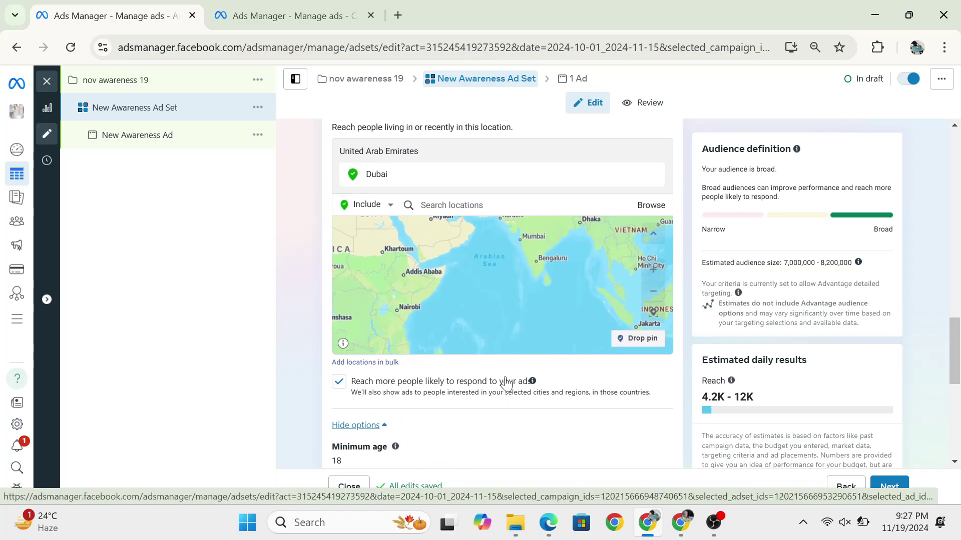
scroll(505, 380, "up", 1)
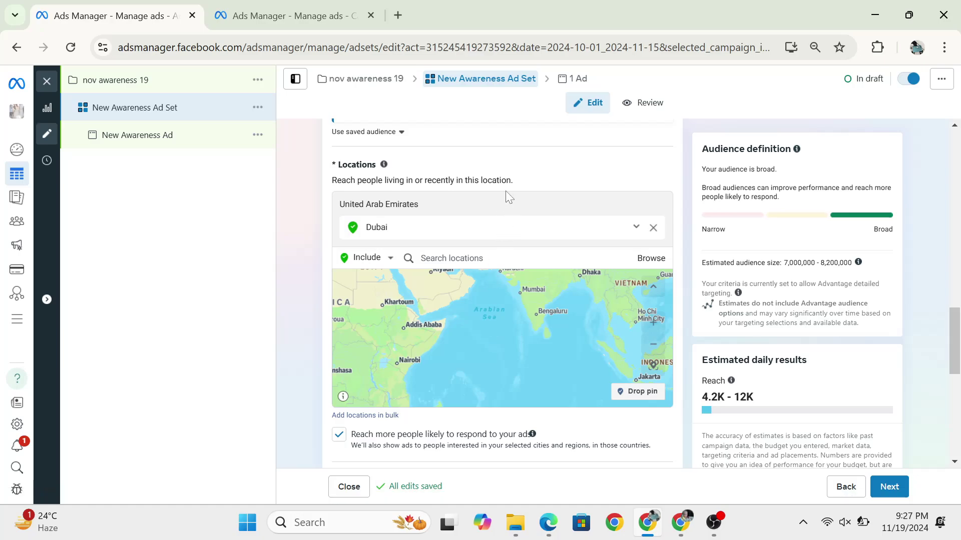
scroll(511, 185, "up", 2)
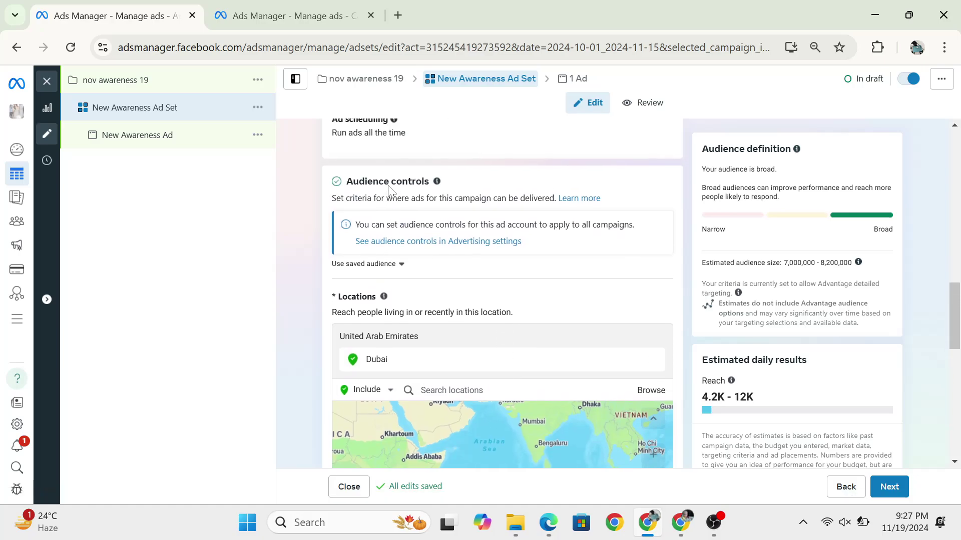
- Set the minimum age in the audience controls to 25
scroll(390, 189, "down", 5)
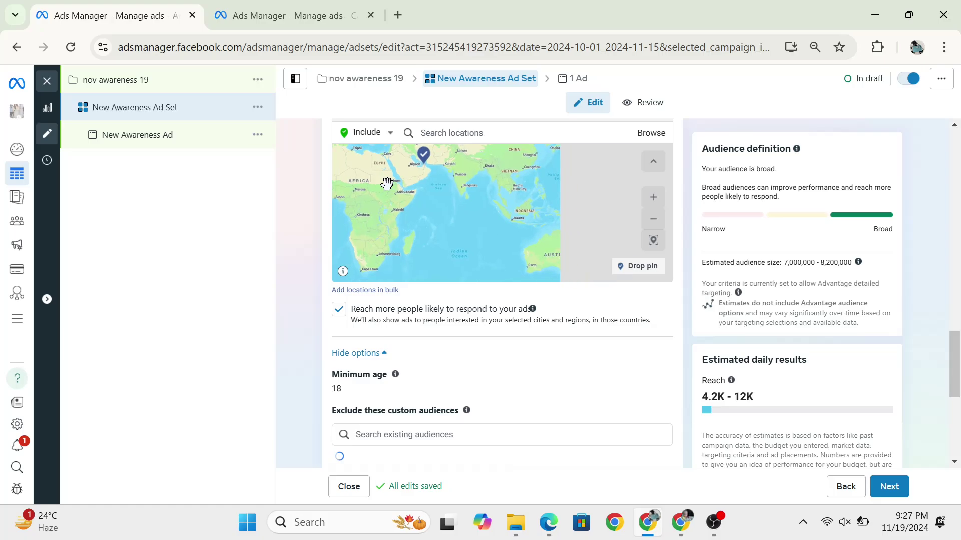
scroll(424, 330, "down", 1)
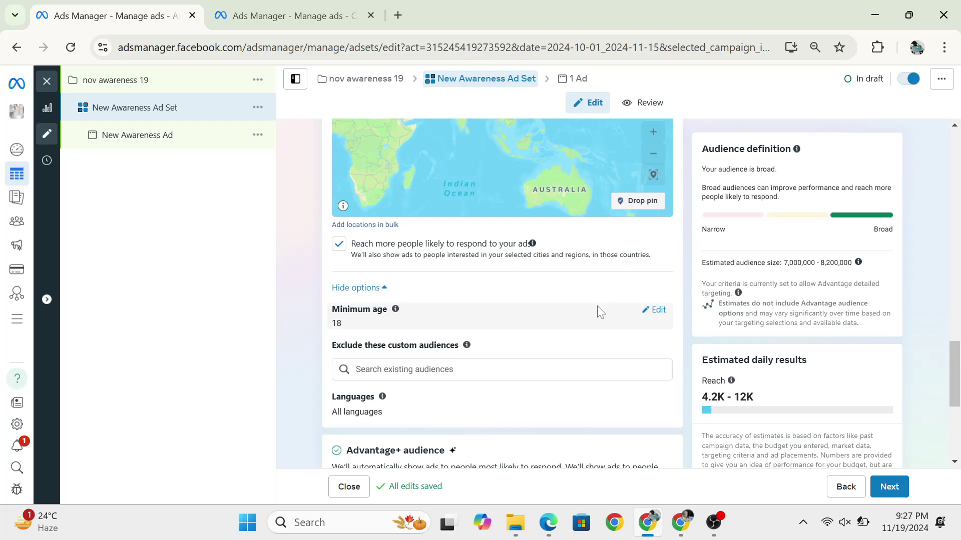
left_click(653, 310)
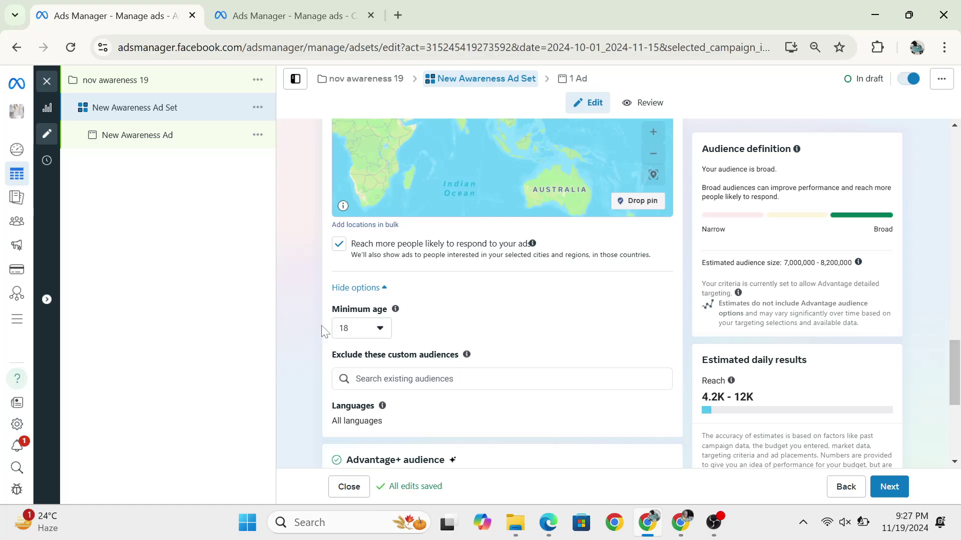
left_click(361, 337)
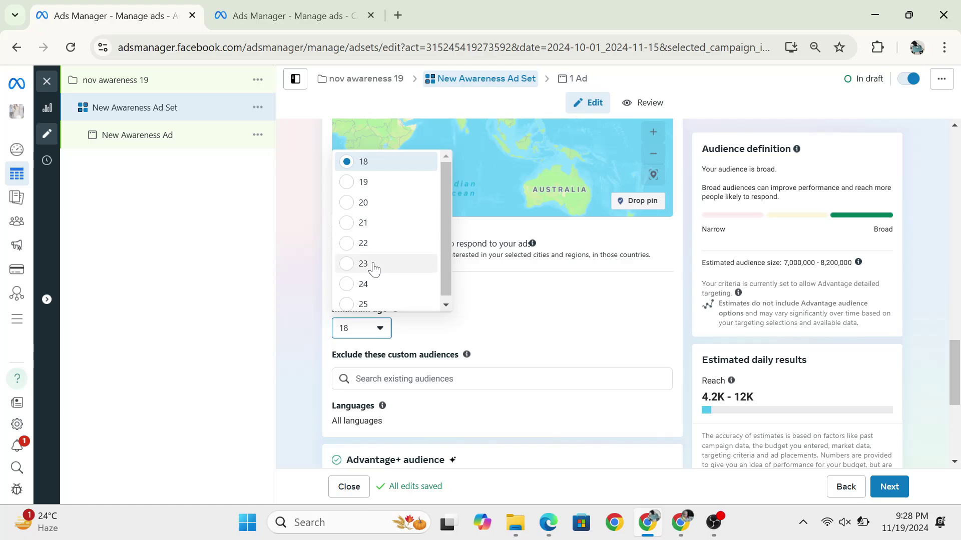
scroll(375, 269, "down", 1)
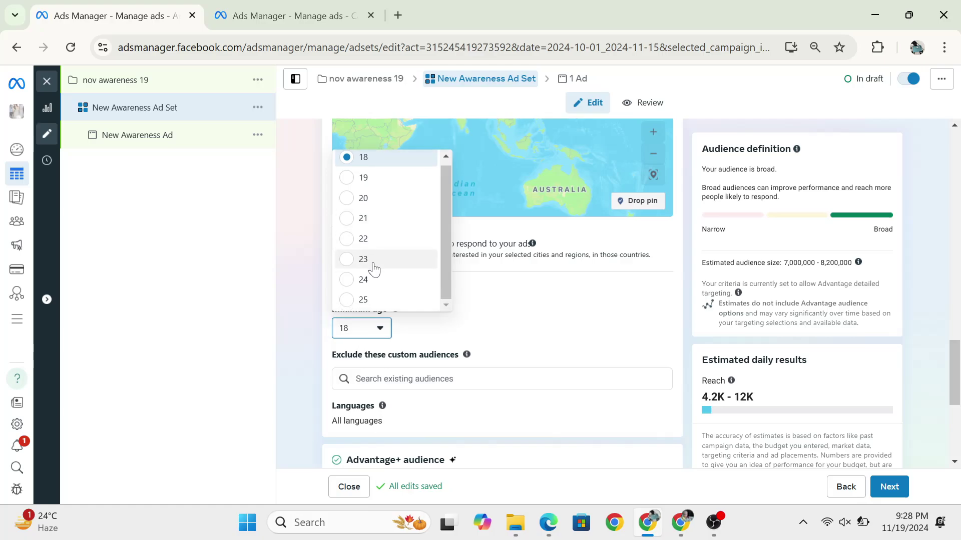
left_click(359, 300)
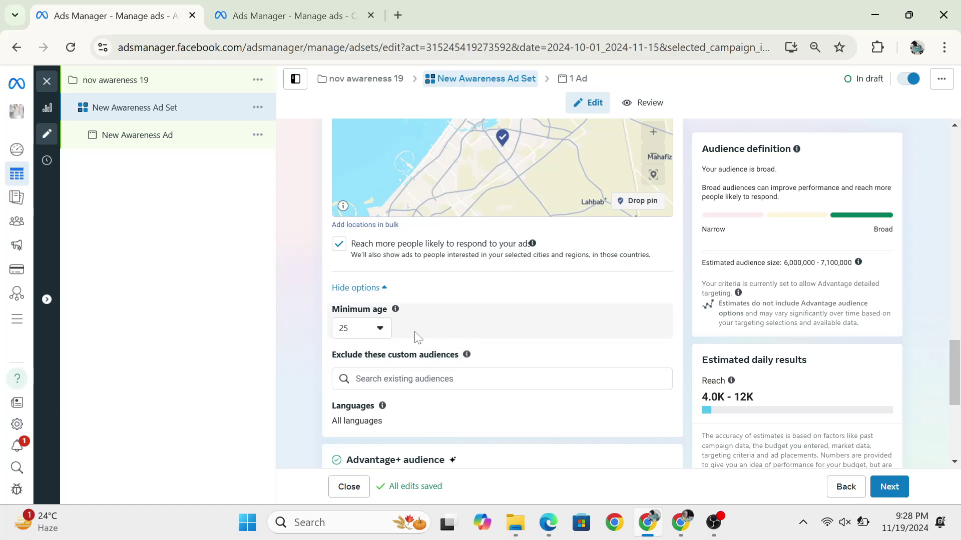
left_click(373, 329)
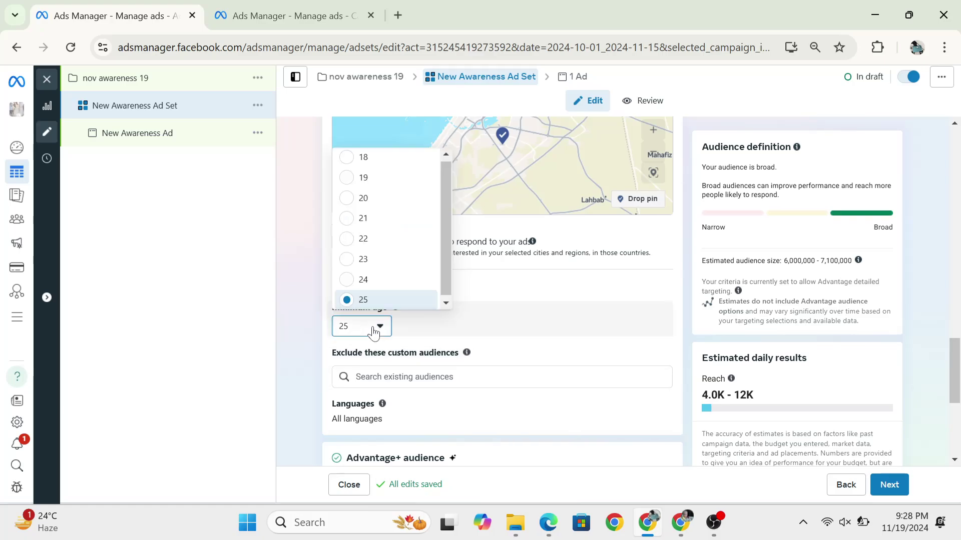
left_click(374, 330)
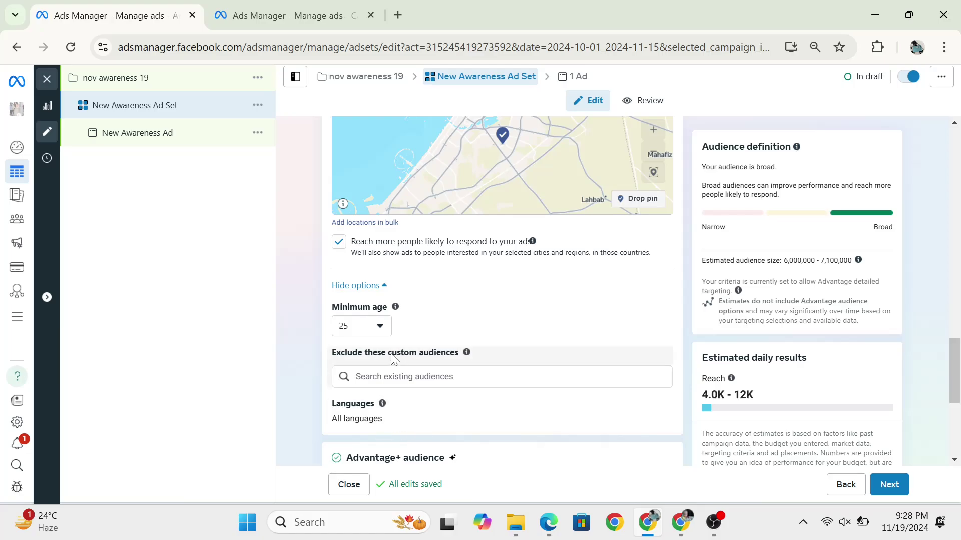
- Review the custom audience exclusions, languages and Advantage+ audience sections, and open the languages setting for editing
scroll(501, 291, "down", 2)
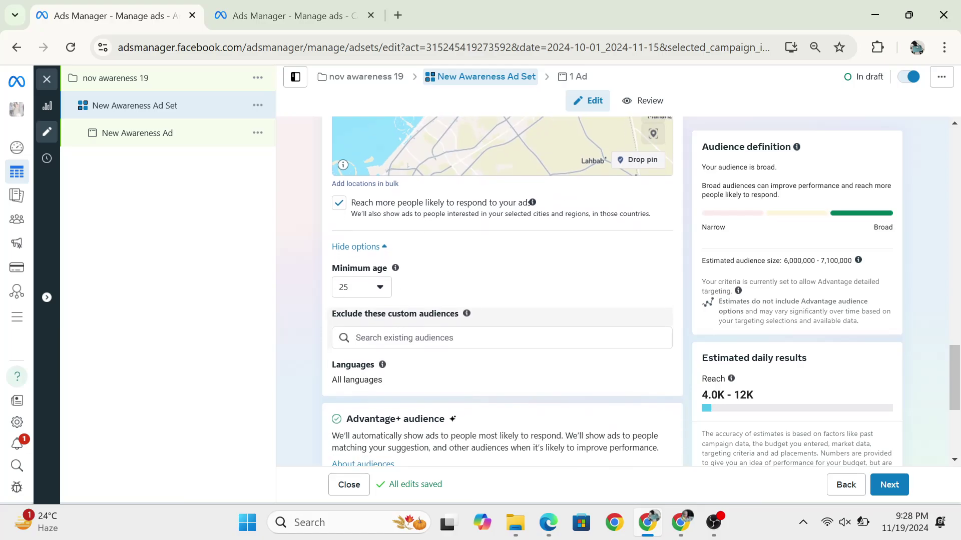
scroll(441, 391, "down", 2)
scroll(441, 391, "up", 3)
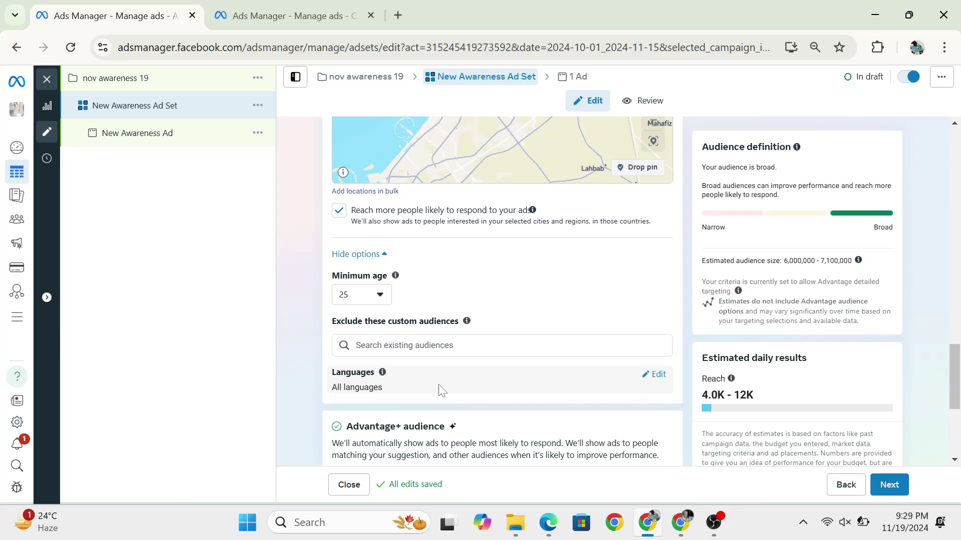
scroll(446, 371, "down", 1)
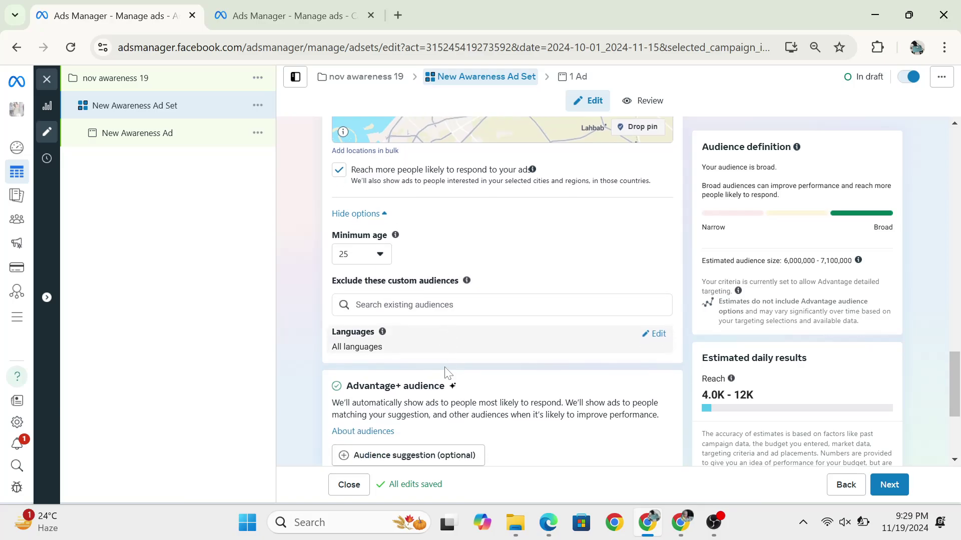
scroll(447, 371, "up", 2)
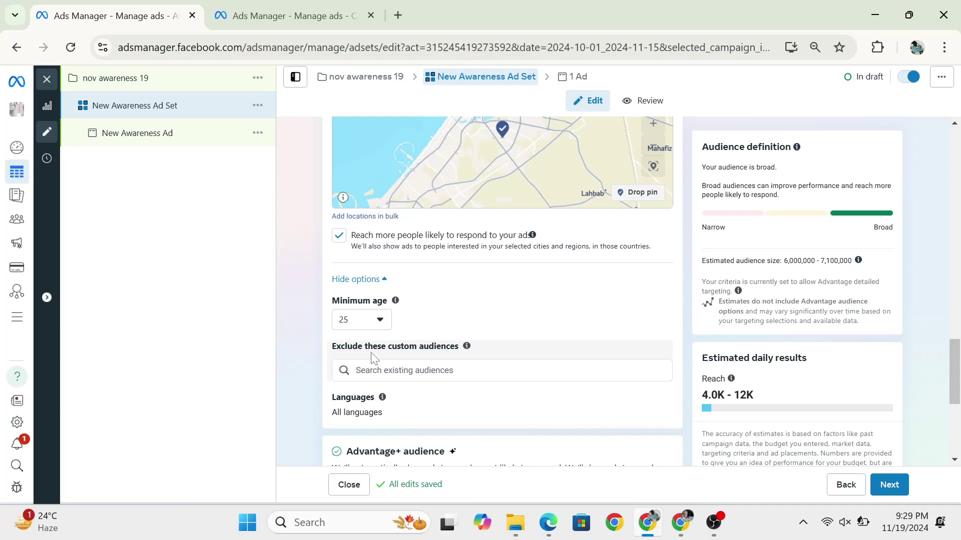
left_click(430, 377)
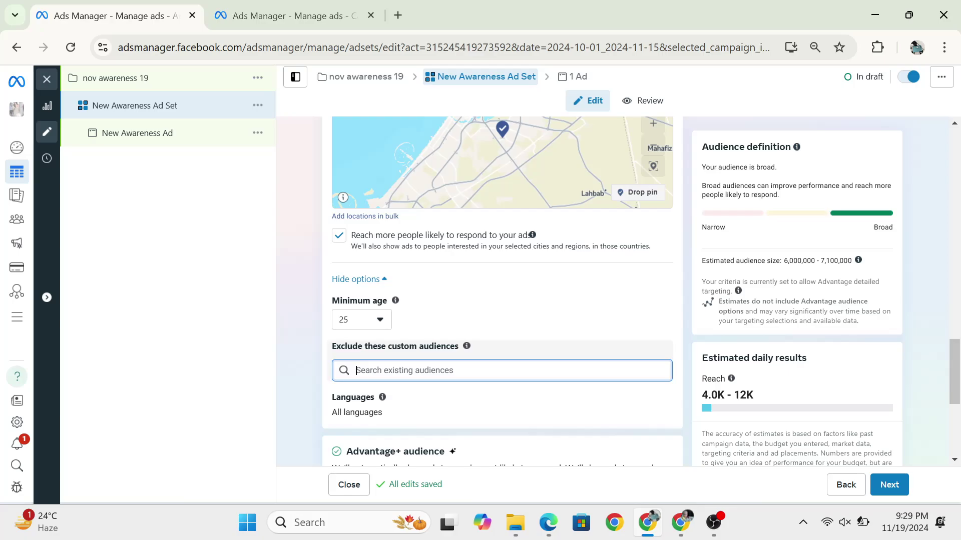
left_click(524, 438)
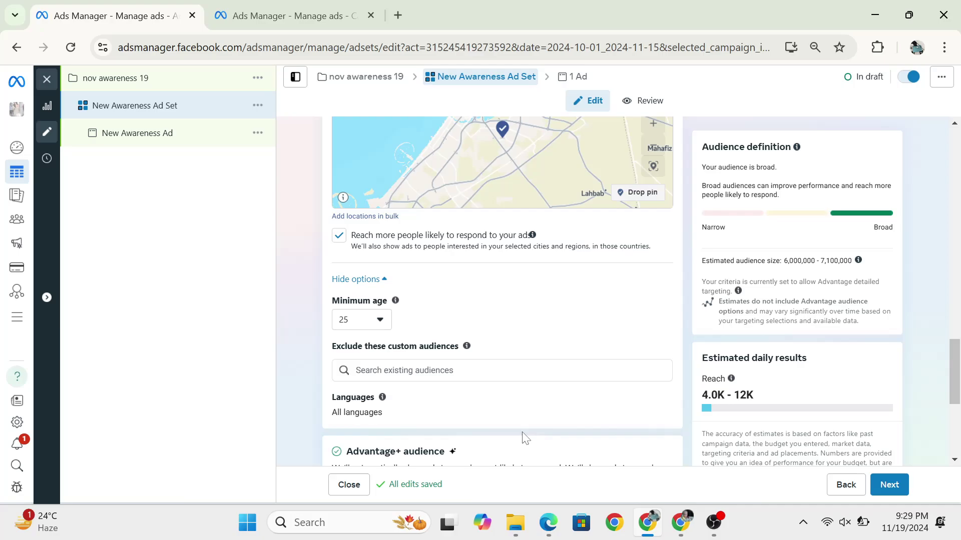
scroll(524, 438, "down", 2)
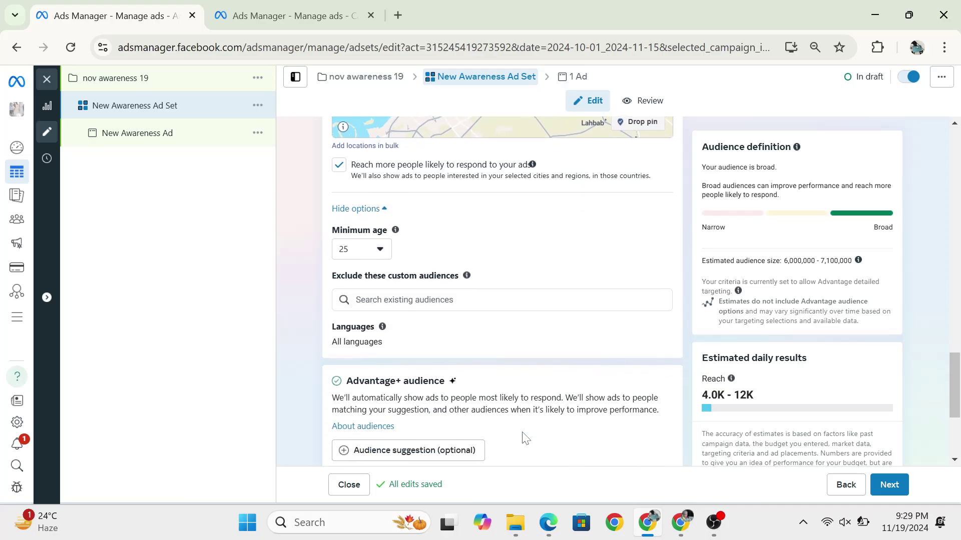
scroll(523, 437, "down", 2)
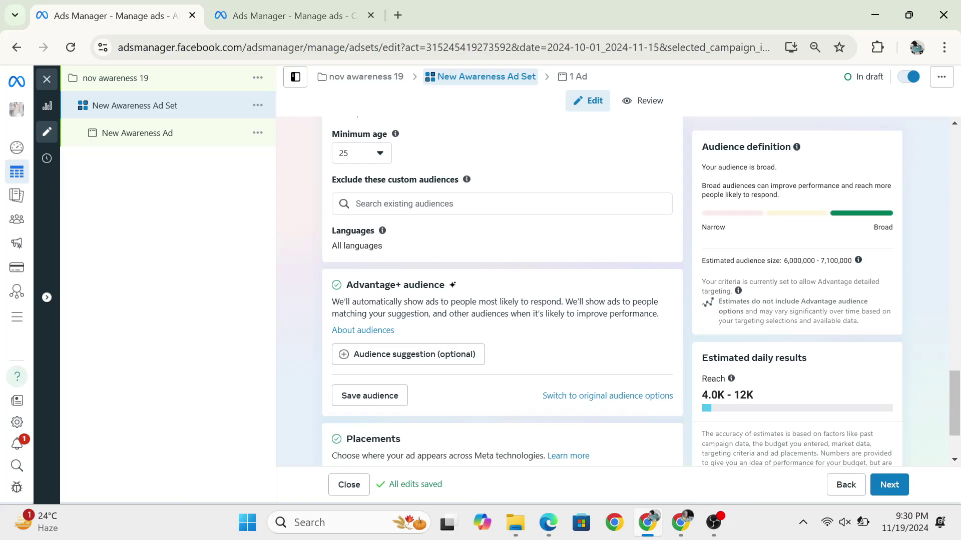
scroll(436, 386, "down", 1)
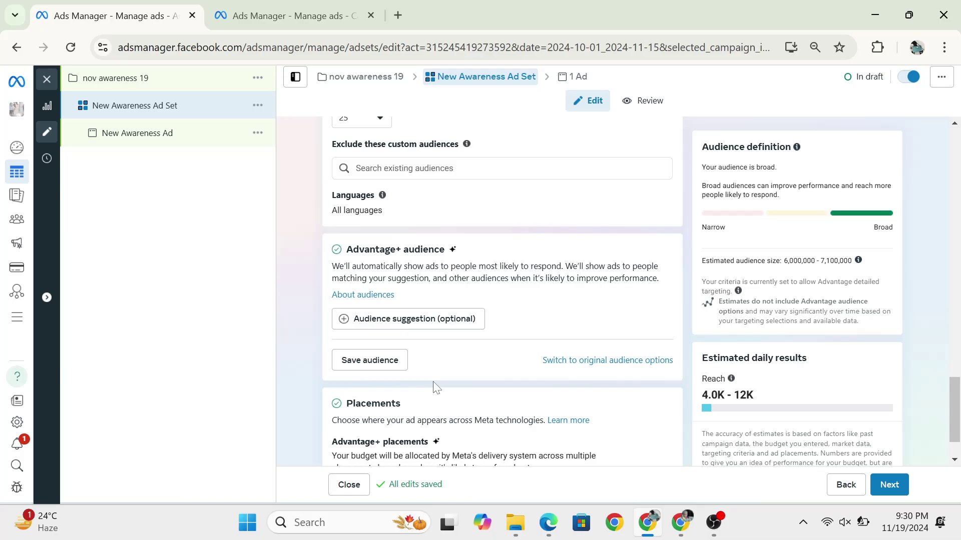
scroll(456, 391, "down", 1)
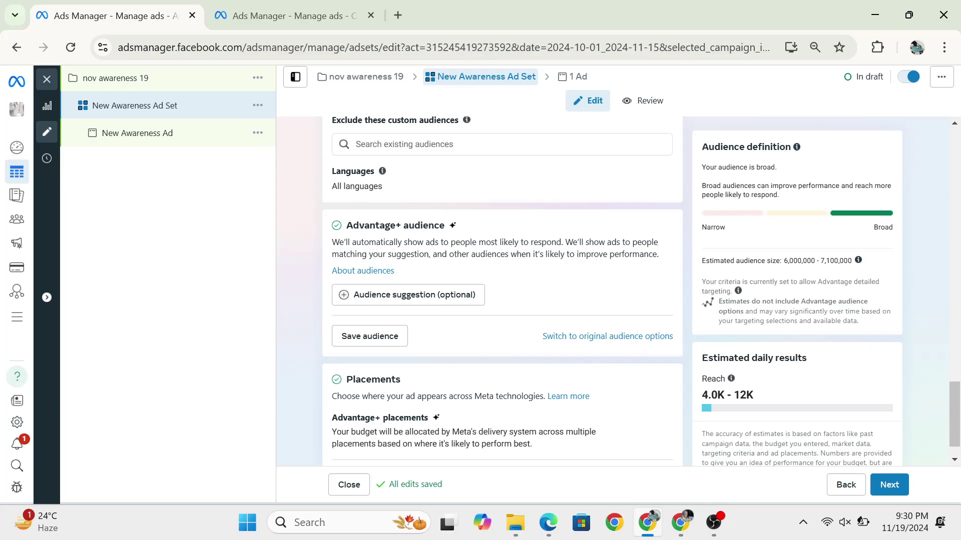
scroll(519, 260, "up", 2)
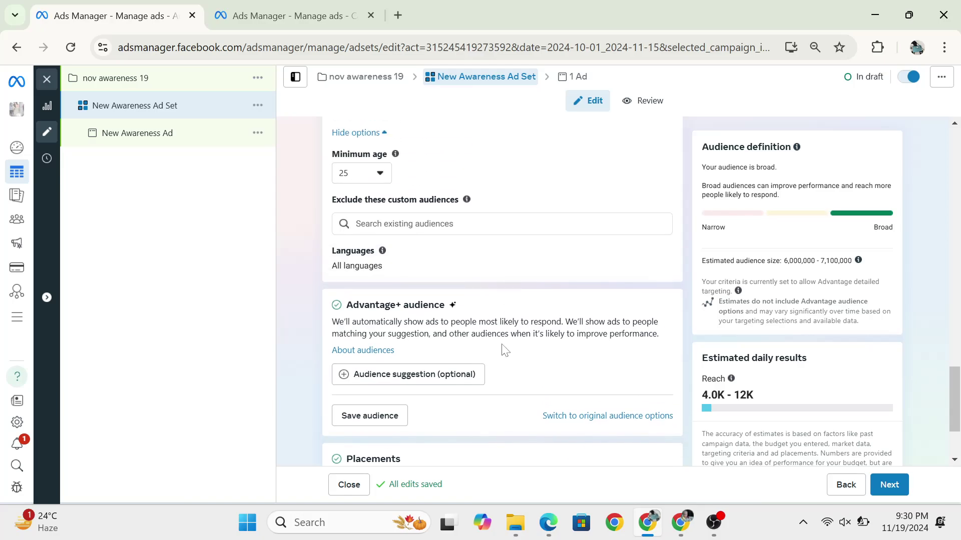
scroll(509, 347, "up", 2)
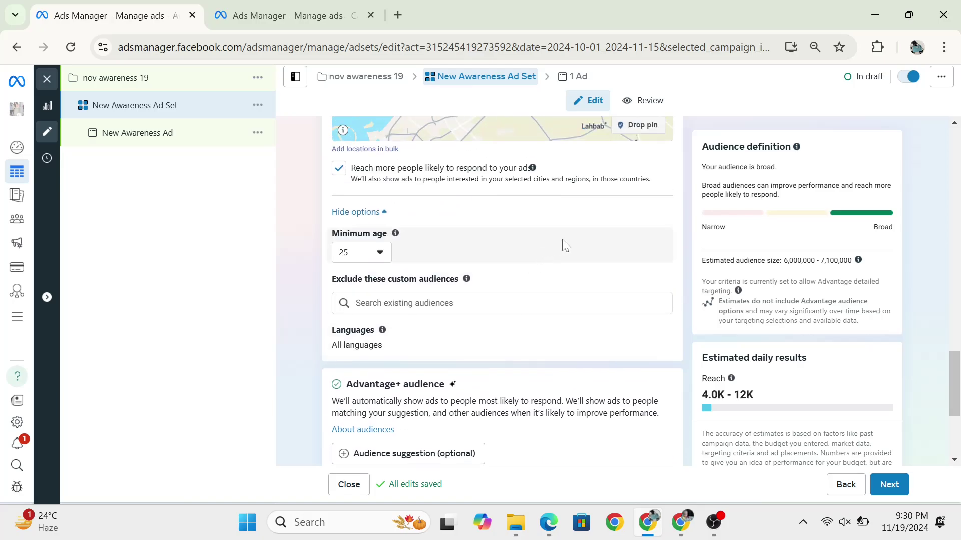
scroll(564, 242, "up", 2)
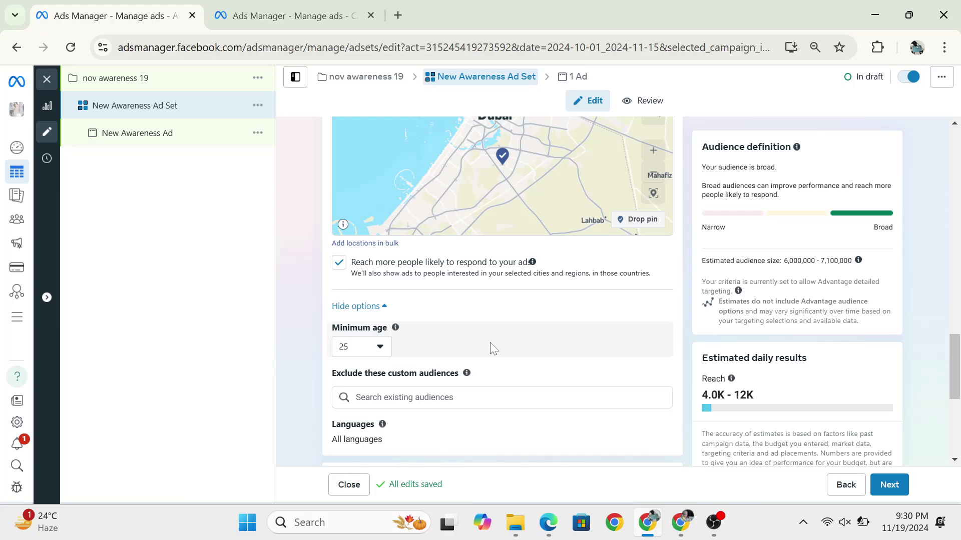
scroll(545, 344, "down", 1)
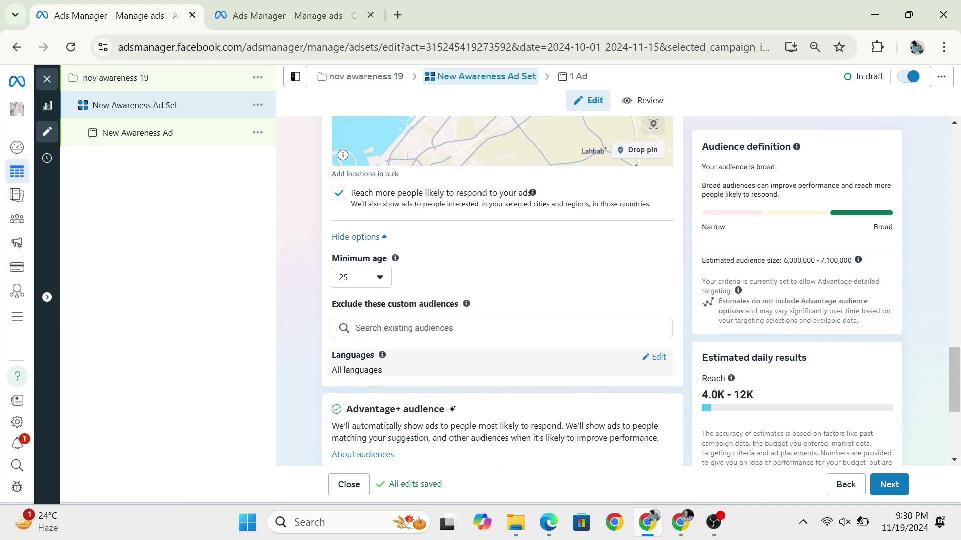
left_click(656, 359)
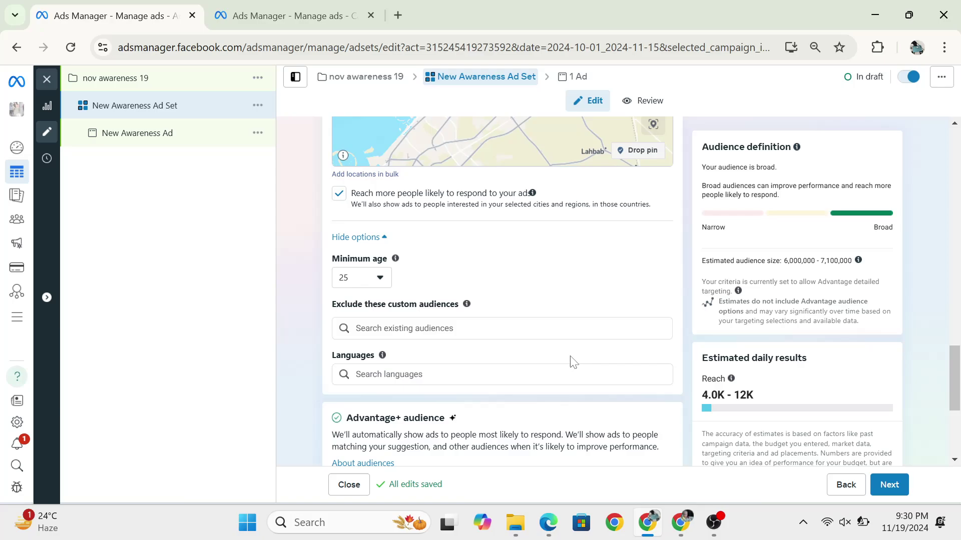
- Switch the ad set from Advantage+ audience to the original audience options
scroll(573, 361, "down", 2)
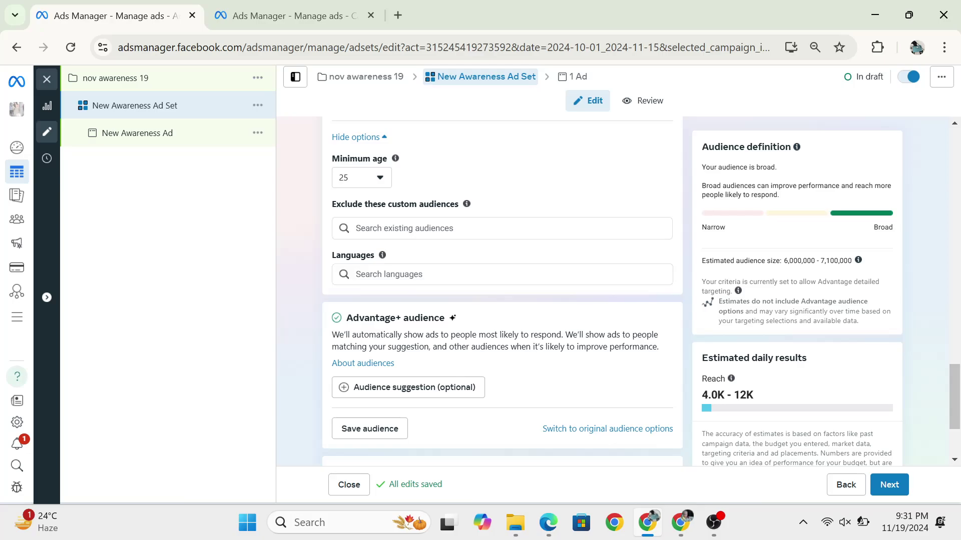
left_click(607, 429)
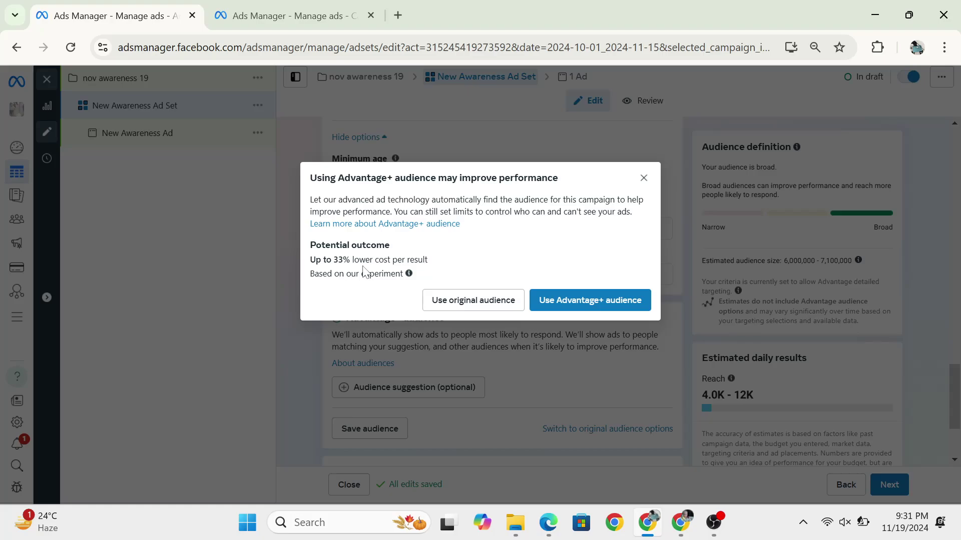
left_click(460, 305)
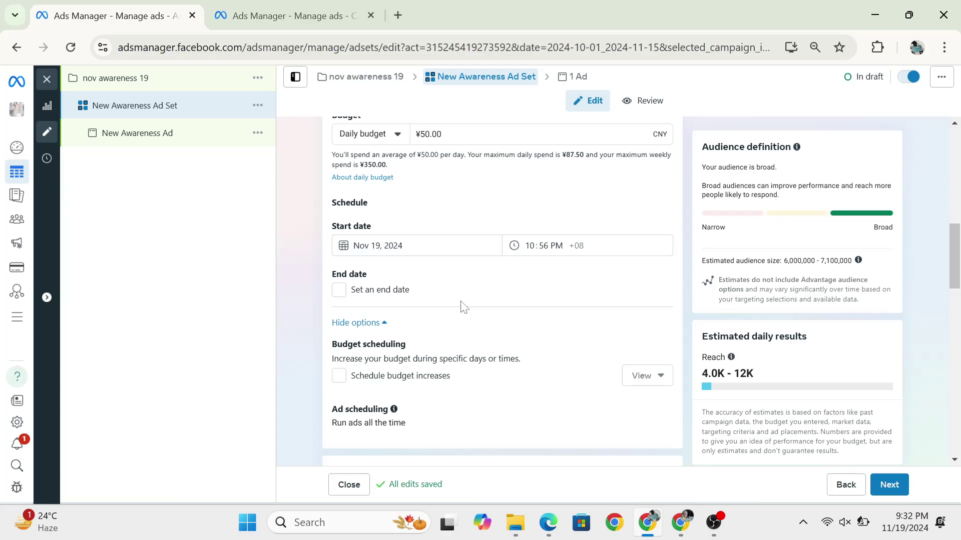
- Examine the original Audience section, including the Advantage+ suggestion, custom audiences, locations and age settings
scroll(461, 304, "up", 2)
scroll(461, 304, "down", 6)
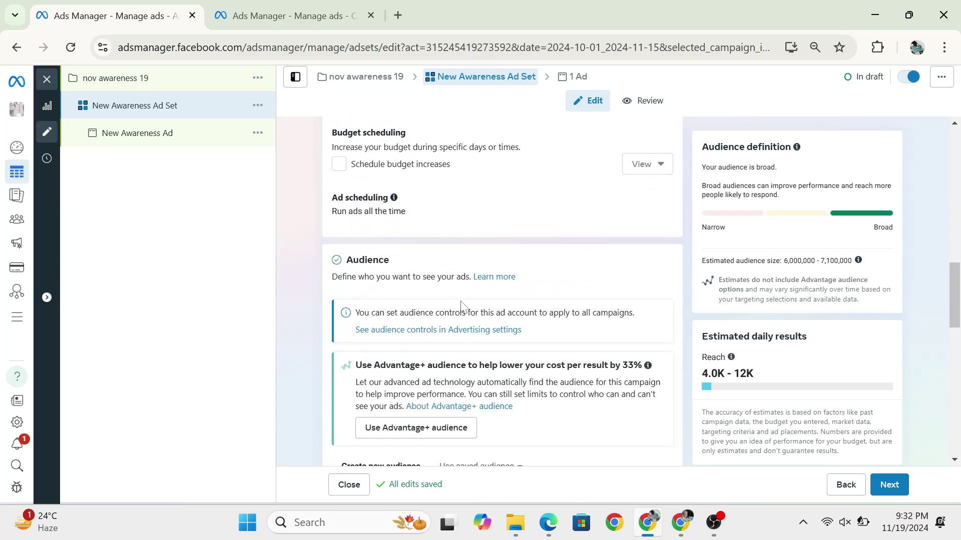
scroll(461, 304, "down", 4)
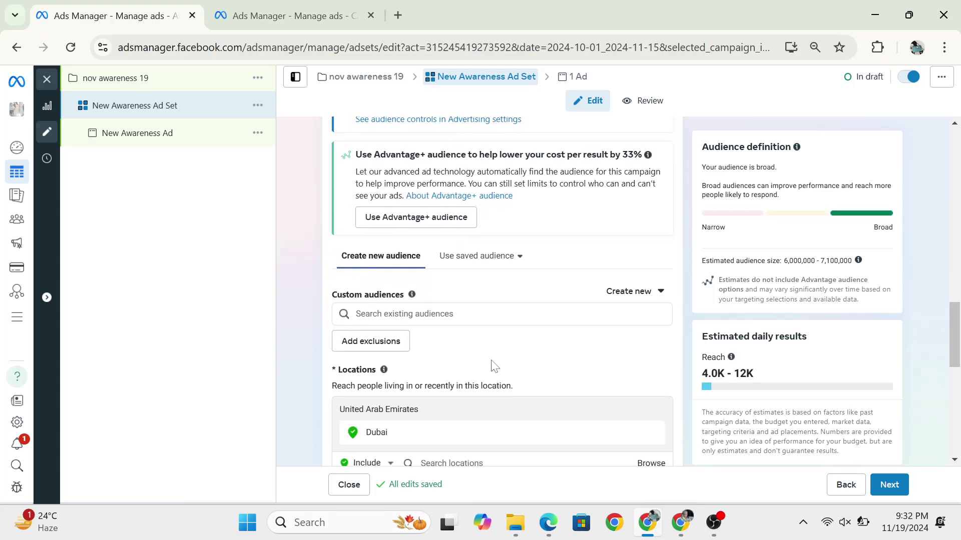
scroll(552, 358, "up", 5)
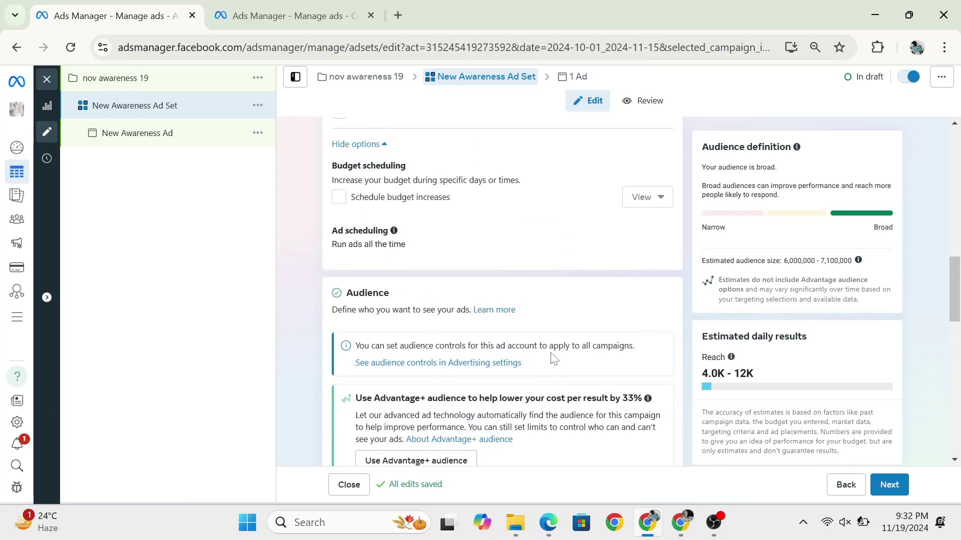
scroll(510, 281, "down", 7)
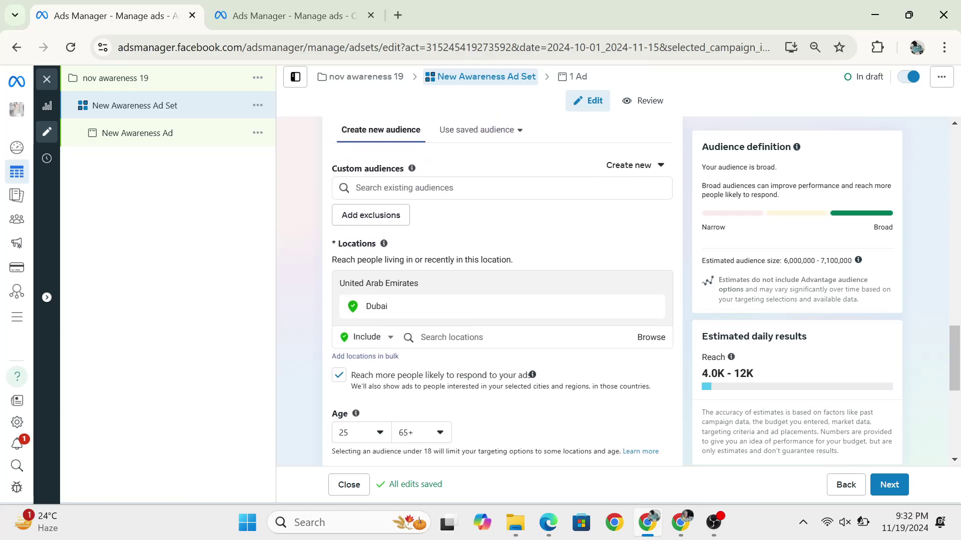
scroll(497, 278, "down", 1)
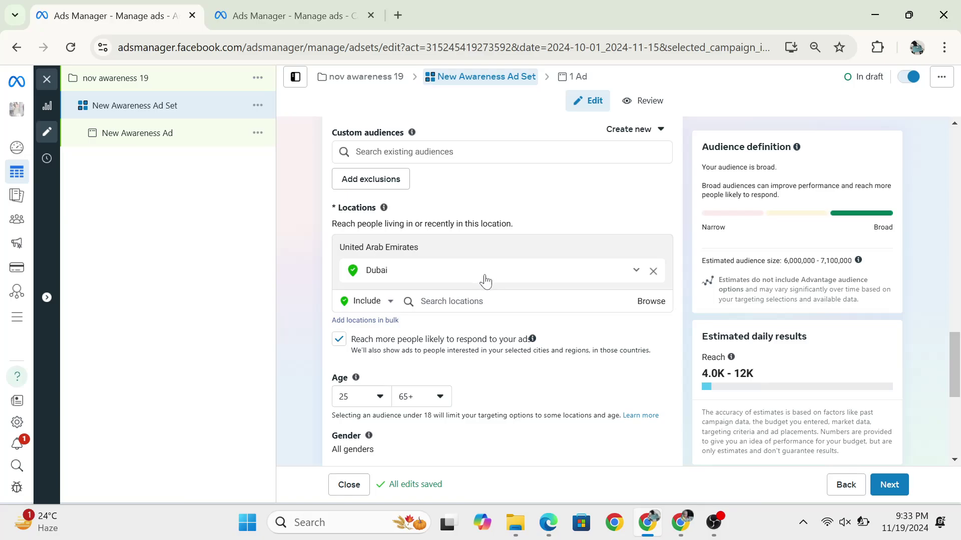
scroll(509, 363, "up", 2)
scroll(509, 363, "down", 1)
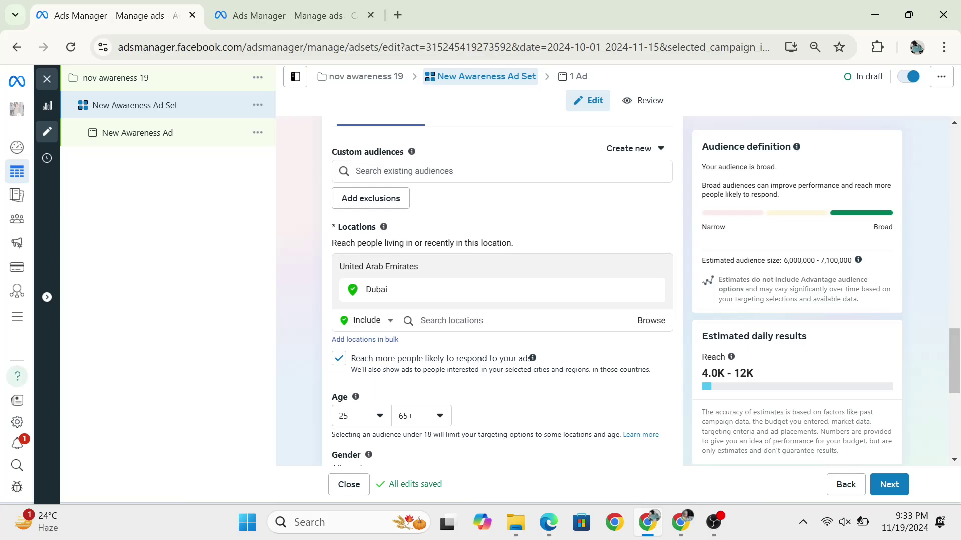
scroll(508, 361, "up", 2)
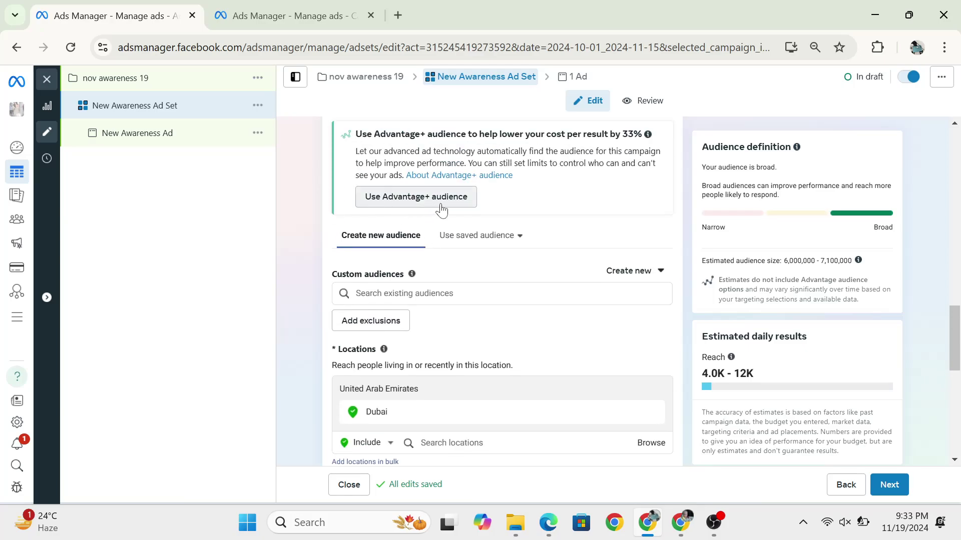
- Set the maximum age of the ad set's audience to 60
scroll(553, 360, "down", 3)
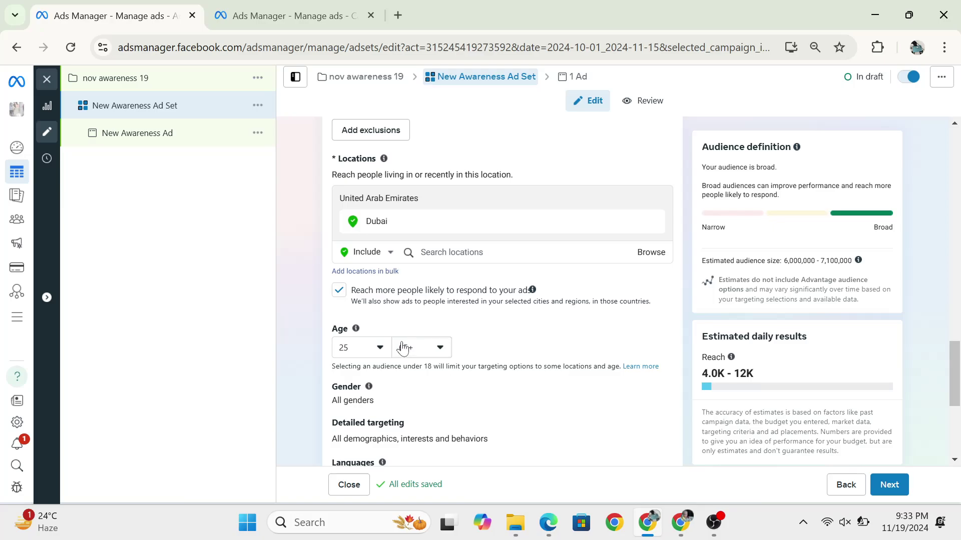
left_click(426, 348)
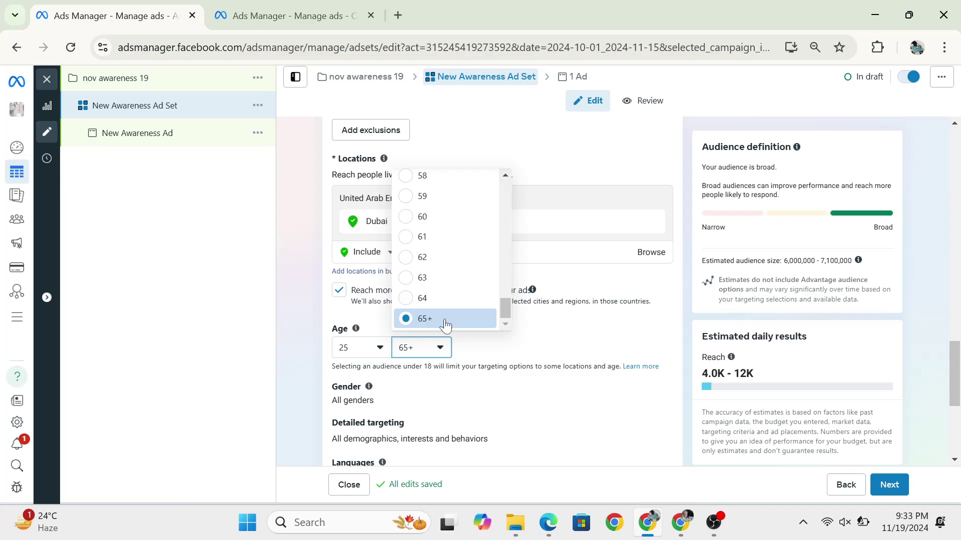
scroll(418, 258, "up", 2)
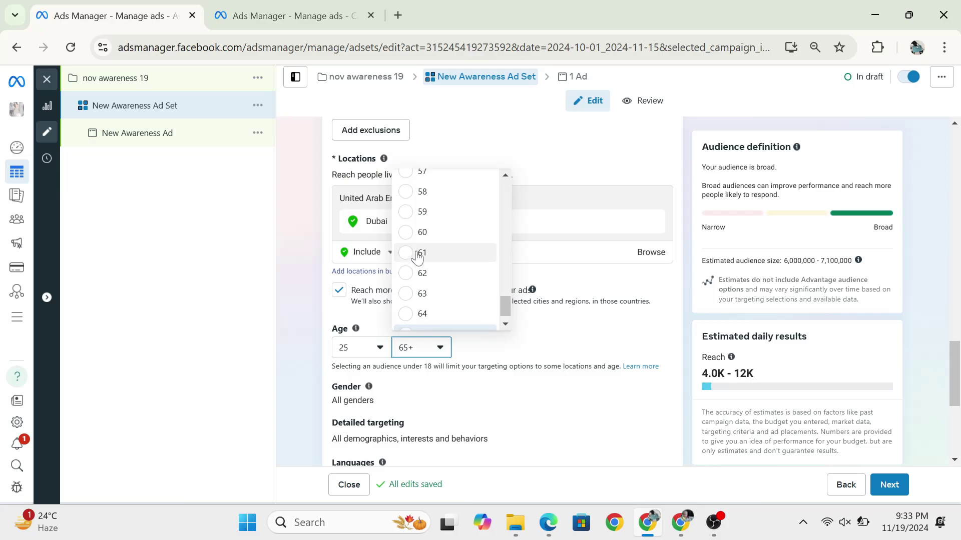
scroll(418, 259, "up", 2)
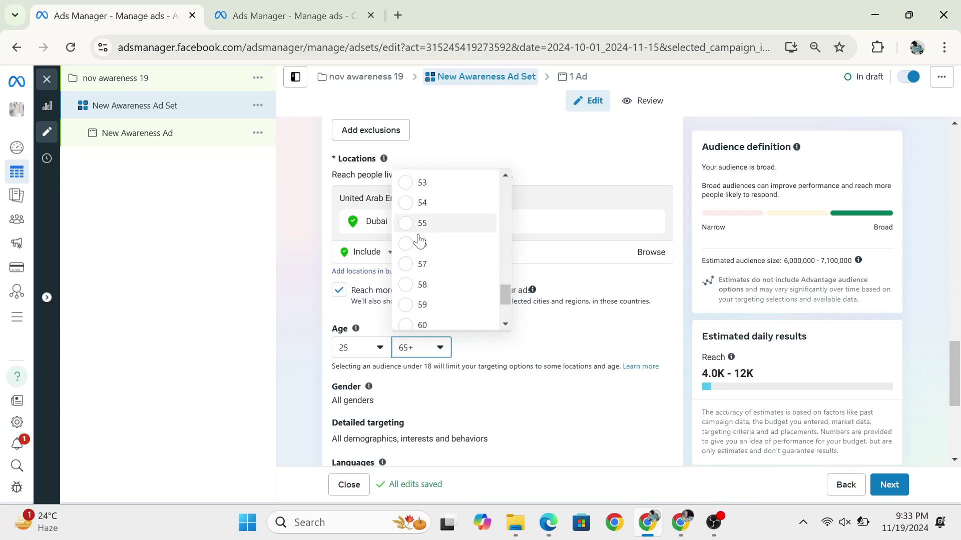
scroll(422, 267, "down", 1)
scroll(423, 271, "down", 1)
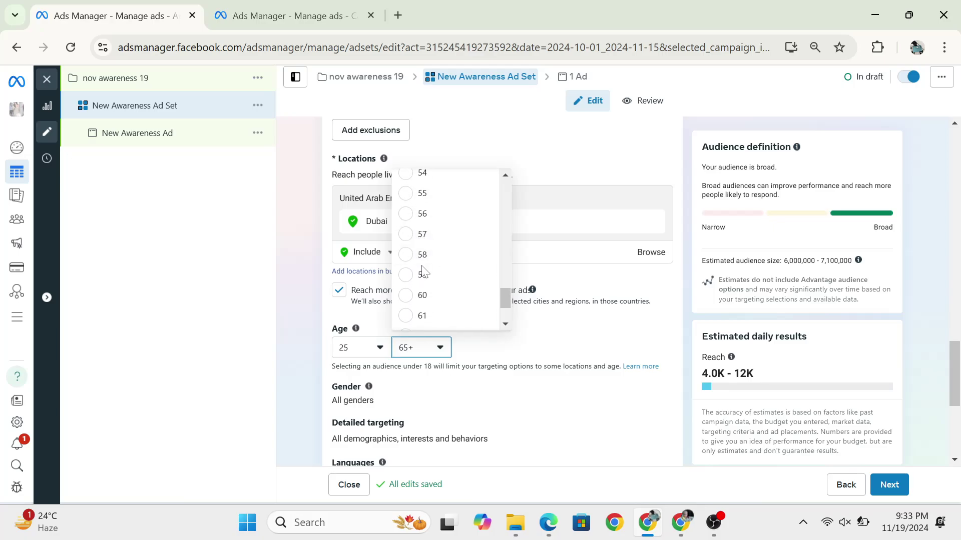
left_click(417, 296)
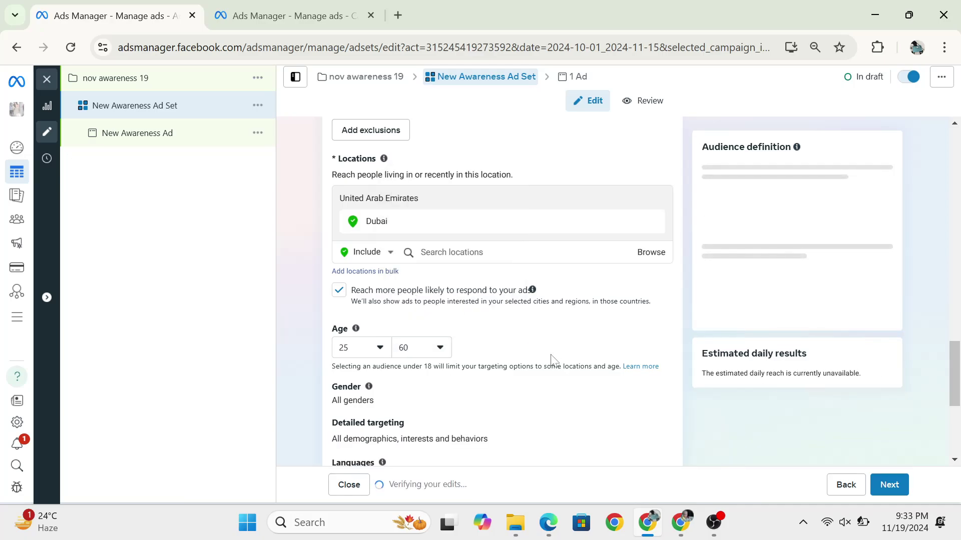
- Review the audience settings from the Advantage+ suggestion down to age, and open the gender setting for editing
scroll(551, 358, "down", 1)
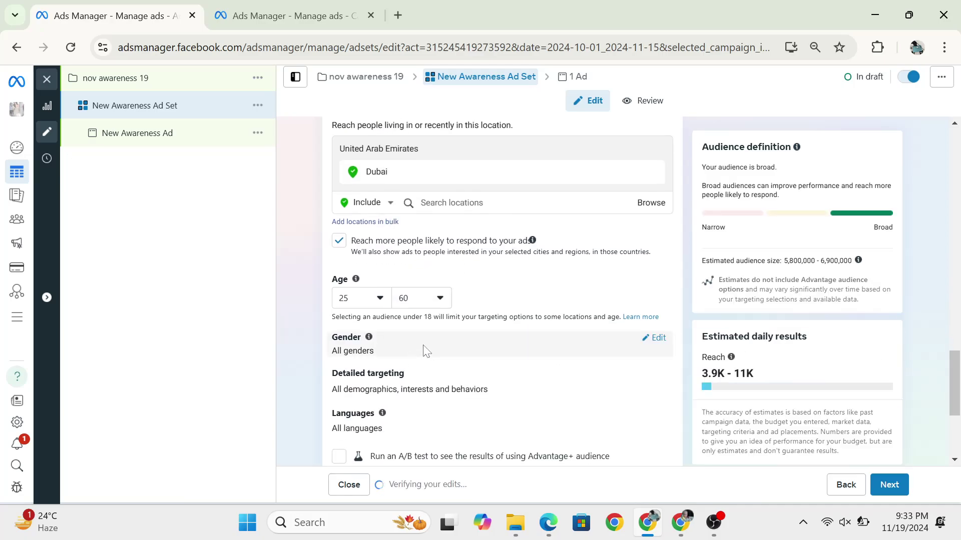
scroll(426, 350, "up", 3)
scroll(502, 249, "up", 3)
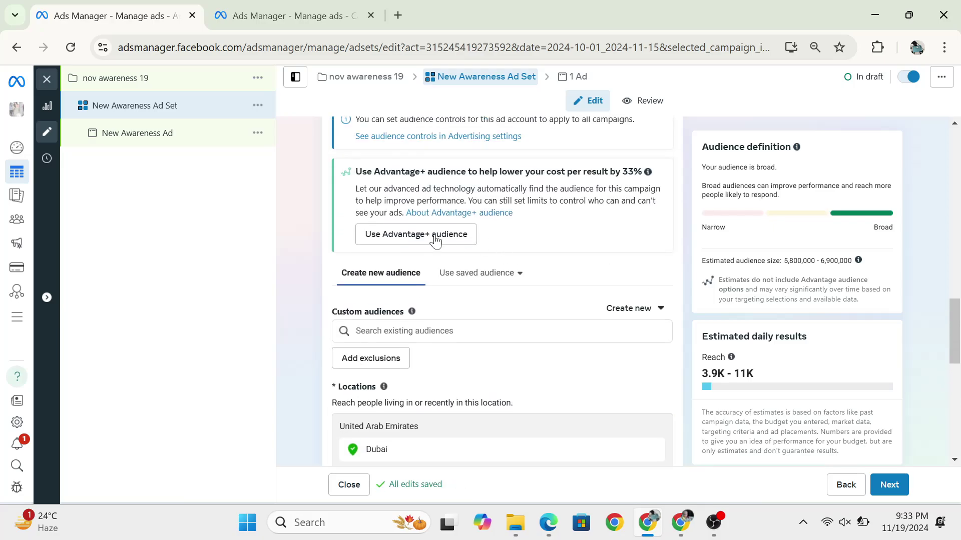
scroll(467, 395, "down", 6)
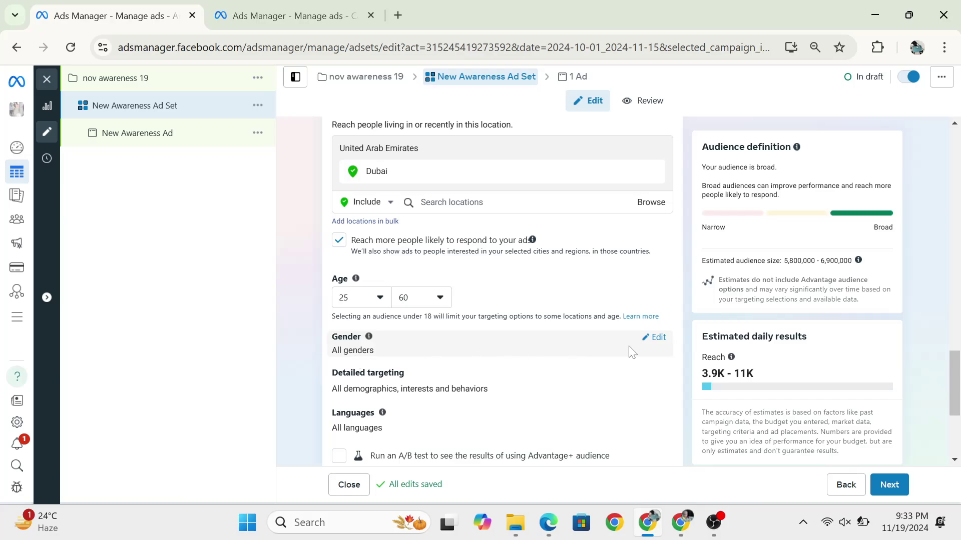
left_click(658, 338)
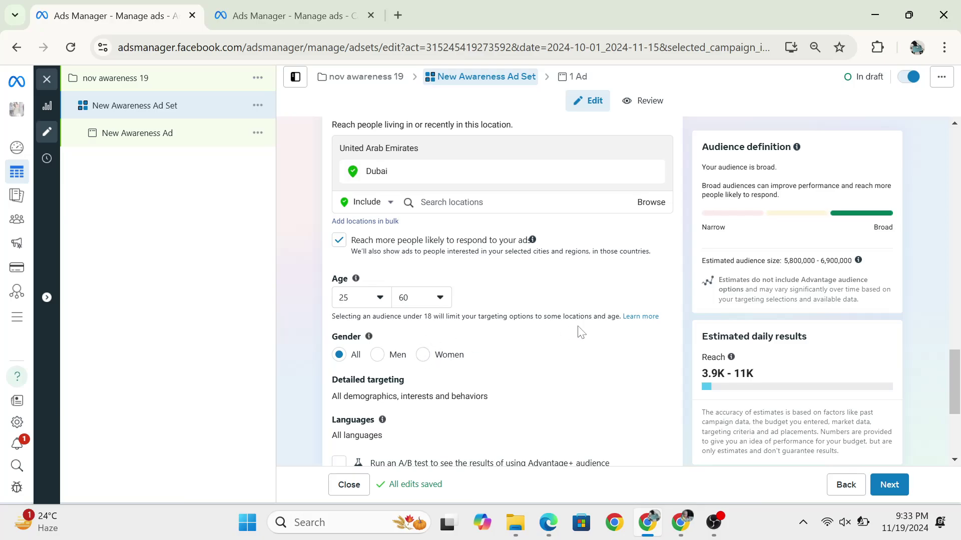
- Open detailed targeting for editing and examine its suggested demographics, interests and behaviors sorted by relevance
scroll(409, 335, "down", 1)
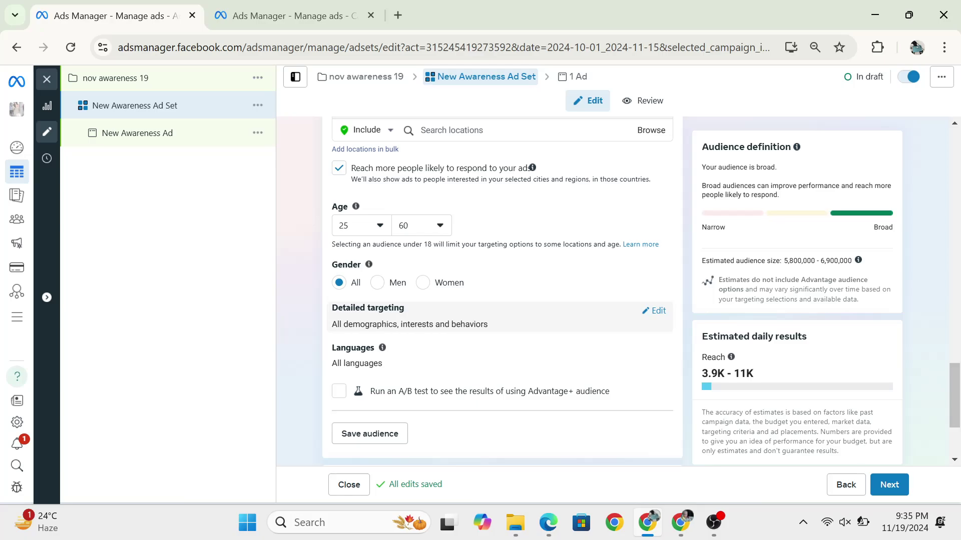
mouse_move(735, 364)
left_click(657, 312)
scroll(594, 310, "down", 2)
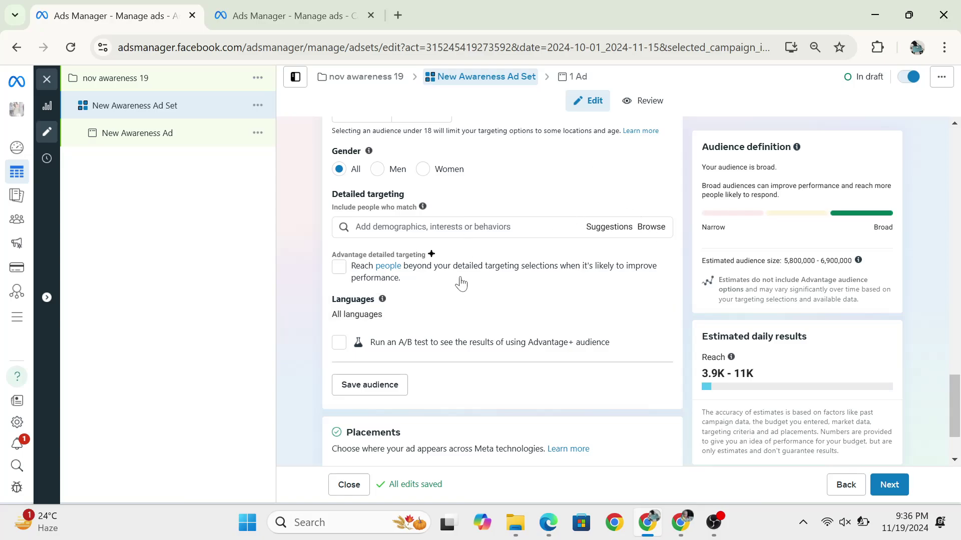
left_click(616, 230)
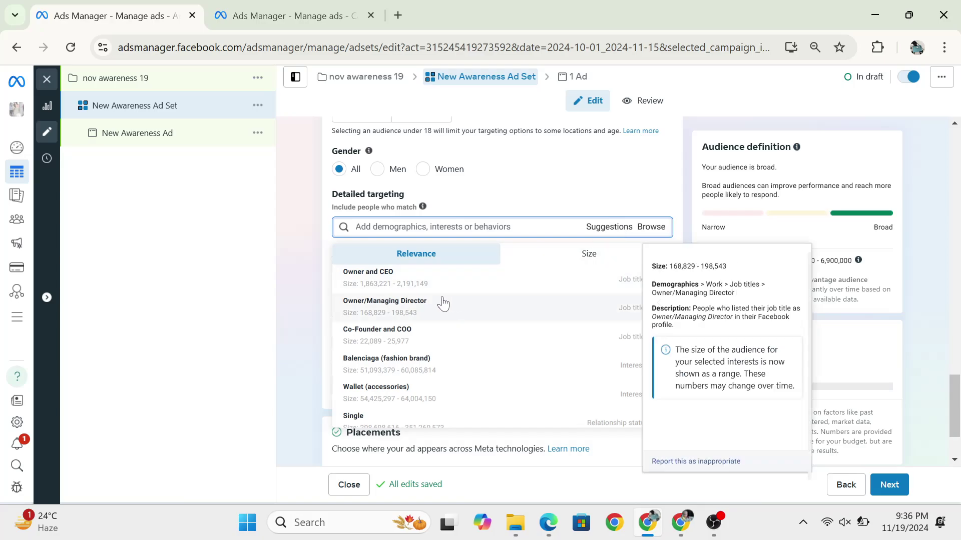
mouse_move(364, 280)
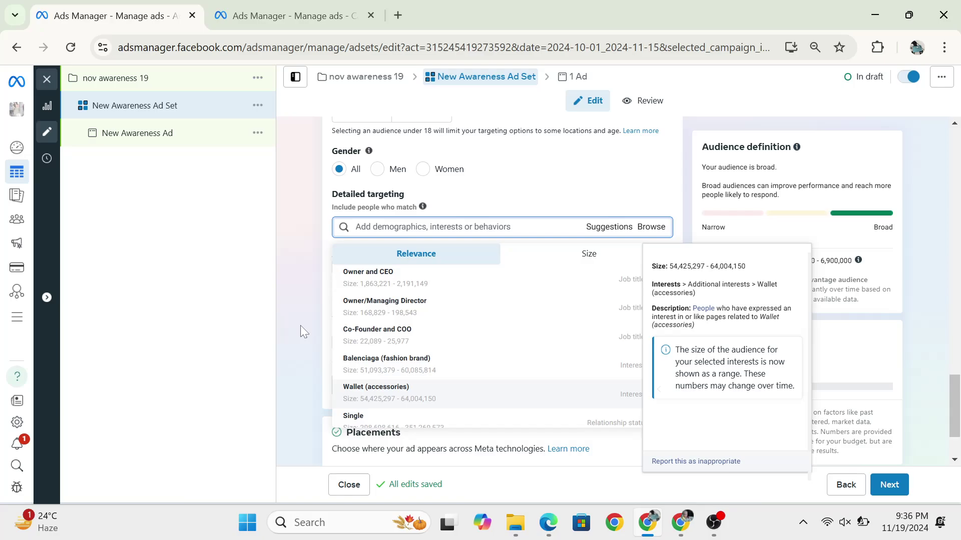
scroll(457, 380, "down", 2)
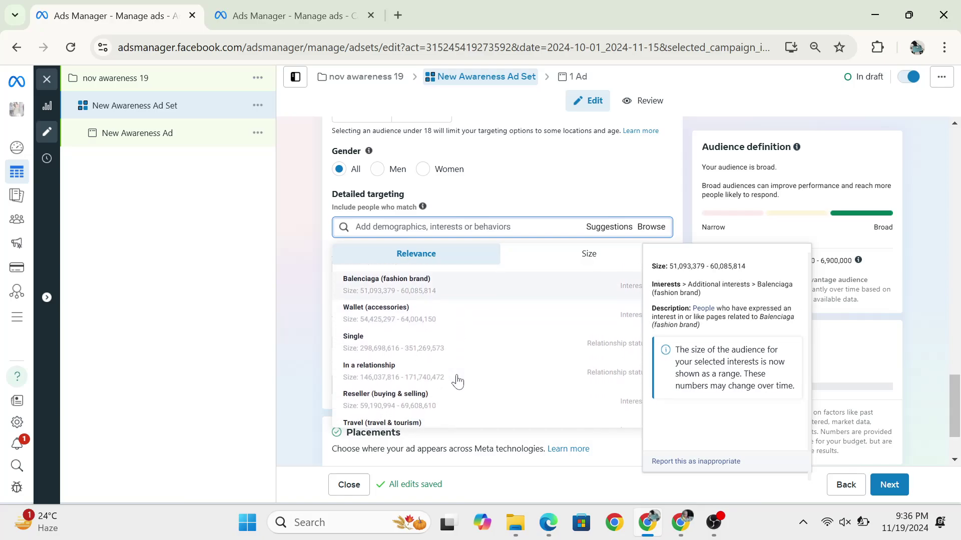
scroll(457, 381, "down", 2)
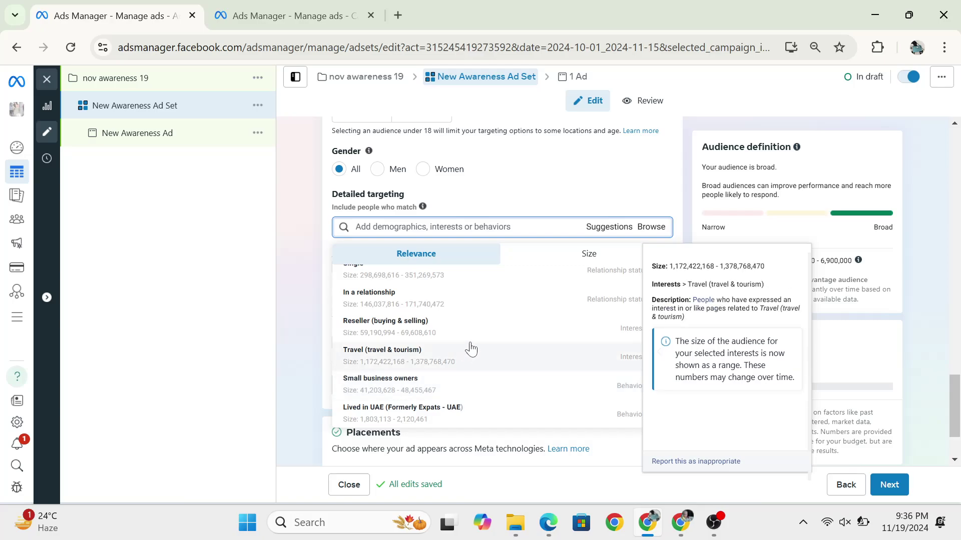
scroll(467, 395, "down", 2)
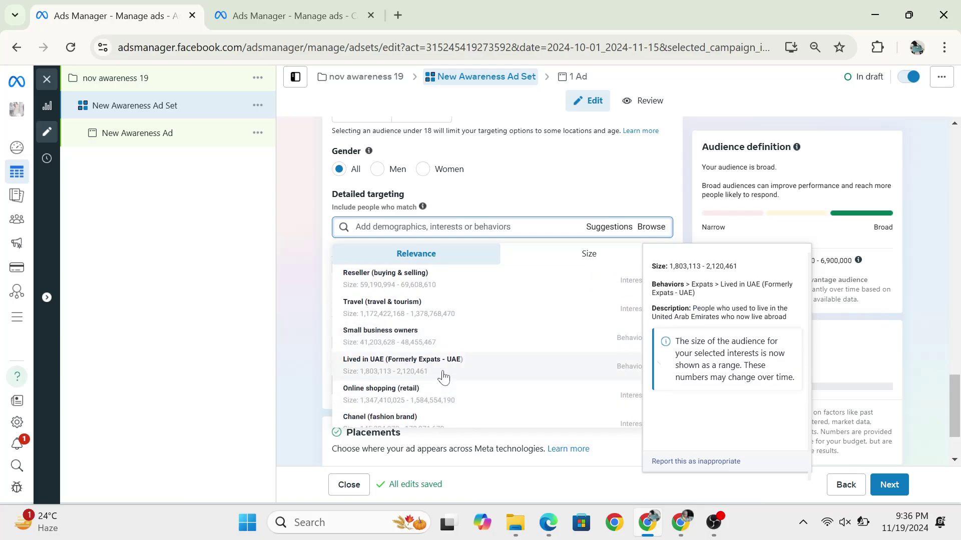
scroll(442, 391, "down", 3)
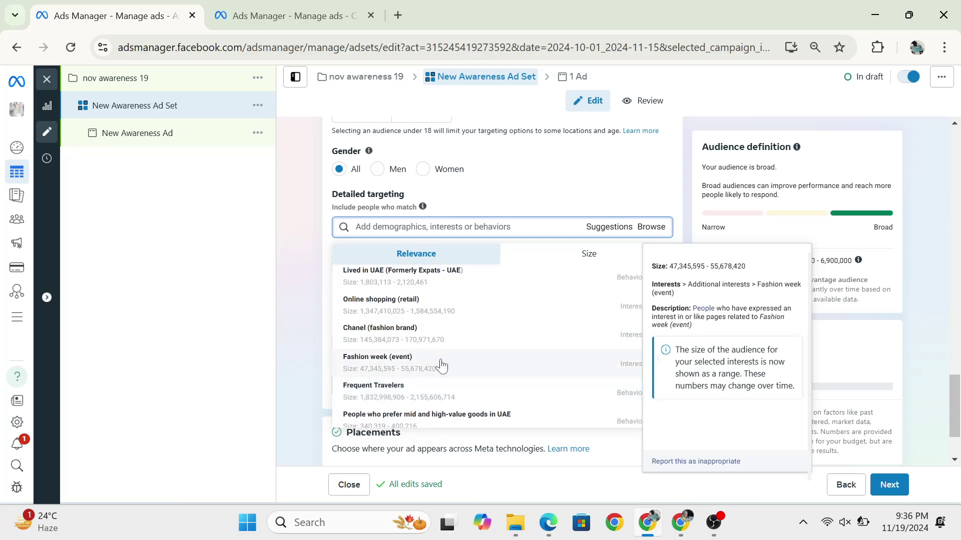
scroll(440, 366, "down", 5)
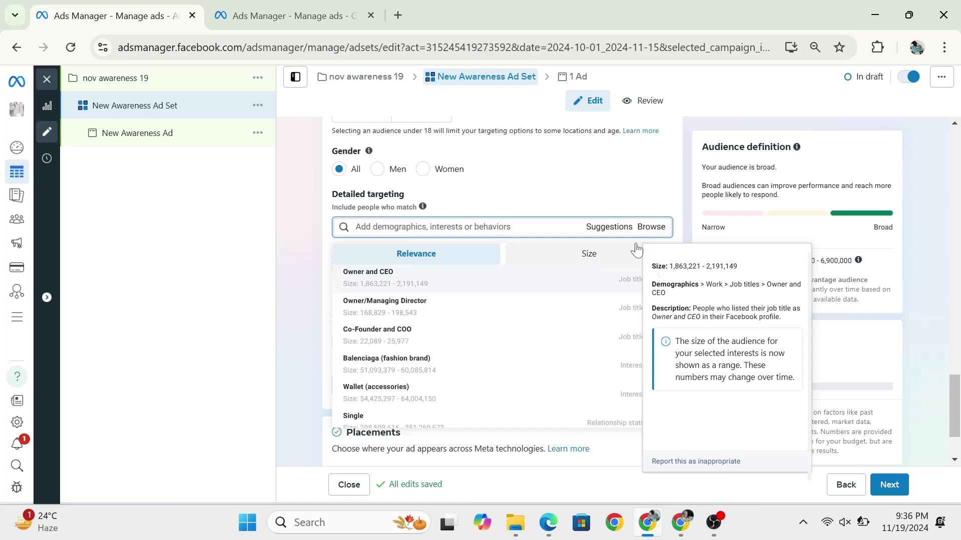
- Browse the Demographics targeting categories and examine the household income options under Financial
left_click(650, 228)
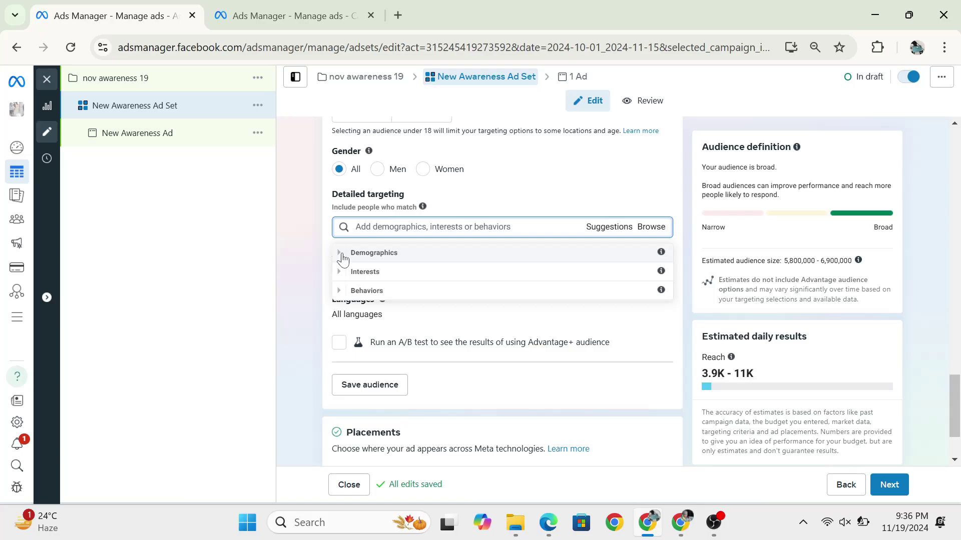
left_click(341, 255)
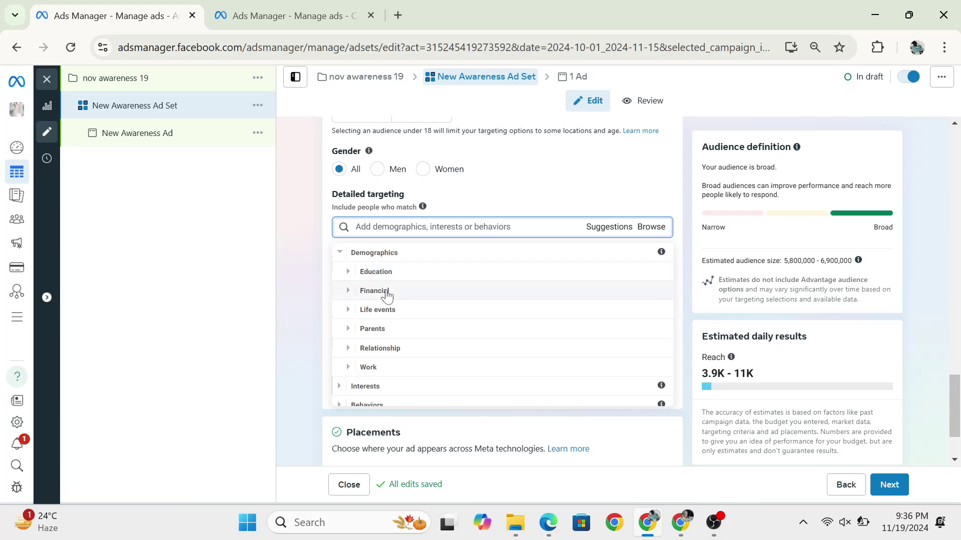
left_click(350, 292)
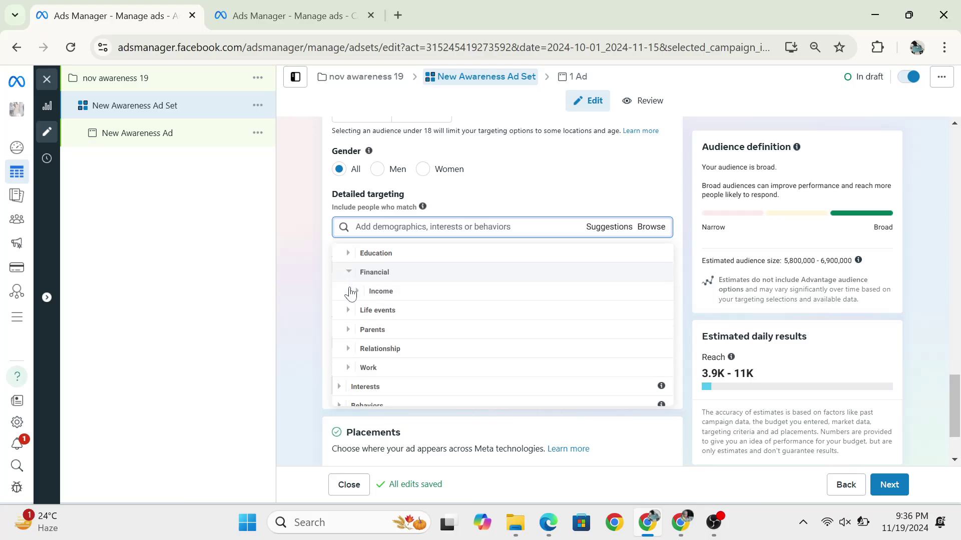
left_click(359, 283)
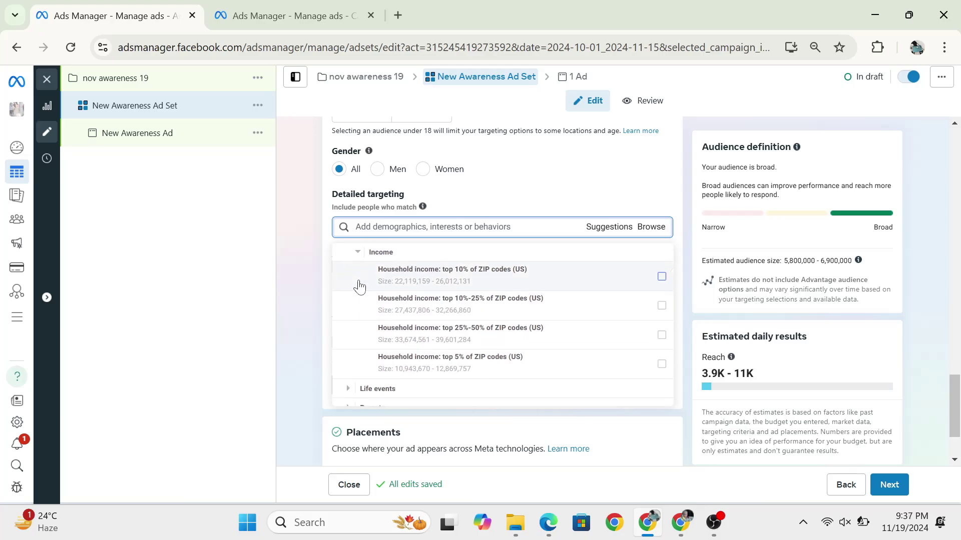
mouse_move(470, 308)
left_click(359, 257)
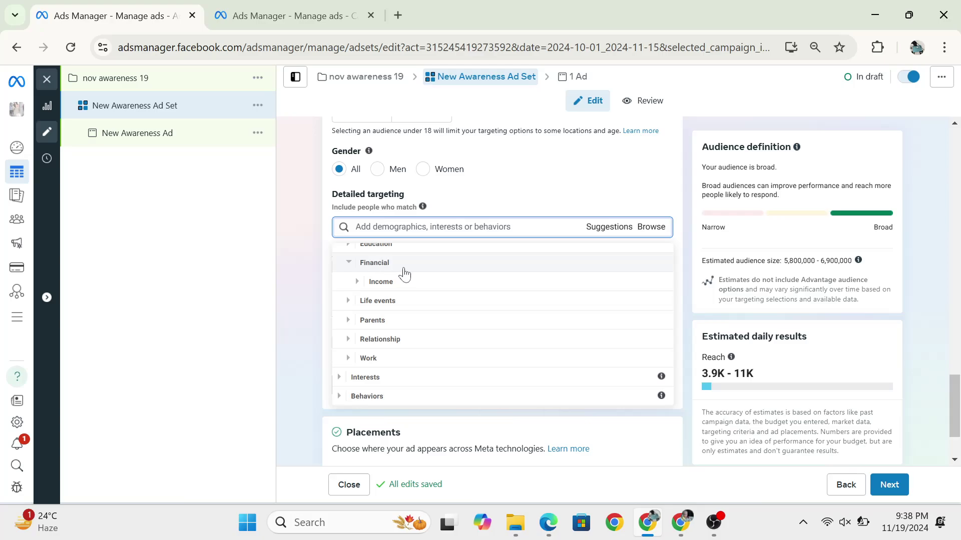
left_click(359, 284)
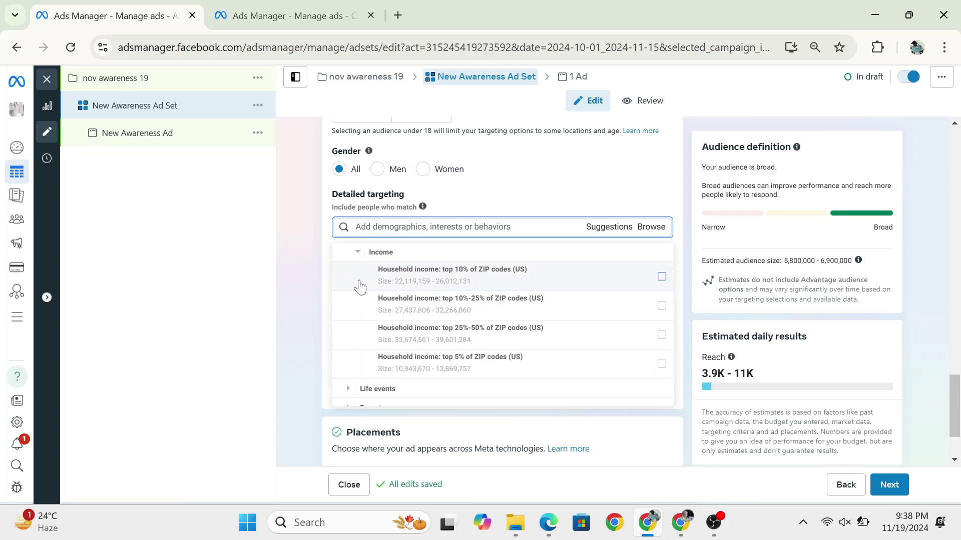
left_click(358, 255)
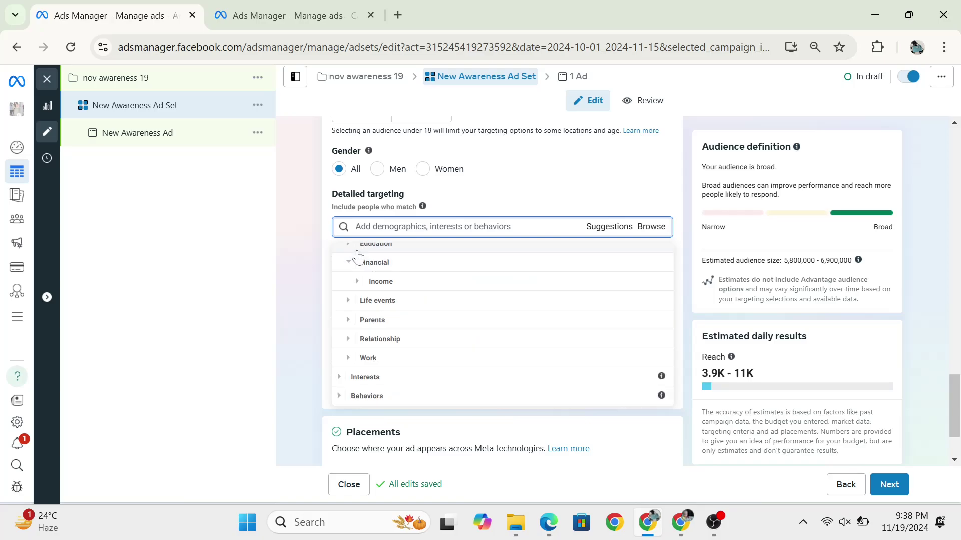
- Examine the Life events targeting options under Demographics, including Anniversary, Away from family and Away from hometown
left_click(348, 301)
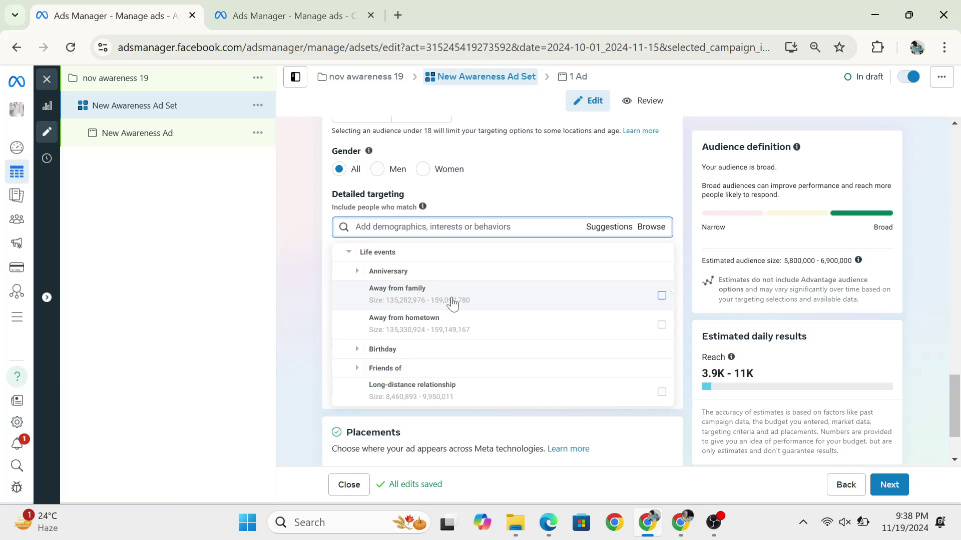
mouse_move(451, 304)
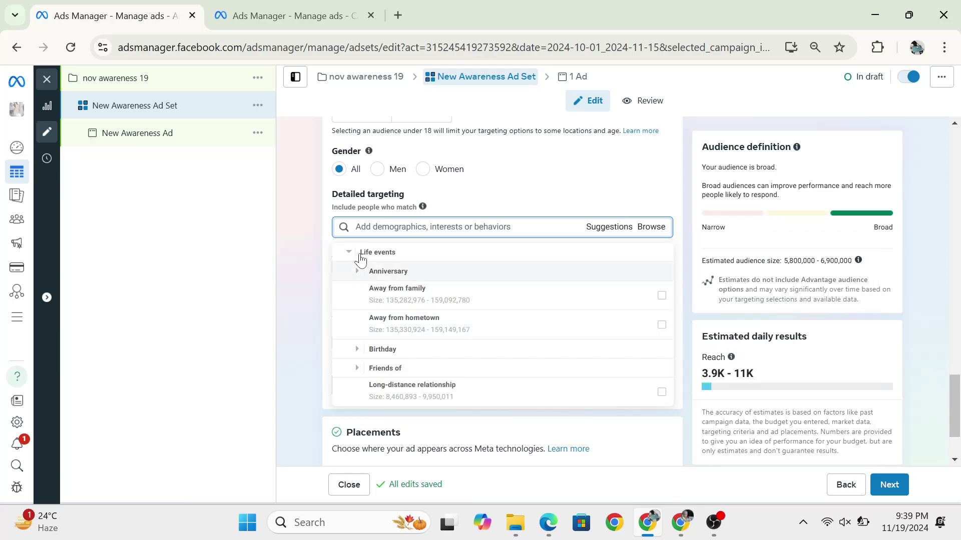
left_click(357, 272)
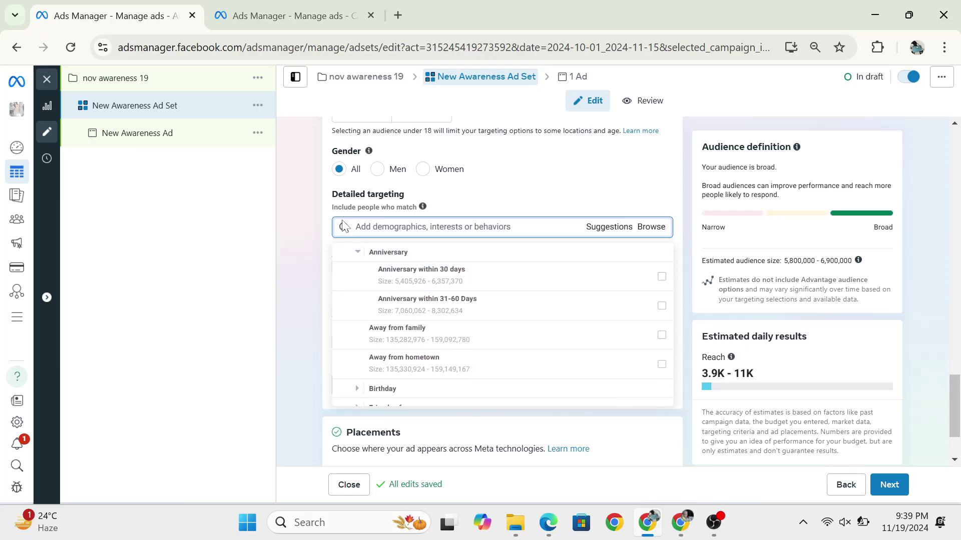
scroll(406, 318, "up", 2)
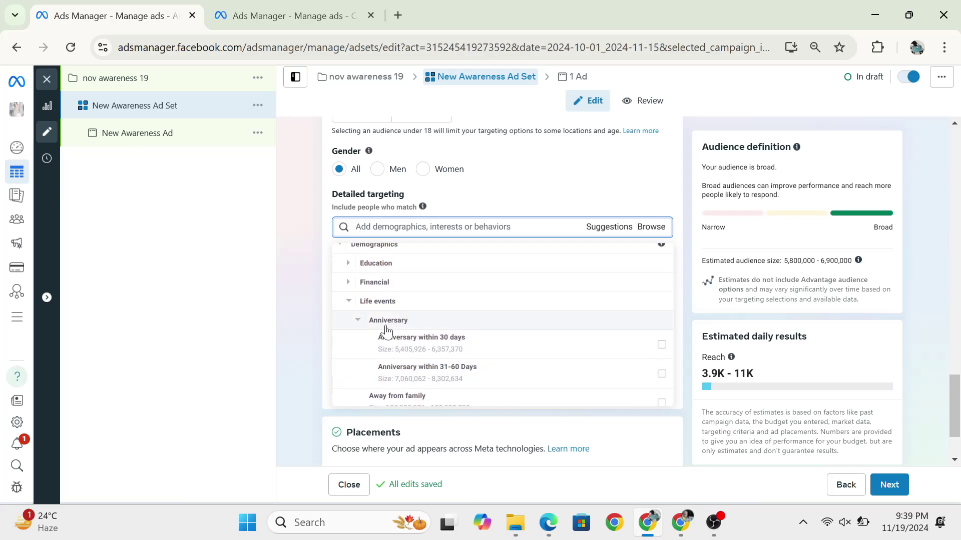
scroll(529, 340, "down", 1)
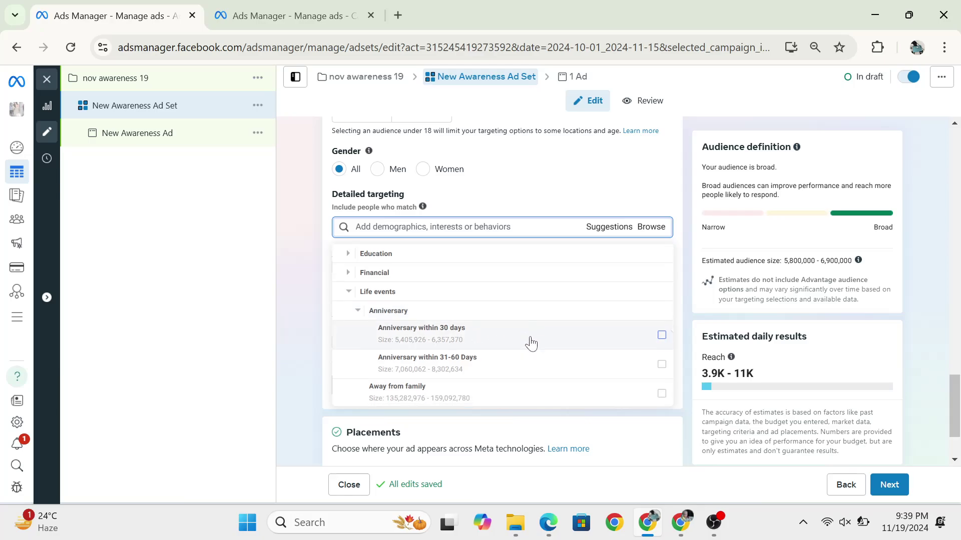
mouse_move(531, 343)
mouse_move(441, 313)
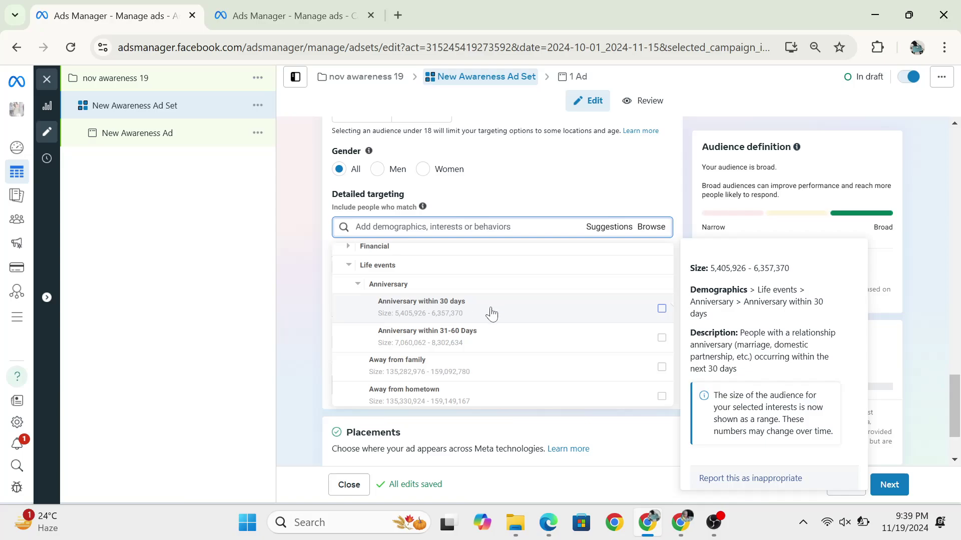
mouse_move(564, 348)
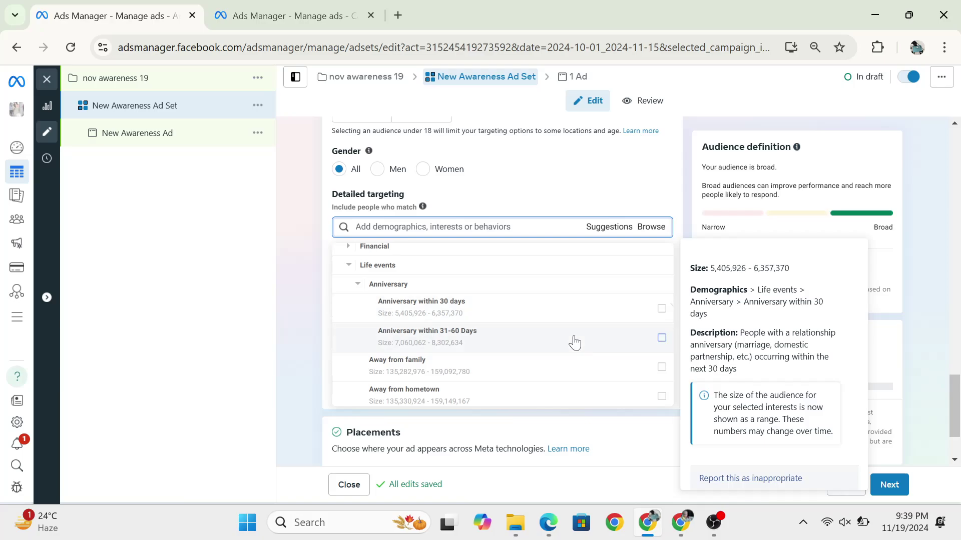
scroll(494, 344, "down", 1)
scroll(493, 344, "down", 1)
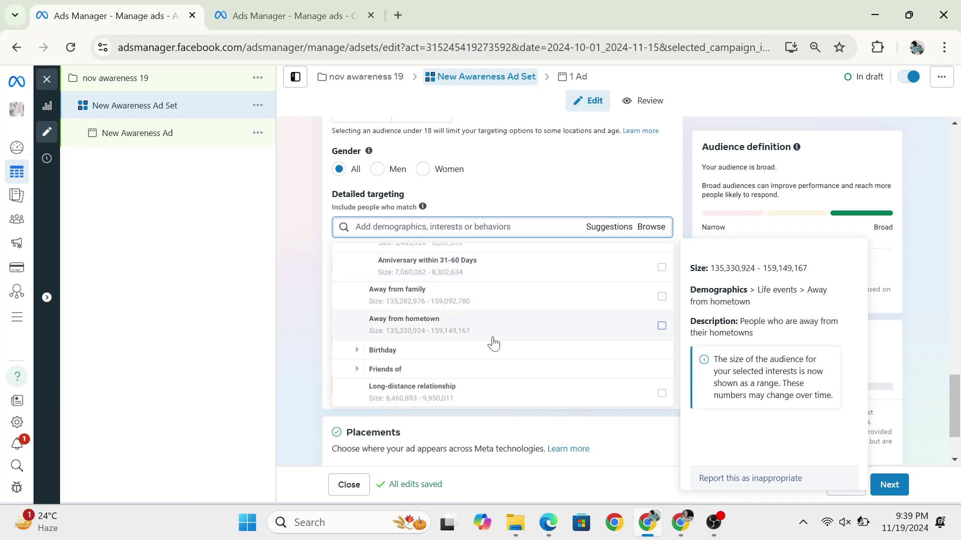
- Examine the Birthday options and the remaining relationship, job and moving options under Life events
left_click(357, 354)
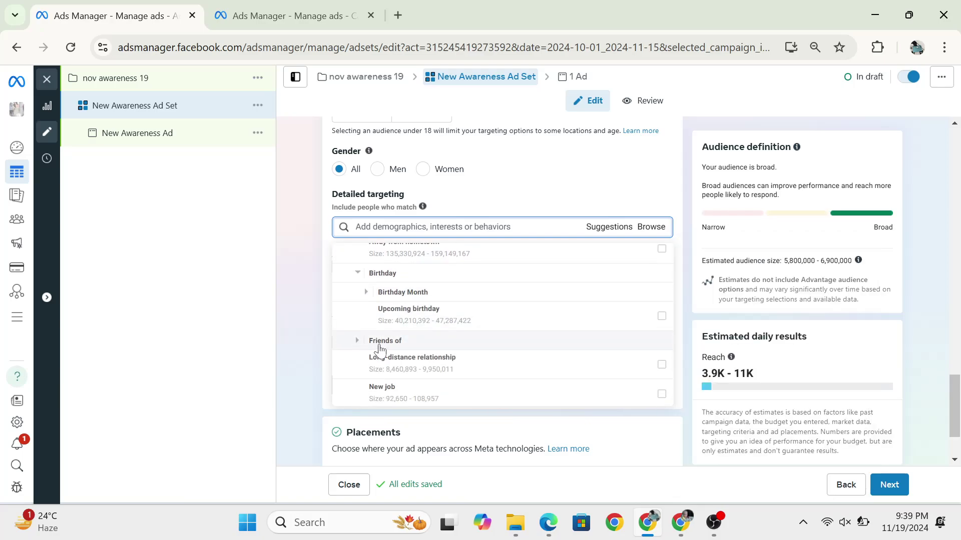
mouse_move(474, 325)
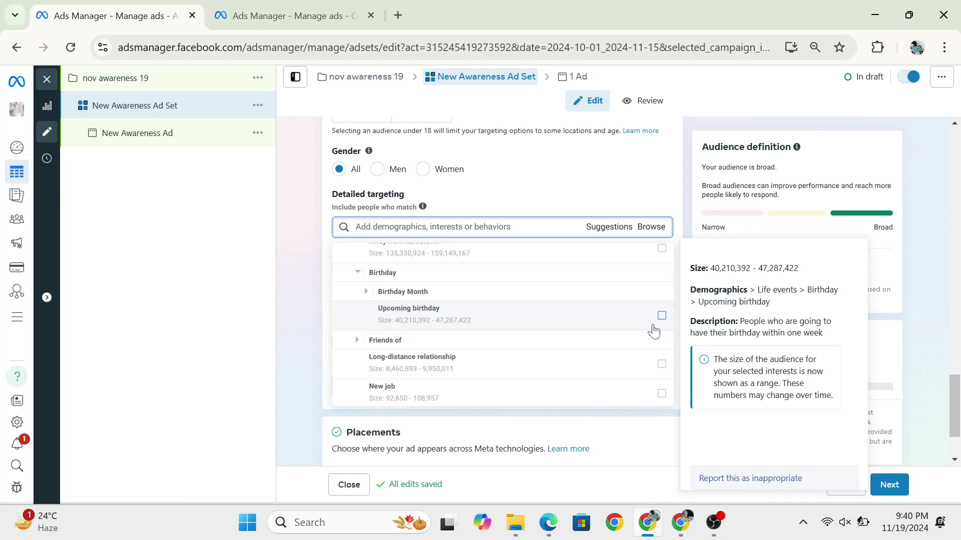
scroll(653, 332, "down", 2)
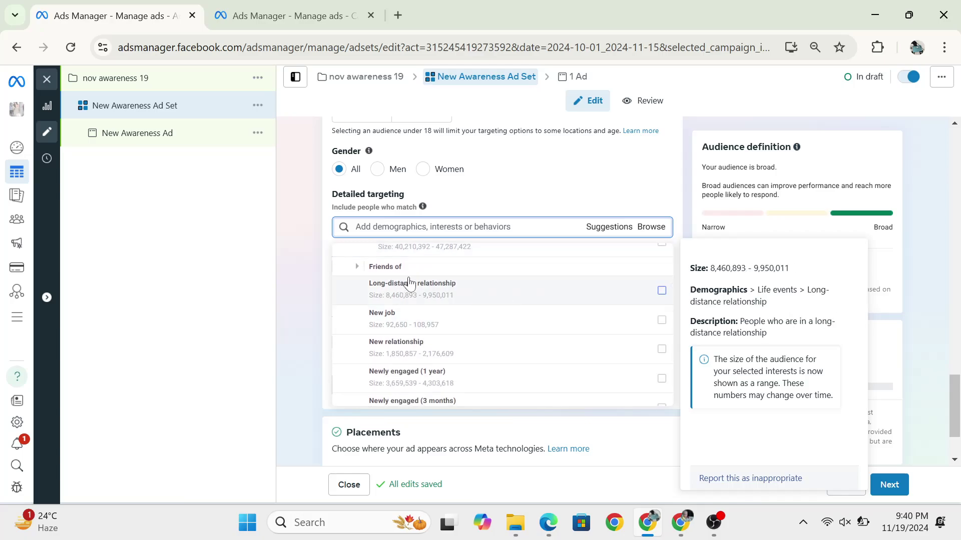
scroll(458, 336, "down", 5)
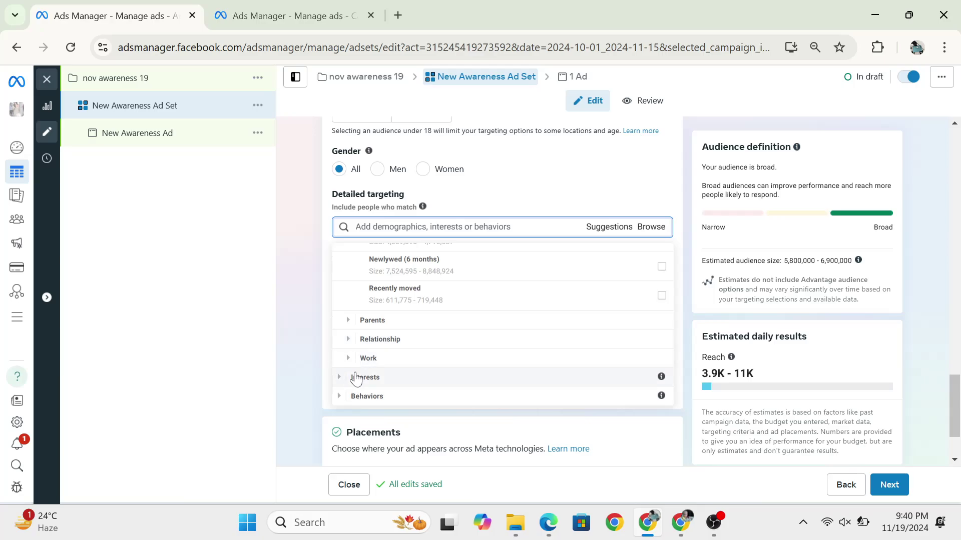
- Review the Interests targeting categories and the Consumer Classification countries under Behaviors
left_click(341, 383)
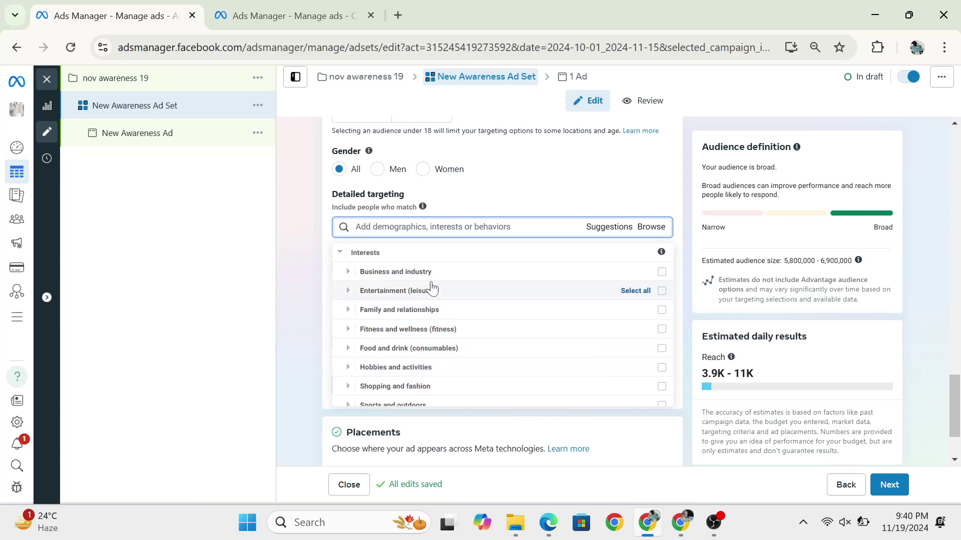
scroll(446, 357, "down", 1)
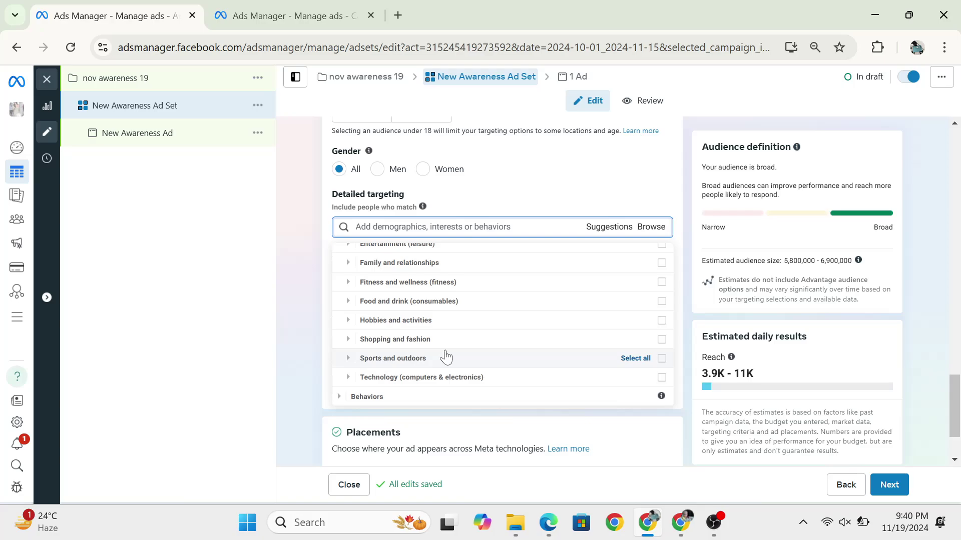
left_click(339, 400)
scroll(430, 350, "down", 1)
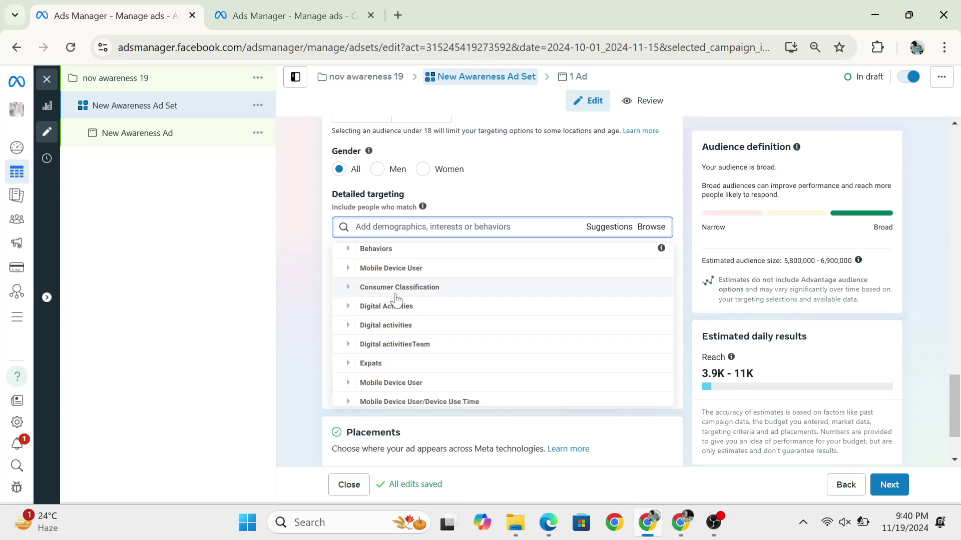
left_click(346, 287)
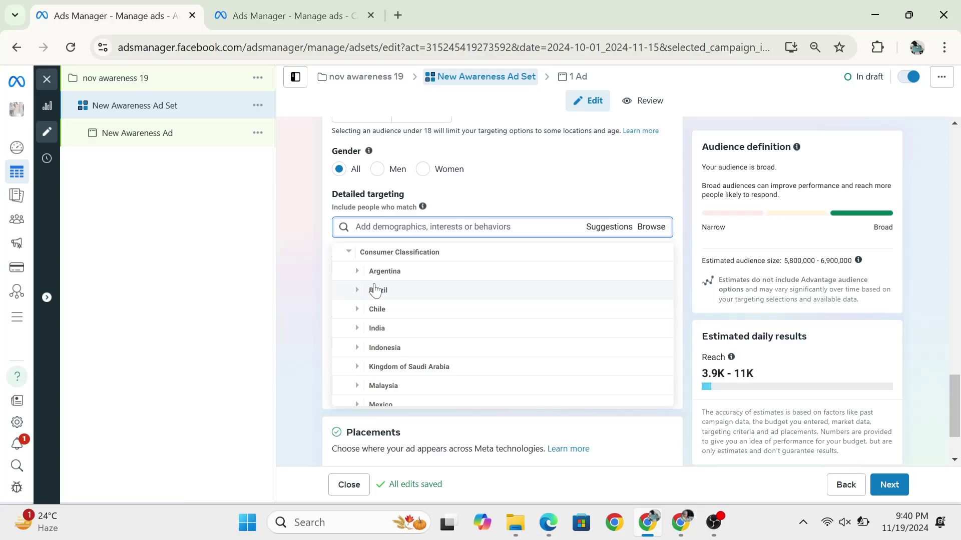
scroll(384, 293, "up", 2)
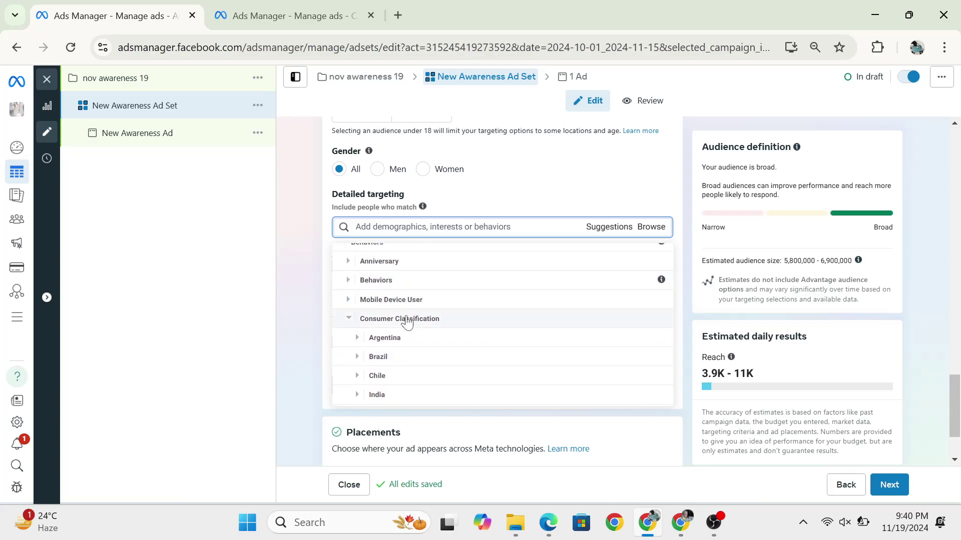
- Examine the Behaviors options for mobile device users by operating system and for travel, including Frequent Travelers and Frequent international travelers
left_click(348, 301)
left_click(357, 272)
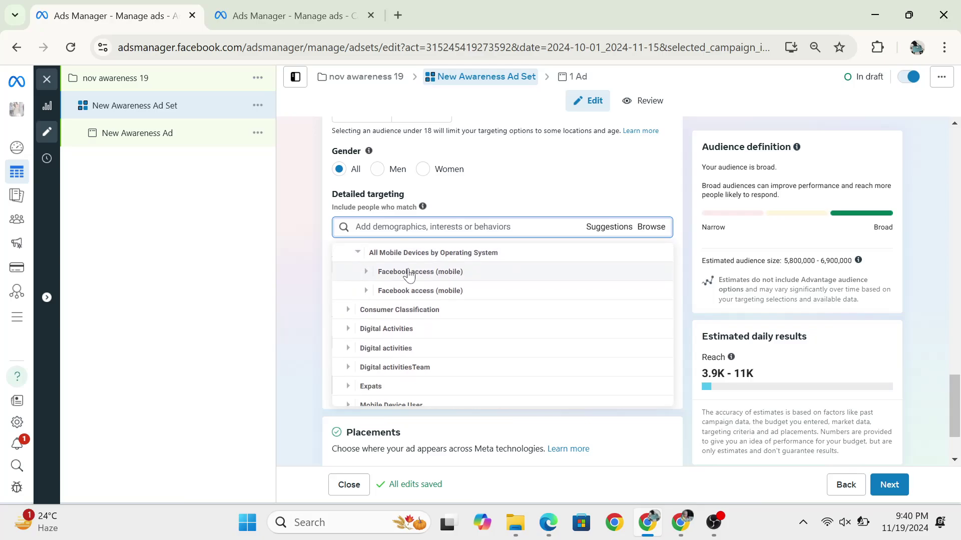
left_click(370, 278)
scroll(467, 374, "down", 3)
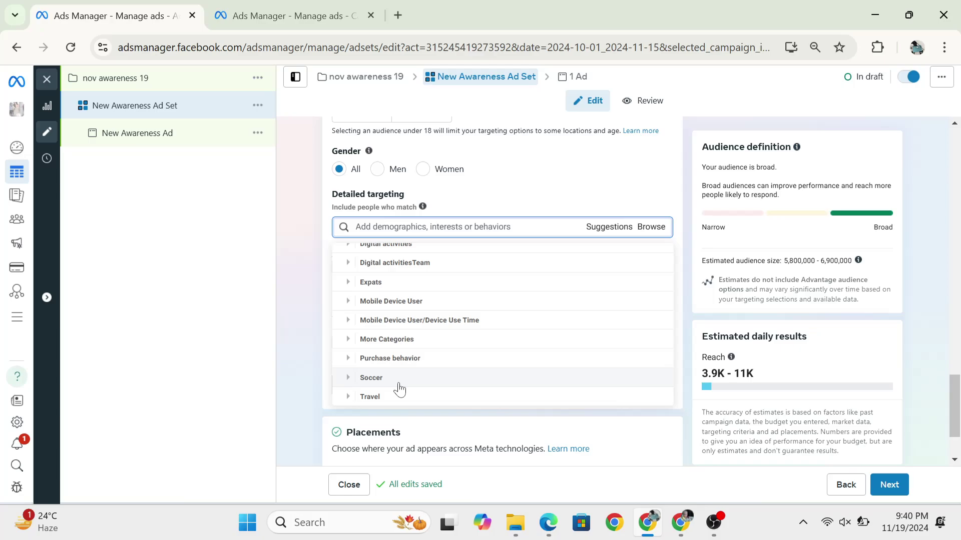
left_click(345, 402)
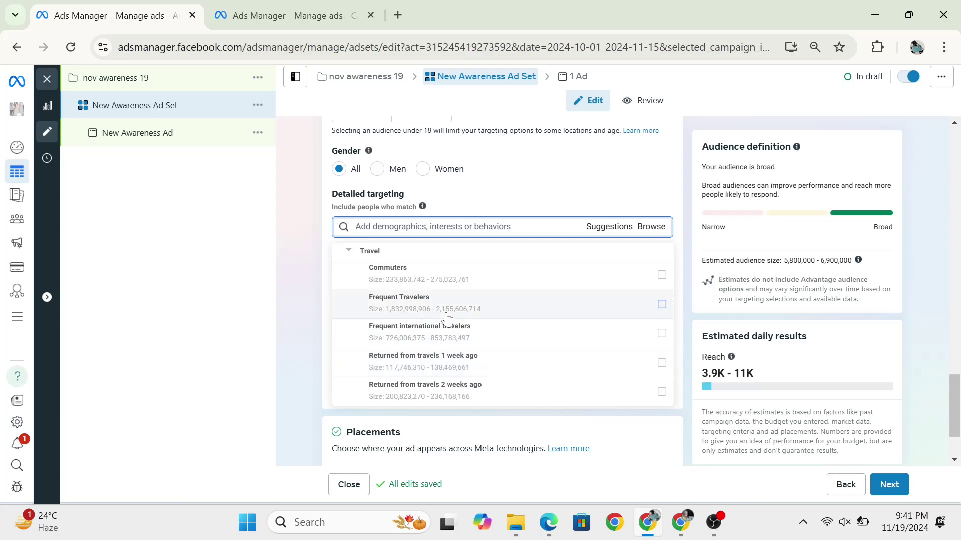
mouse_move(446, 319)
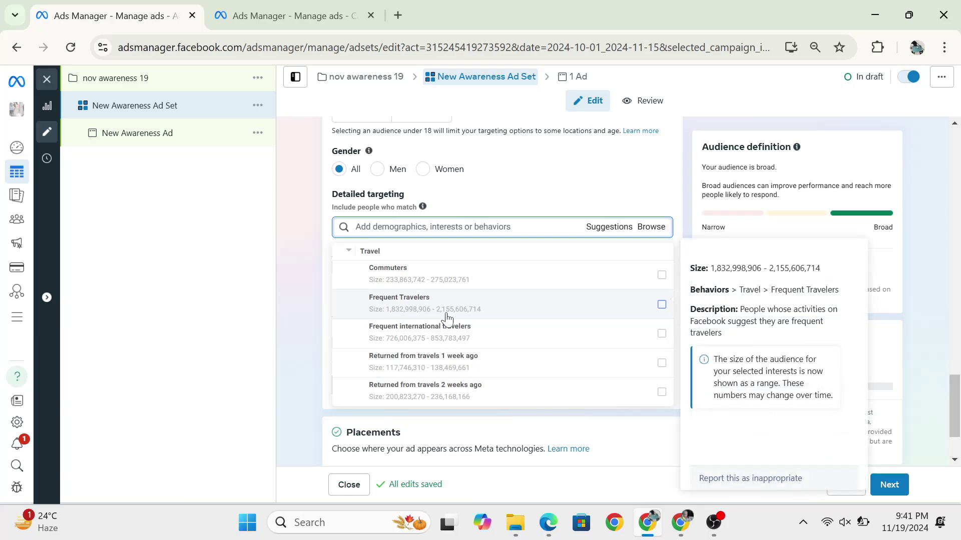
mouse_move(444, 344)
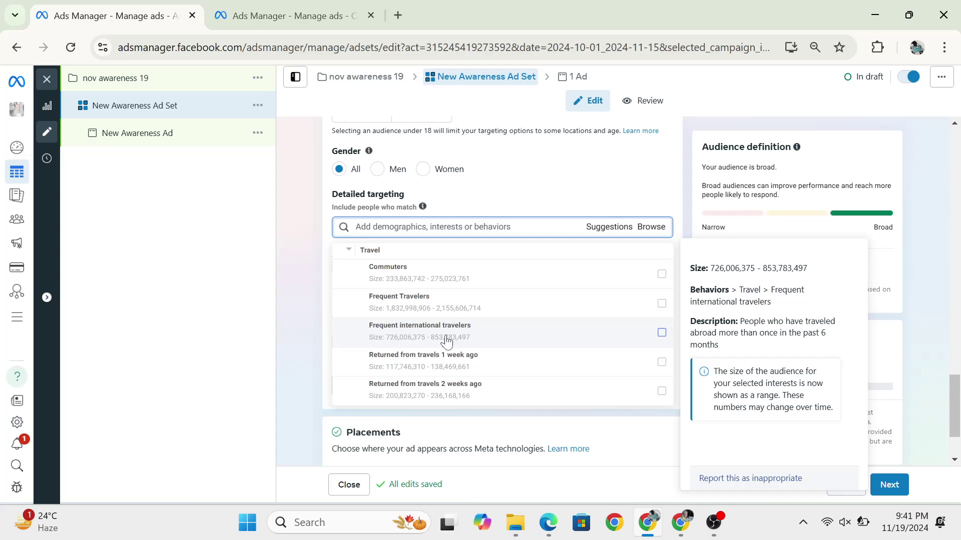
scroll(446, 341, "up", 2)
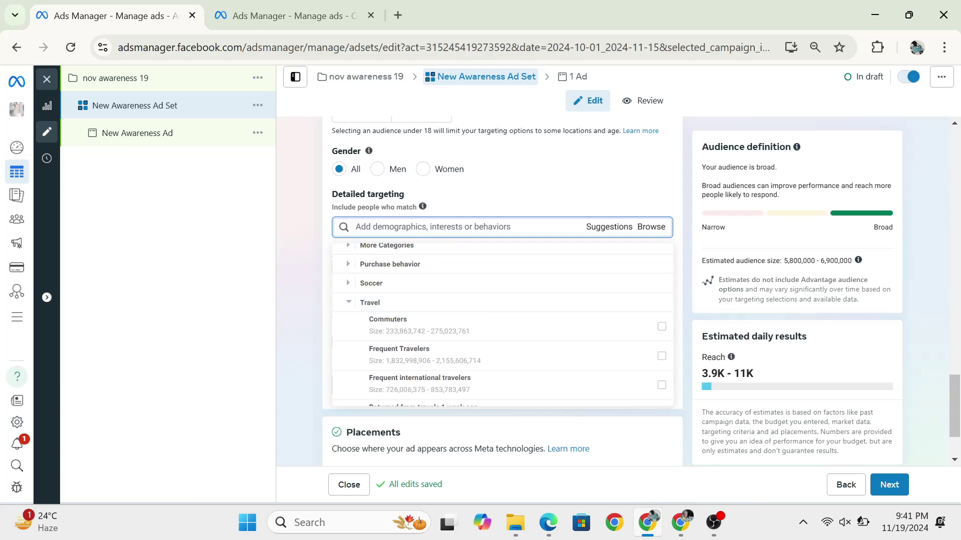
left_click(356, 227)
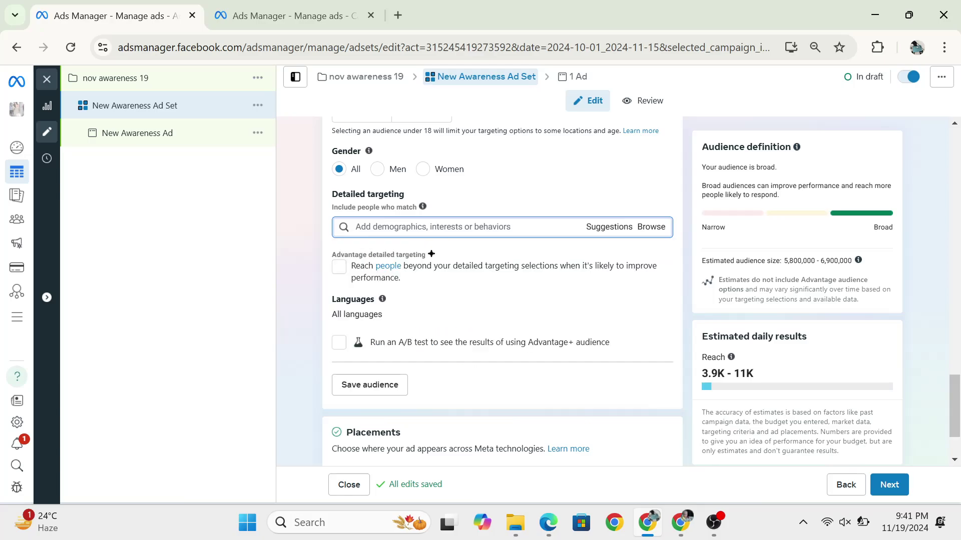
type("ermes")
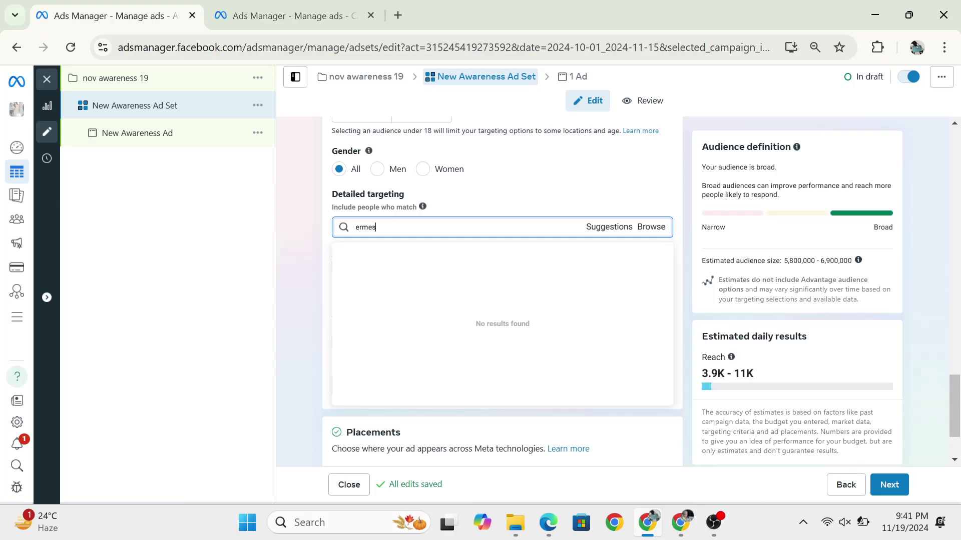
key("BackSpace")
key("BackSpace")
key("BackSpace")
key("BackSpace")
key("BackSpace")
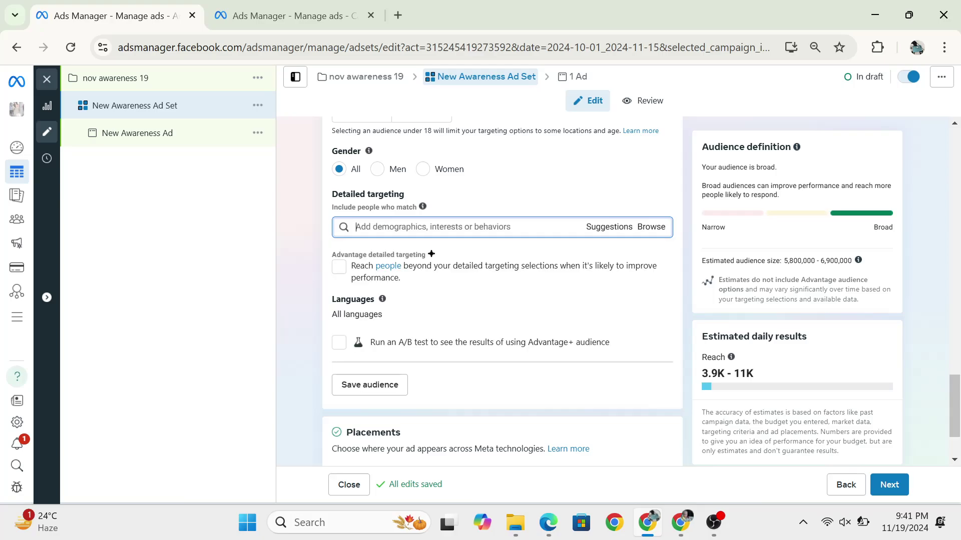
- Search detailed targeting for "hermes" and add the Hermès (apparel) interest to the audience
type("hermes")
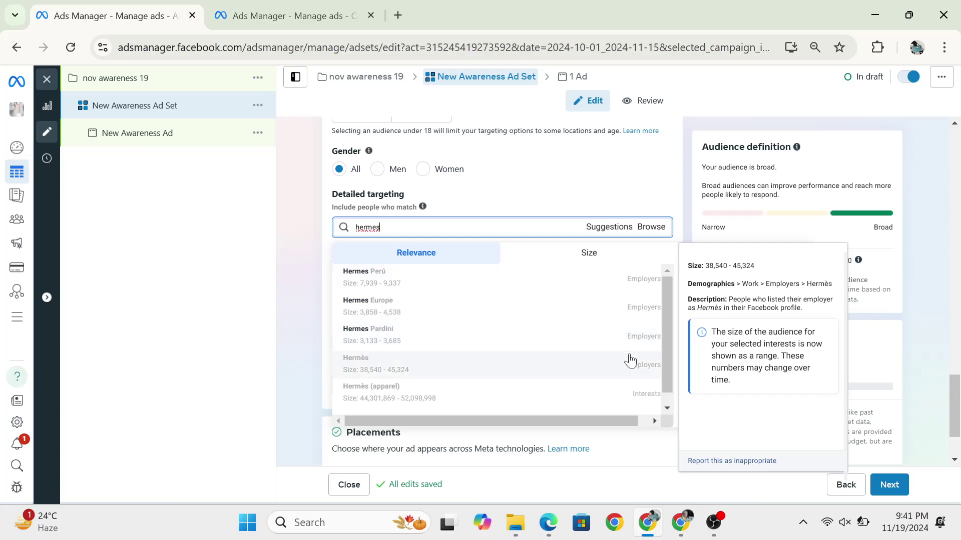
scroll(630, 361, "down", 1)
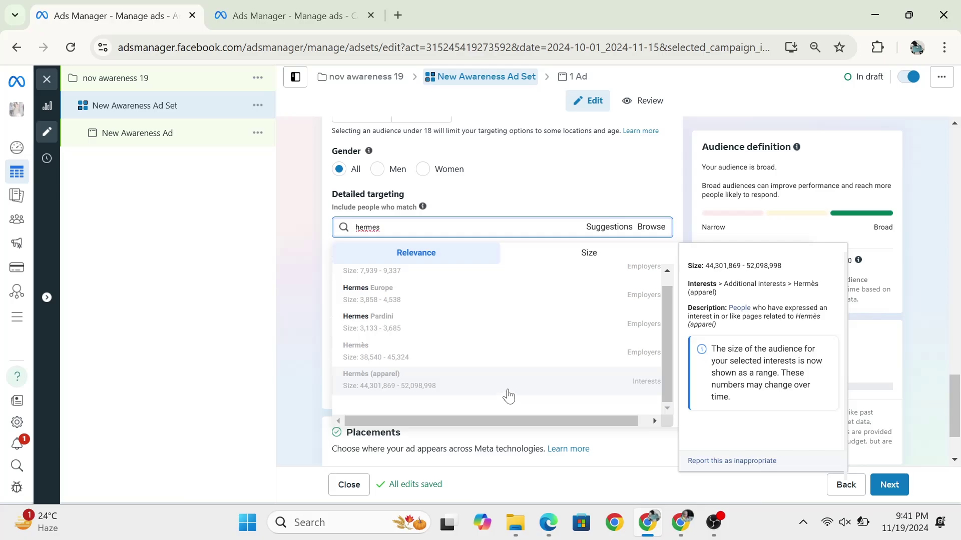
left_click(587, 385)
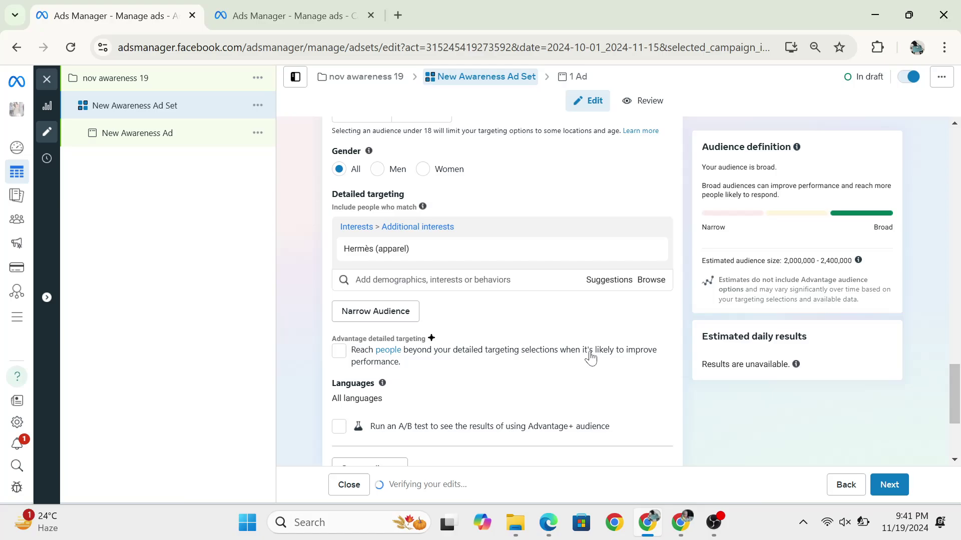
- Add the suggested fashion brand interests Balenciaga, Gucci, Louis Vuitton and Chanel, and look through the further suggestions
left_click(607, 279)
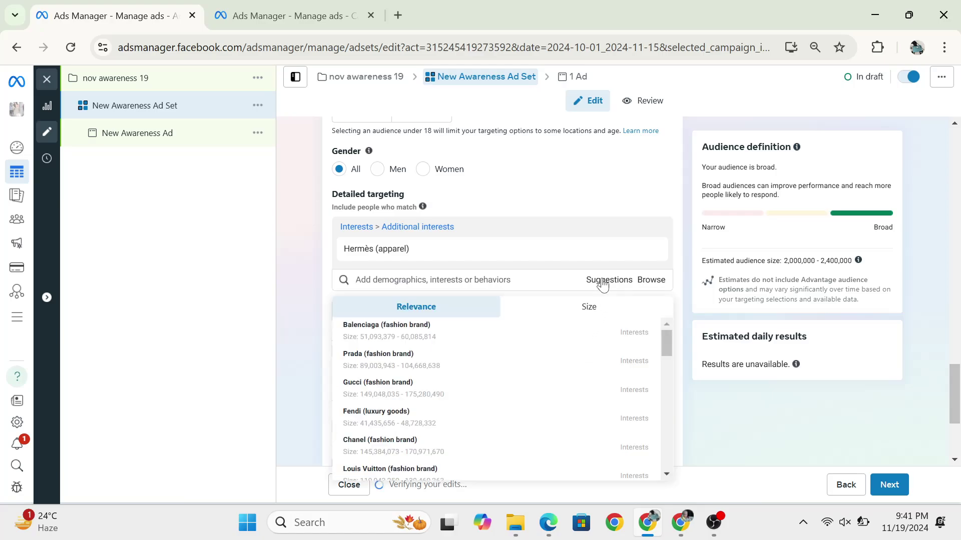
left_click(439, 345)
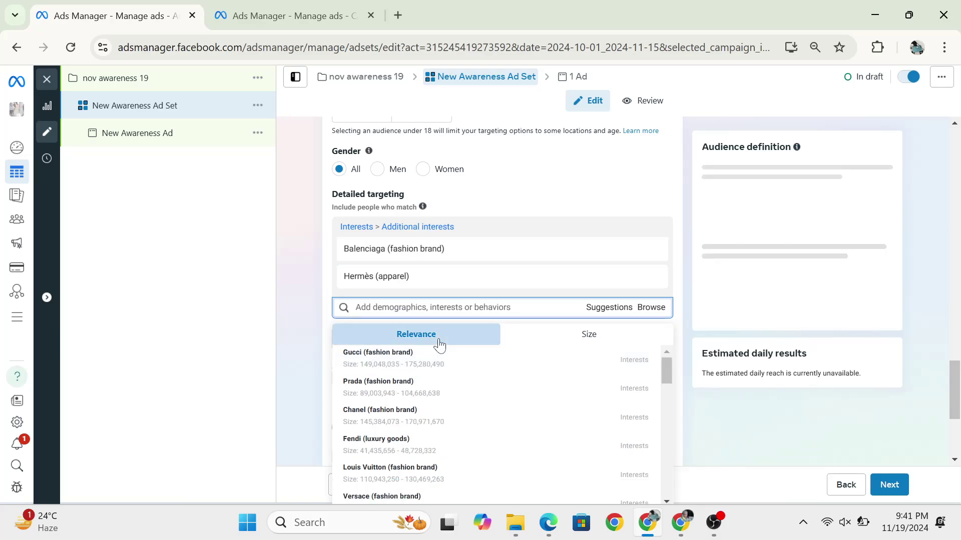
left_click(428, 376)
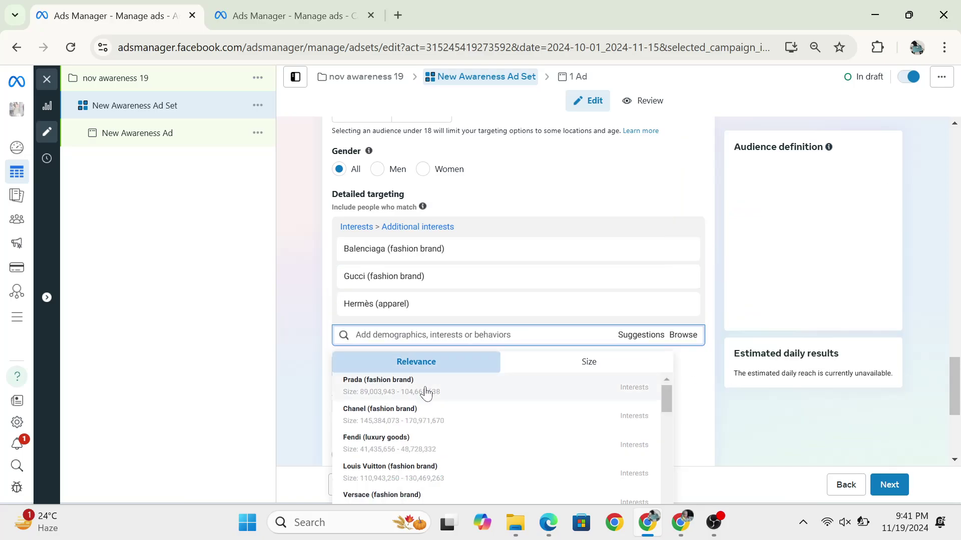
left_click(414, 422)
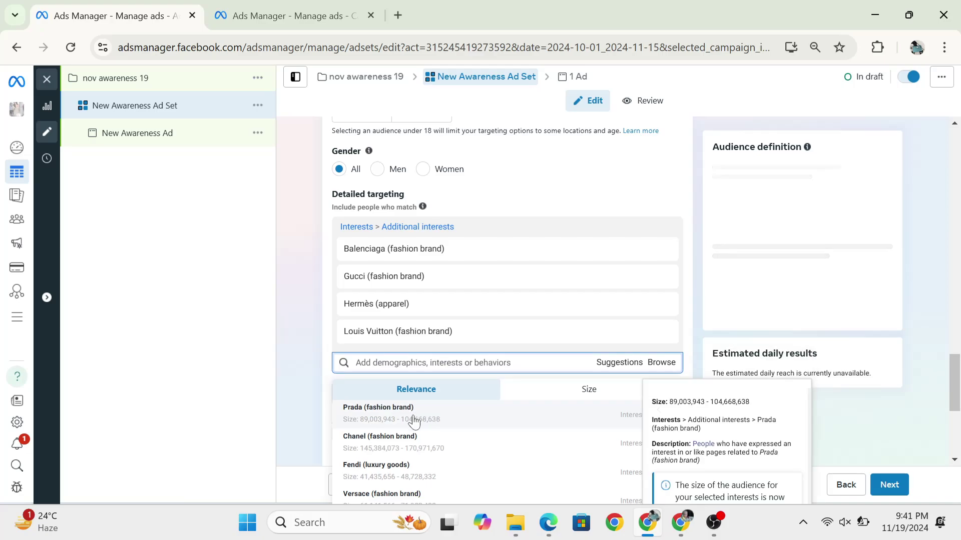
left_click(434, 450)
scroll(497, 407, "down", 4)
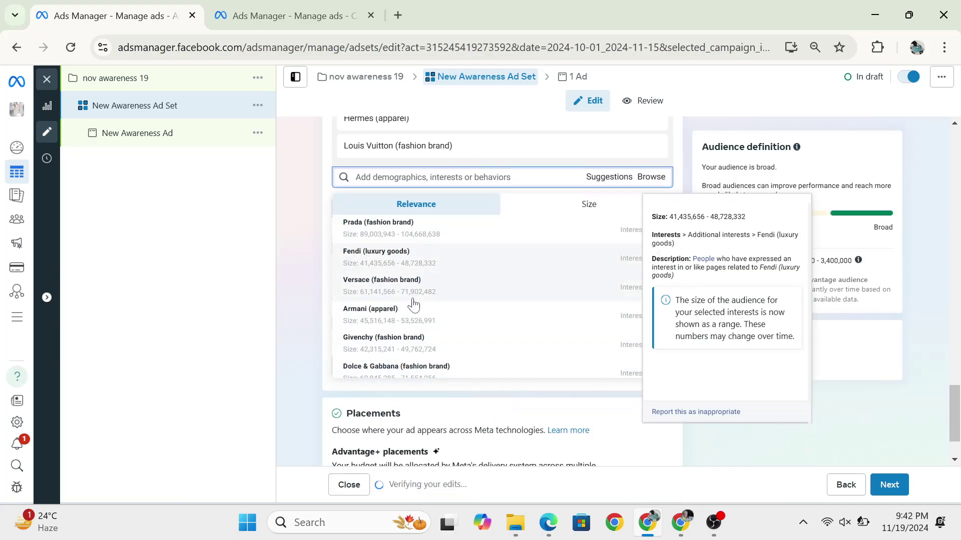
scroll(413, 304, "down", 3)
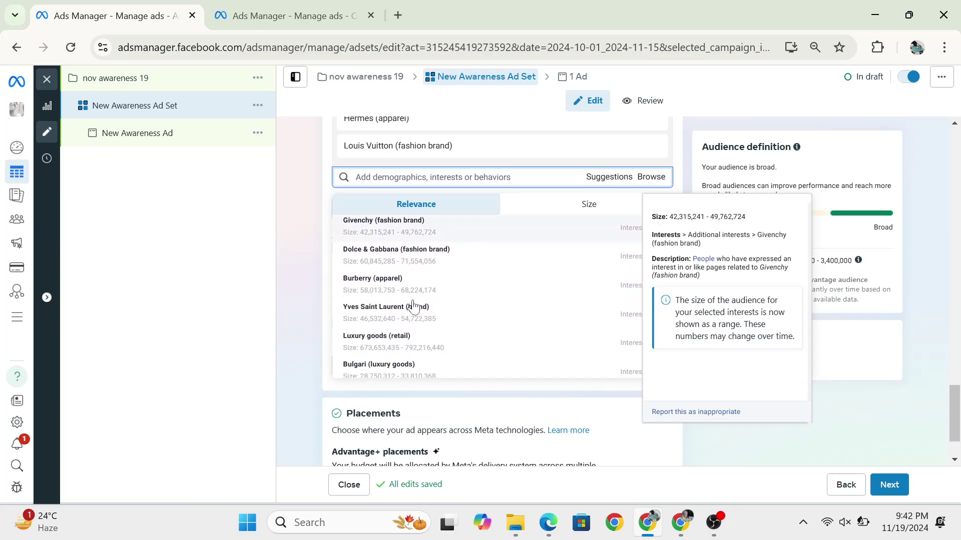
- Look through the remaining interest suggestions, close the list and check the A/B test option for Advantage+ audience
scroll(413, 305, "down", 3)
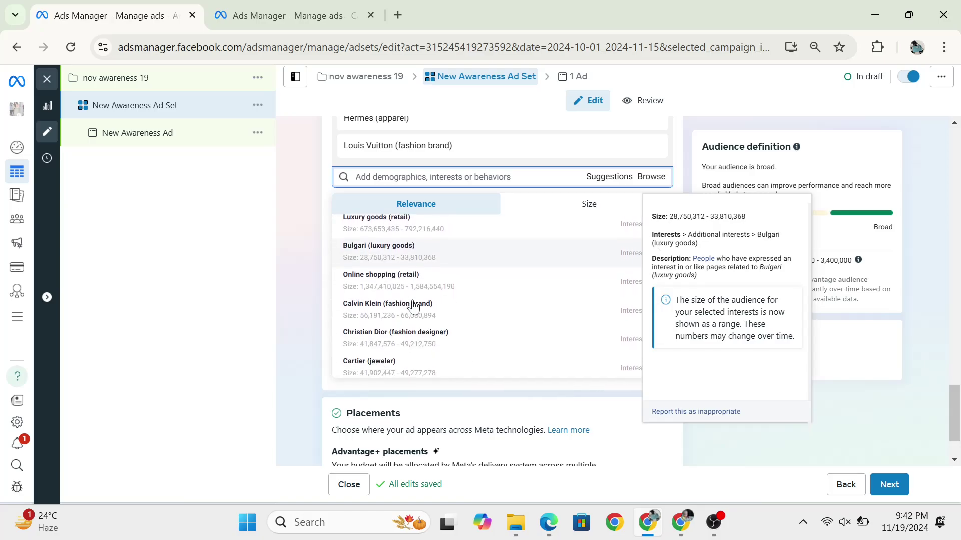
scroll(413, 305, "down", 1)
left_click(287, 310)
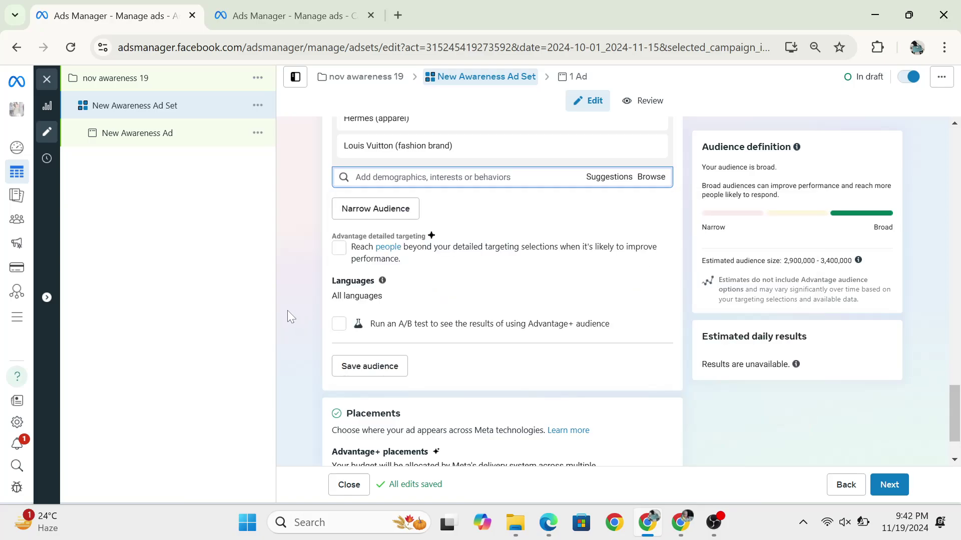
scroll(287, 310, "down", 1)
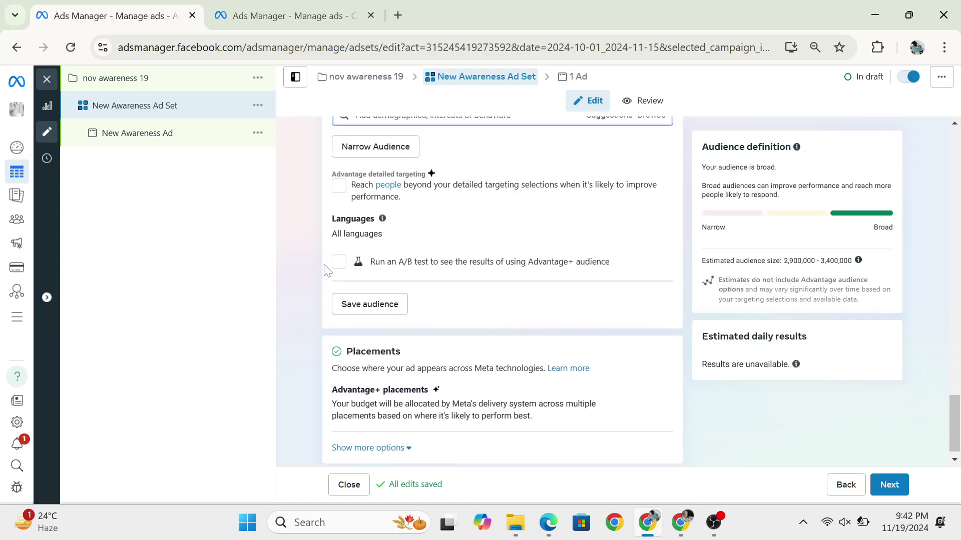
scroll(340, 266, "down", 1)
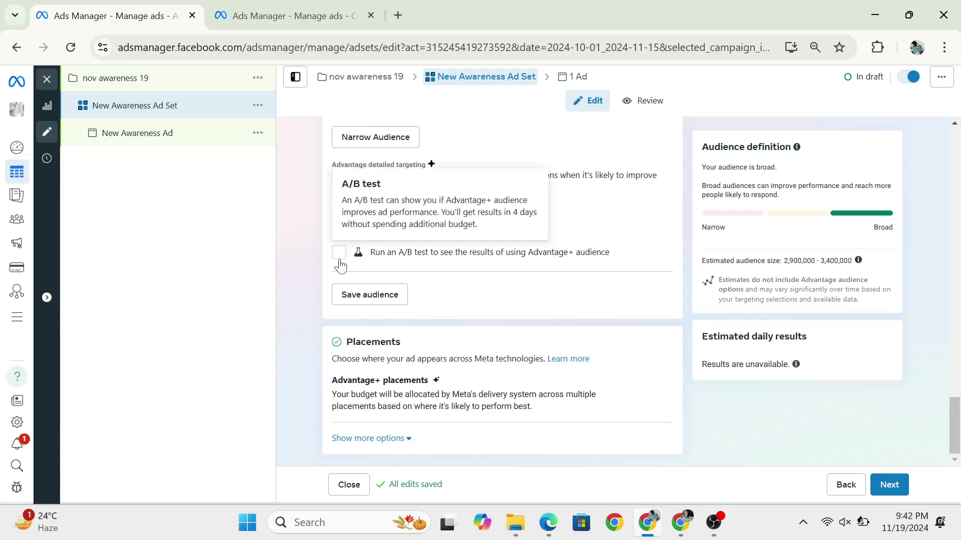
- Switch the ad set from Advantage+ placements to manual placements and review the available devices and platforms
left_click(646, 387)
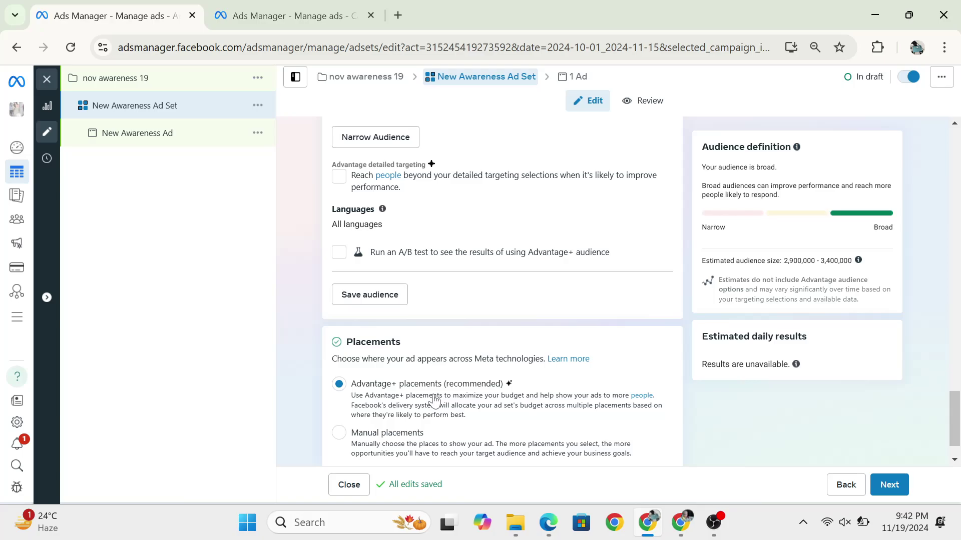
left_click(341, 434)
scroll(449, 402, "down", 3)
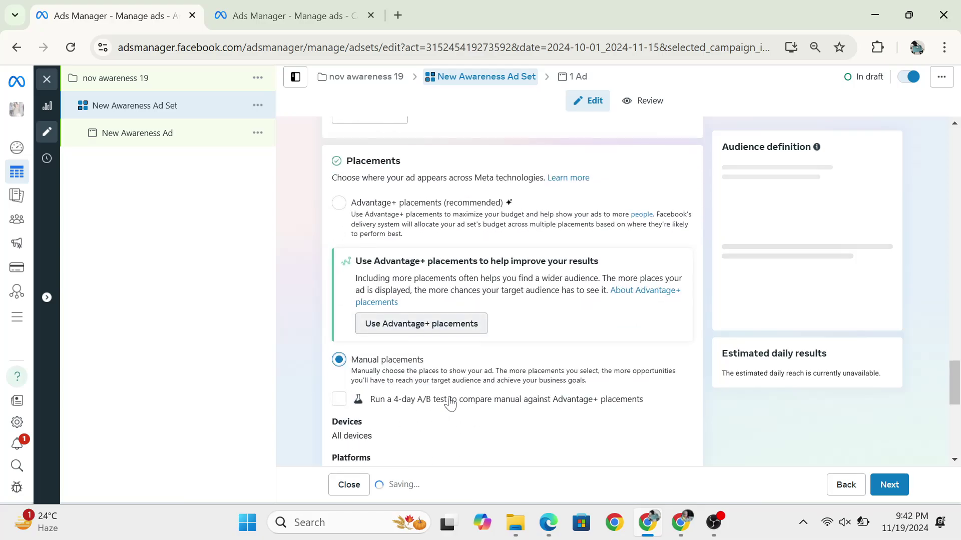
scroll(529, 426, "down", 1)
scroll(529, 425, "down", 4)
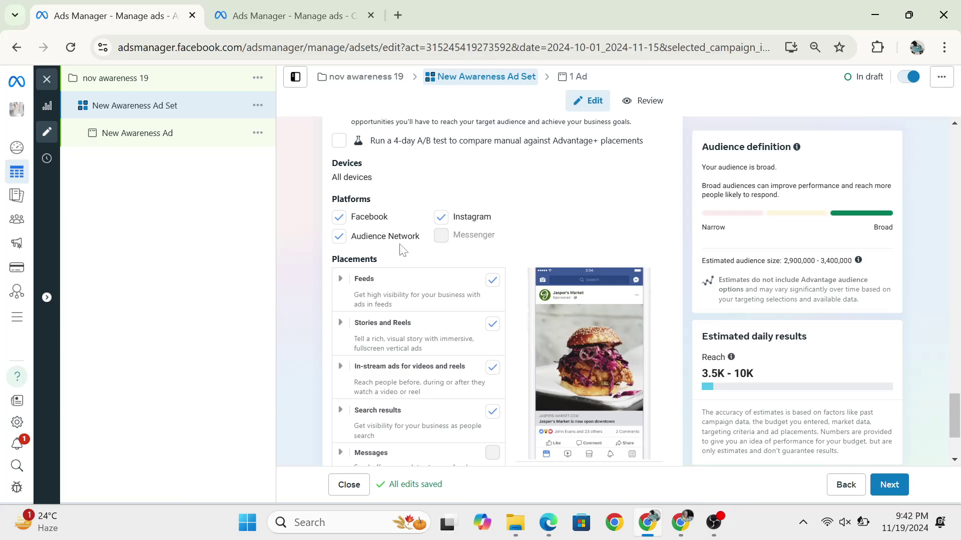
- Expand the Feeds placements and review them along with the other placement groups, from Stories and Reels to Apps and sites
left_click(341, 281)
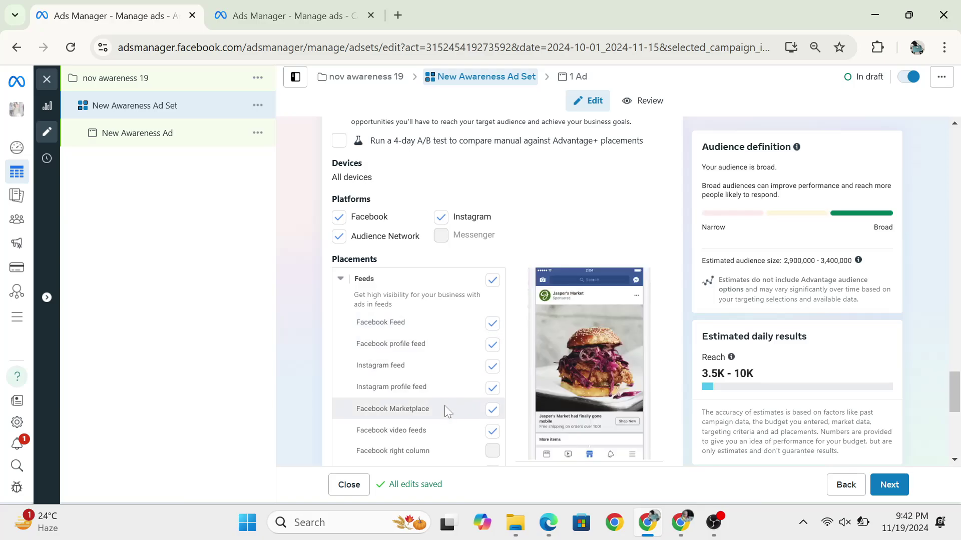
scroll(444, 405, "down", 5)
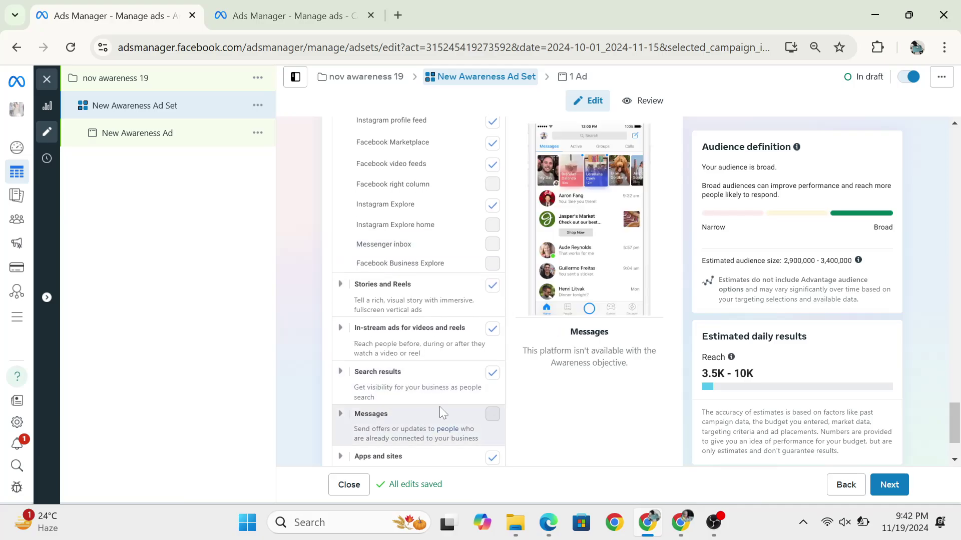
scroll(440, 408, "down", 2)
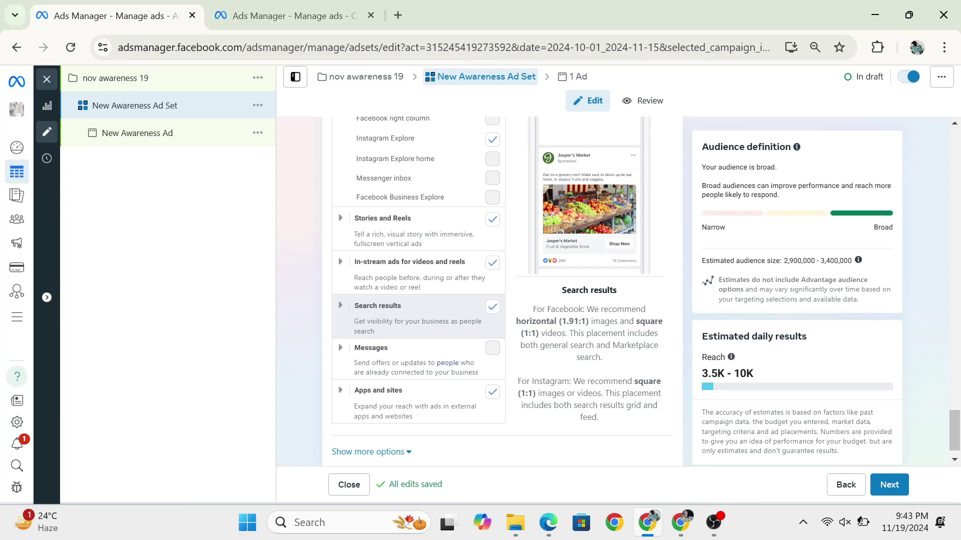
scroll(380, 290, "up", 1)
scroll(407, 293, "up", 8)
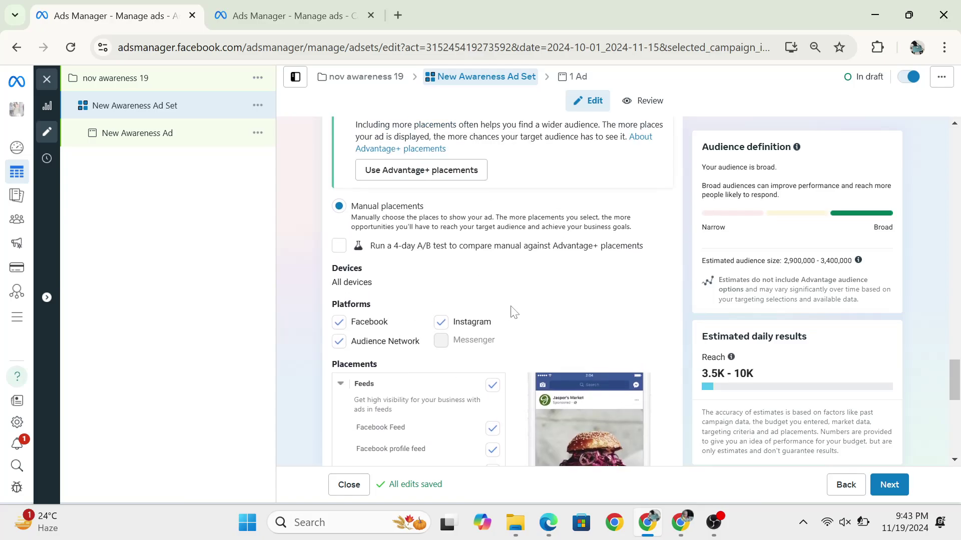
- Remove Audience Network and Facebook from the platforms so that only Instagram is used, and check the selected placements
left_click(339, 340)
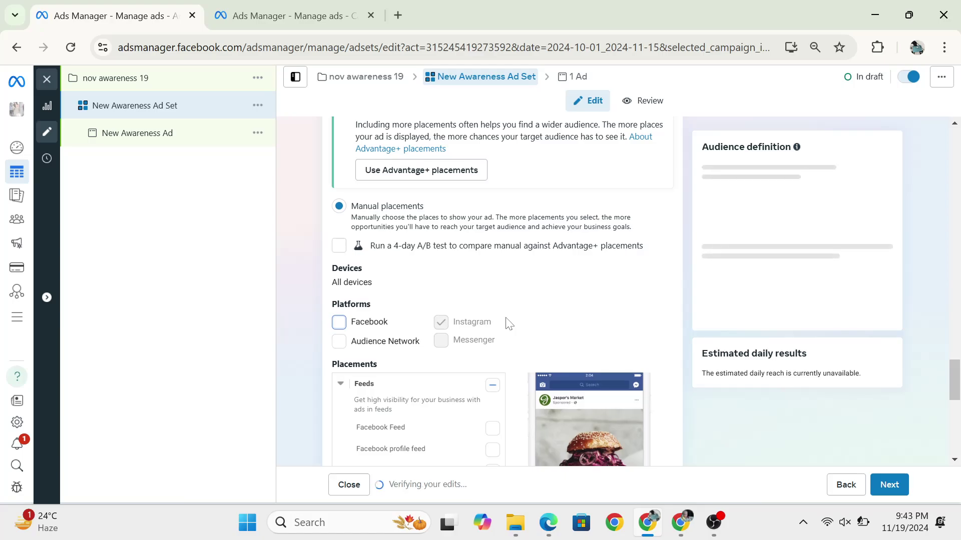
scroll(506, 323, "down", 4)
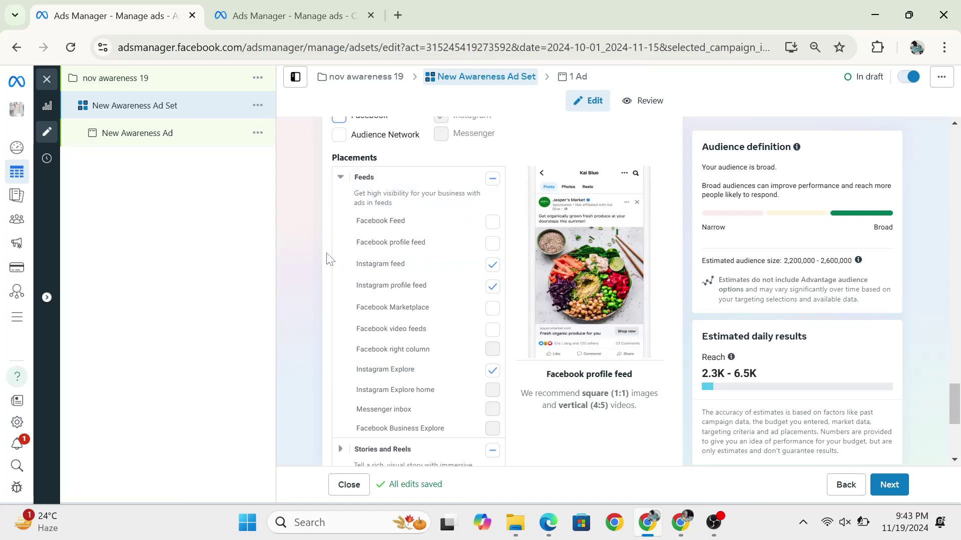
scroll(313, 254, "up", 3)
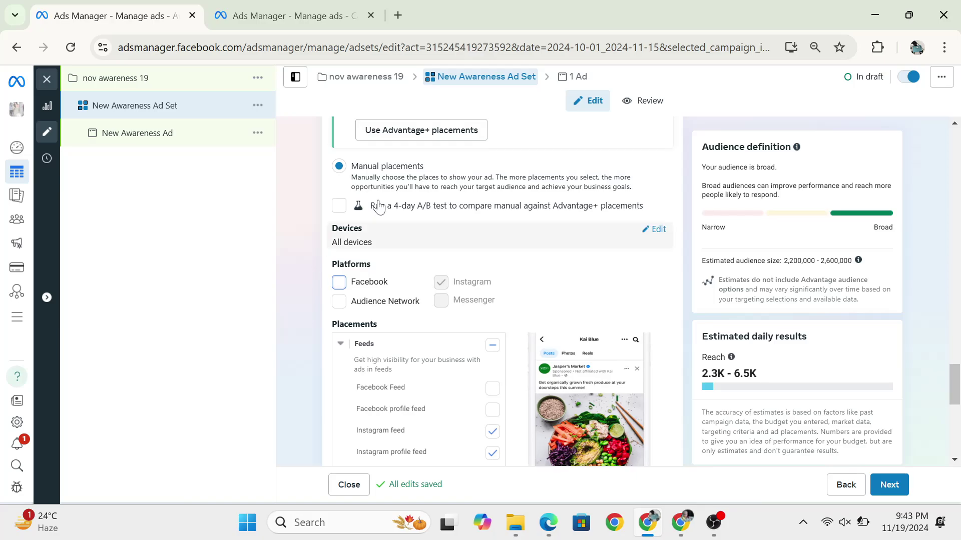
scroll(441, 224, "down", 5)
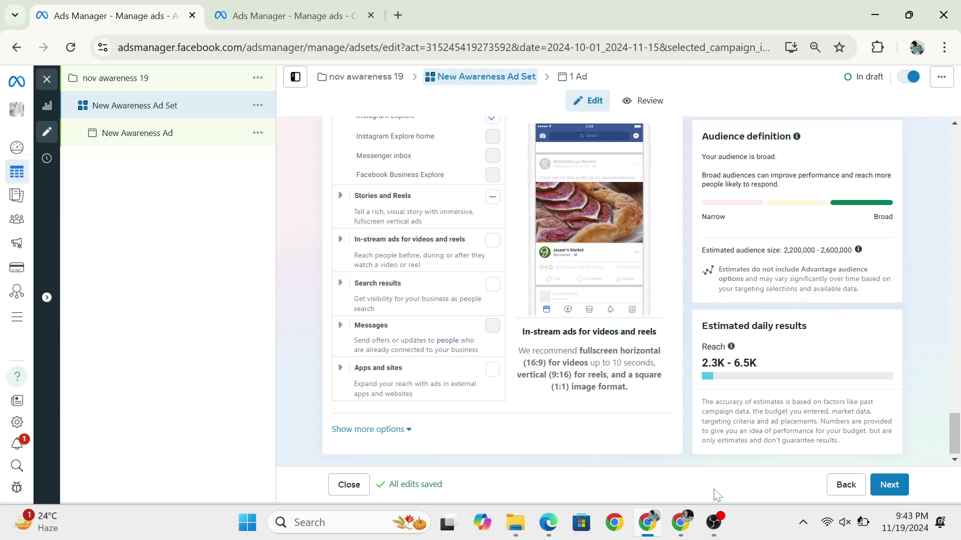
- Review the whole ad set, including detailed targeting, performance goal, dynamic creative, budget and schedule, location, age and gender
scroll(480, 248, "up", 10)
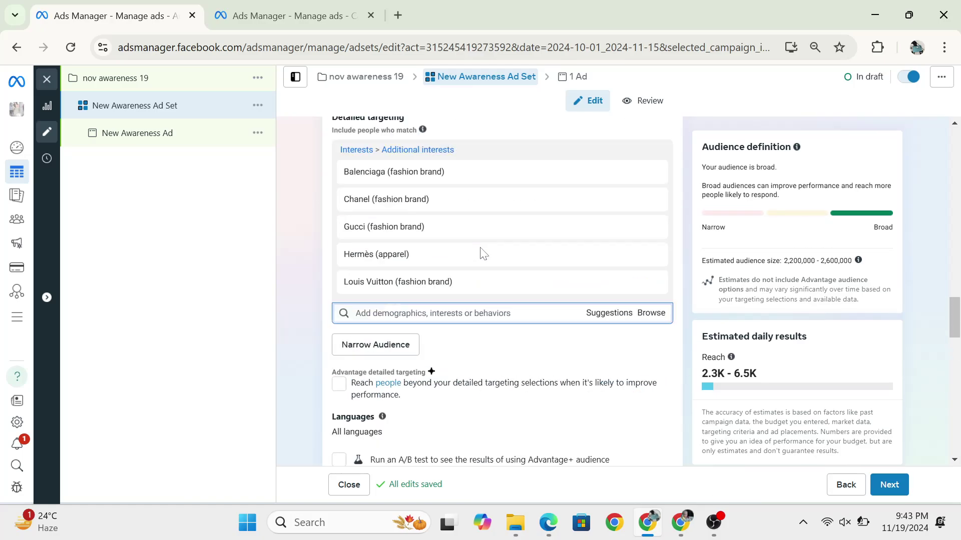
scroll(482, 253, "up", 10)
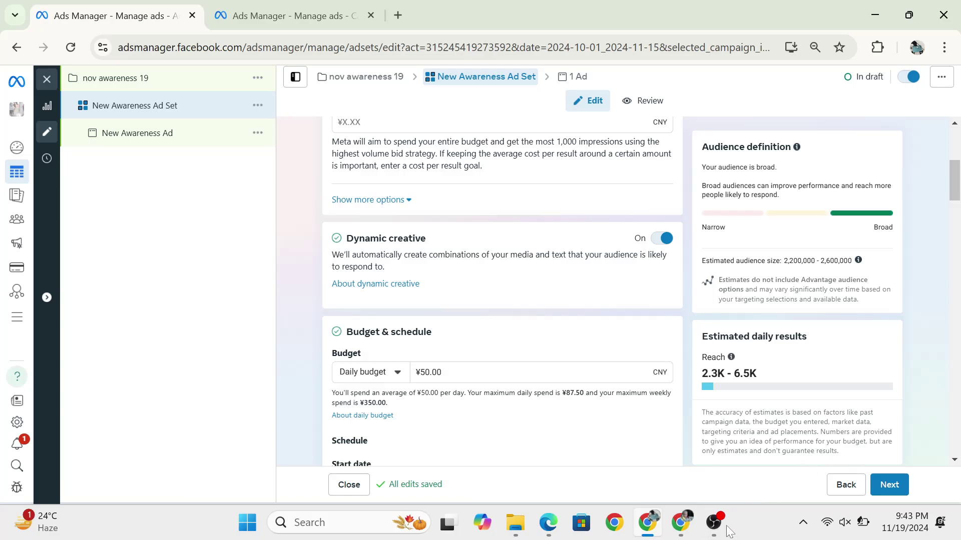
mouse_move(718, 528)
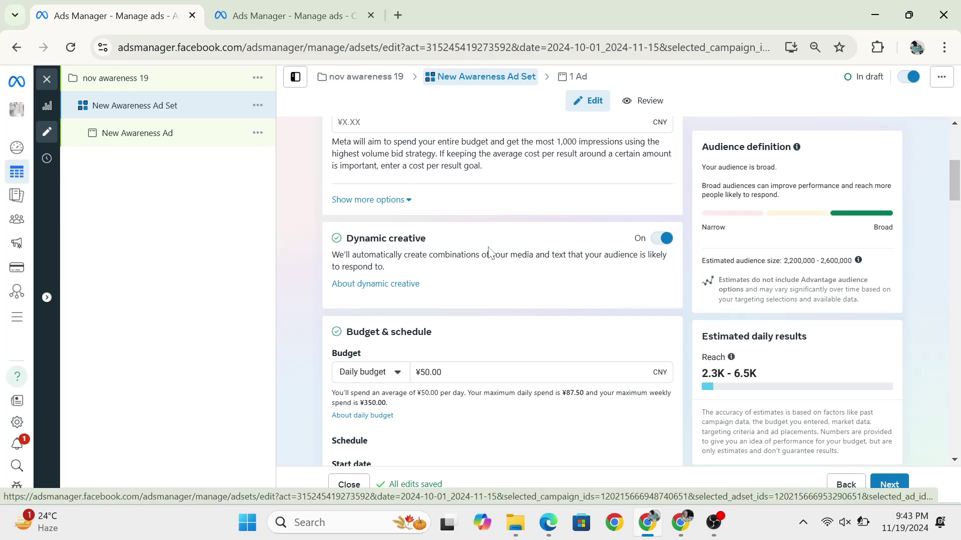
scroll(489, 250, "up", 4)
scroll(463, 196, "up", 1)
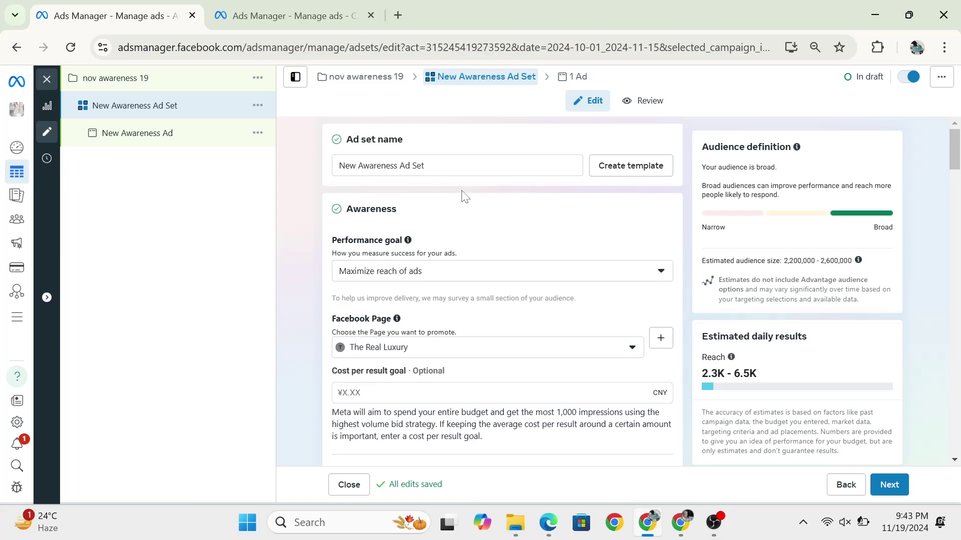
scroll(465, 196, "down", 10)
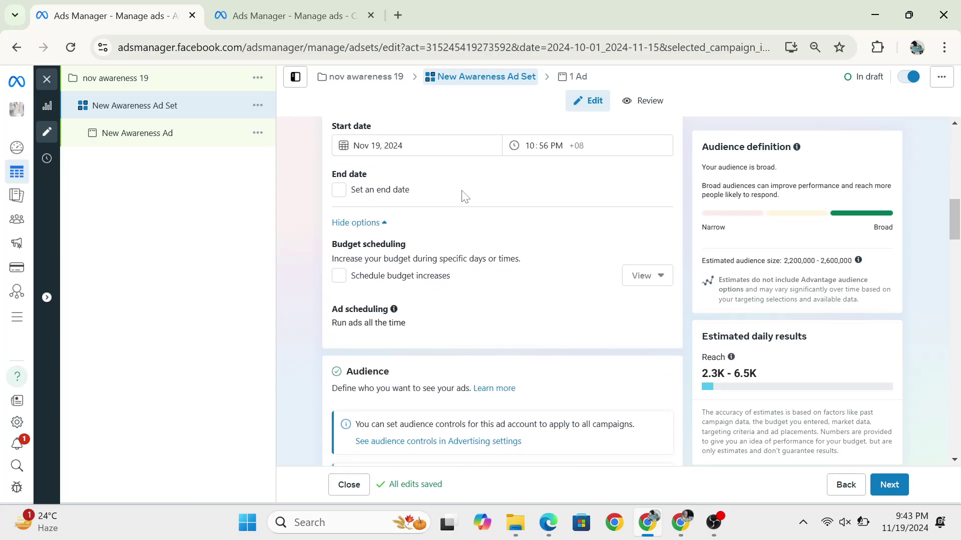
scroll(513, 317, "down", 7)
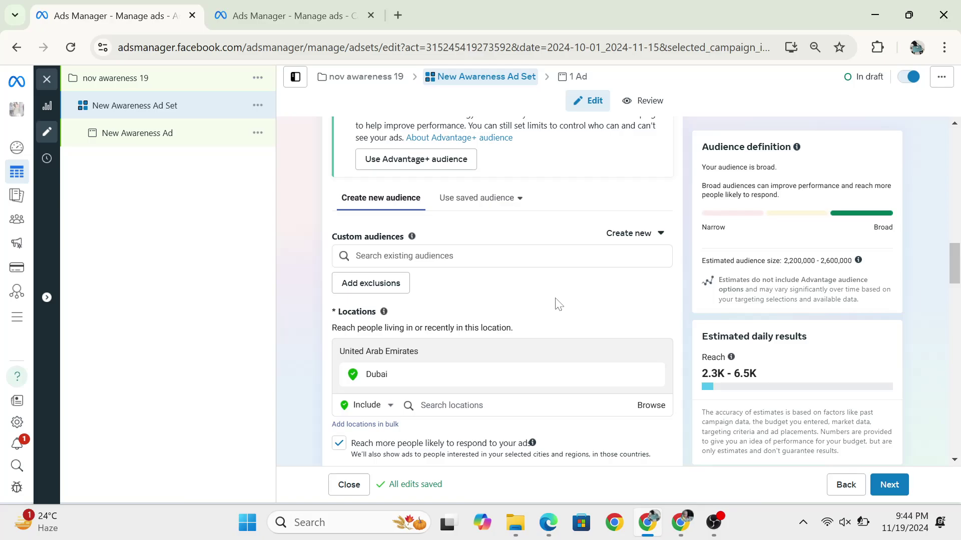
scroll(559, 304, "down", 3)
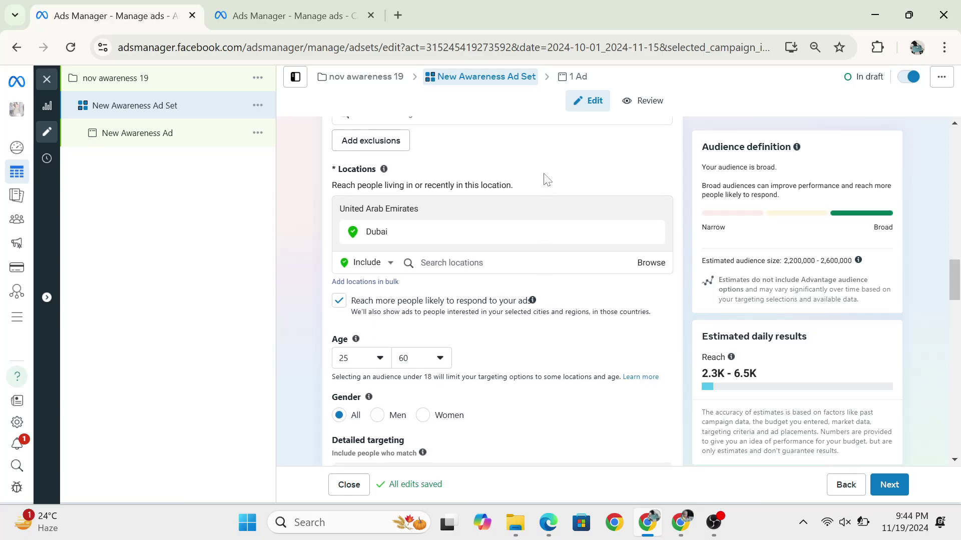
scroll(543, 180, "up", 6)
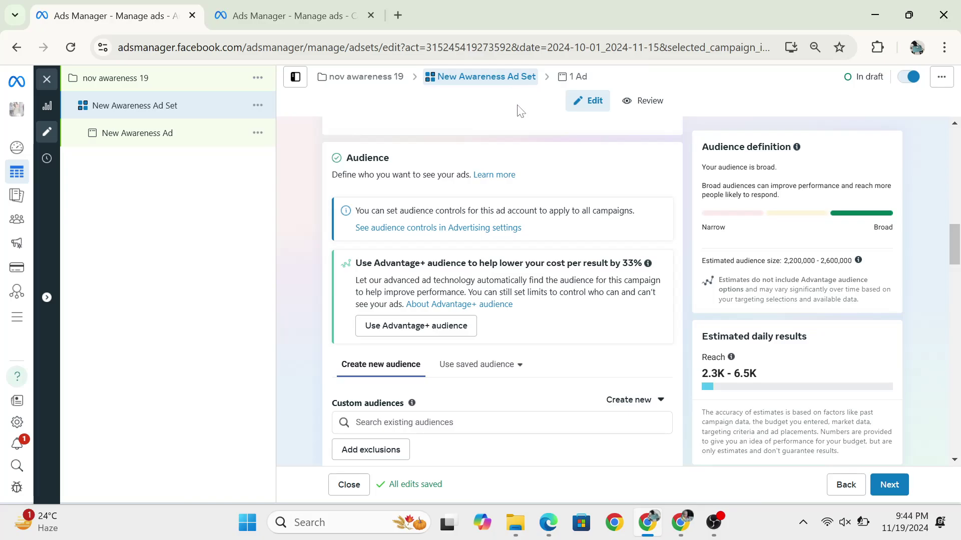
scroll(508, 372, "down", 4)
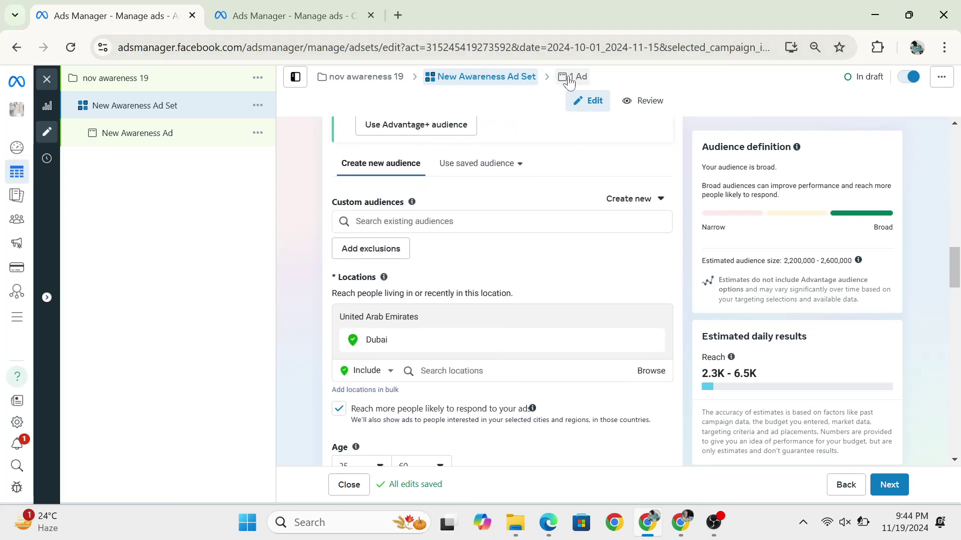
scroll(546, 325, "down", 4)
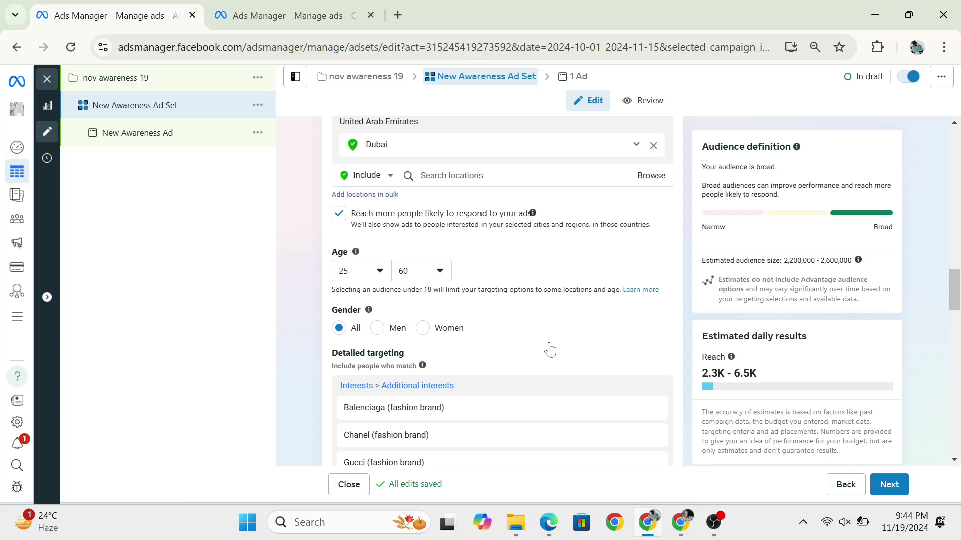
scroll(549, 348, "up", 15)
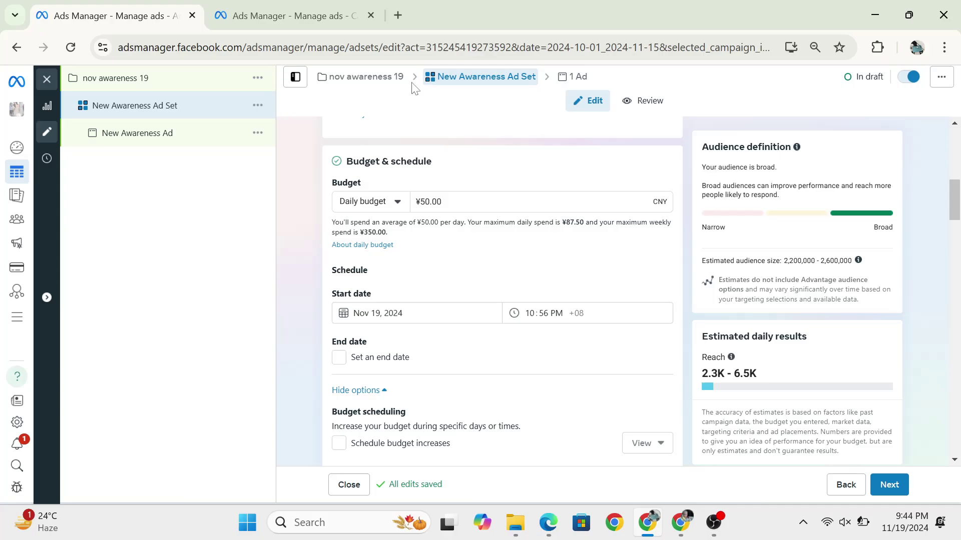
- Select New Awareness Campaign in the campaigns list of the other browser tab, and return to the ad set editor
left_click(296, 14)
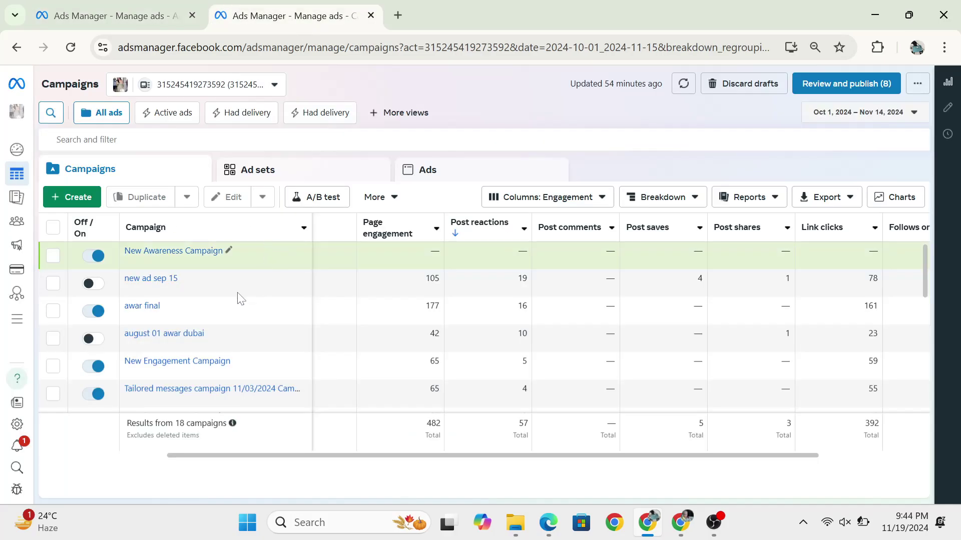
left_click(53, 256)
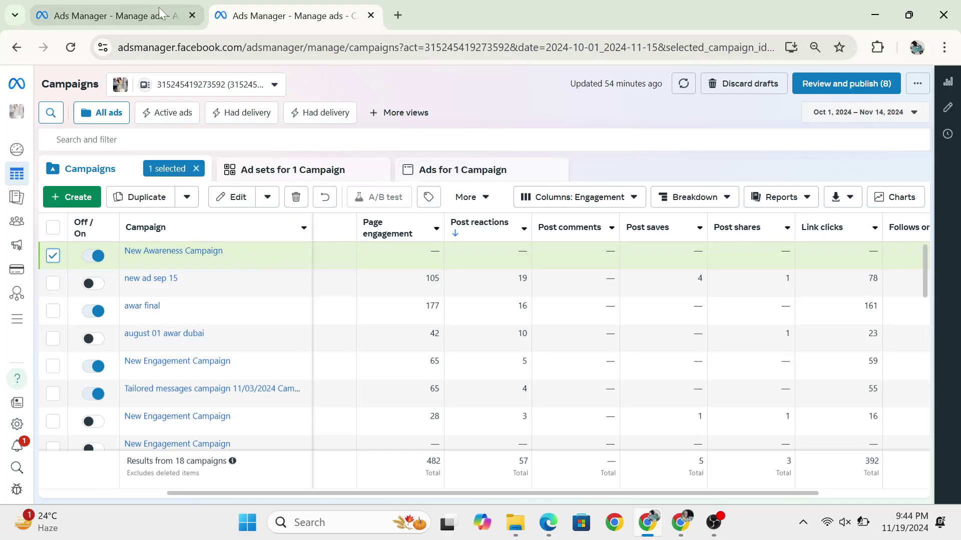
left_click(134, 14)
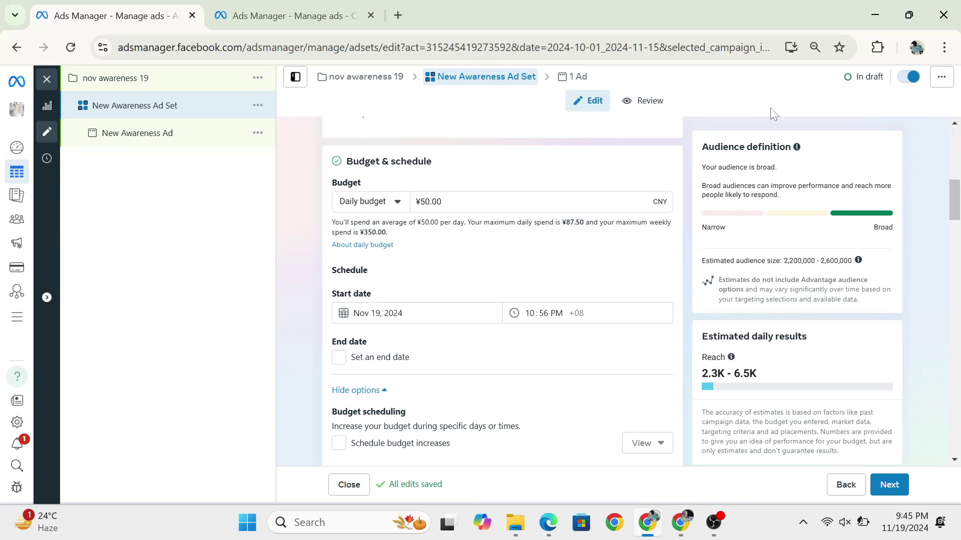
- Look over the ad set's name, Awareness settings and dynamic creative once more, and switch to OBS Studio
scroll(500, 408, "up", 8)
scroll(500, 408, "down", 2)
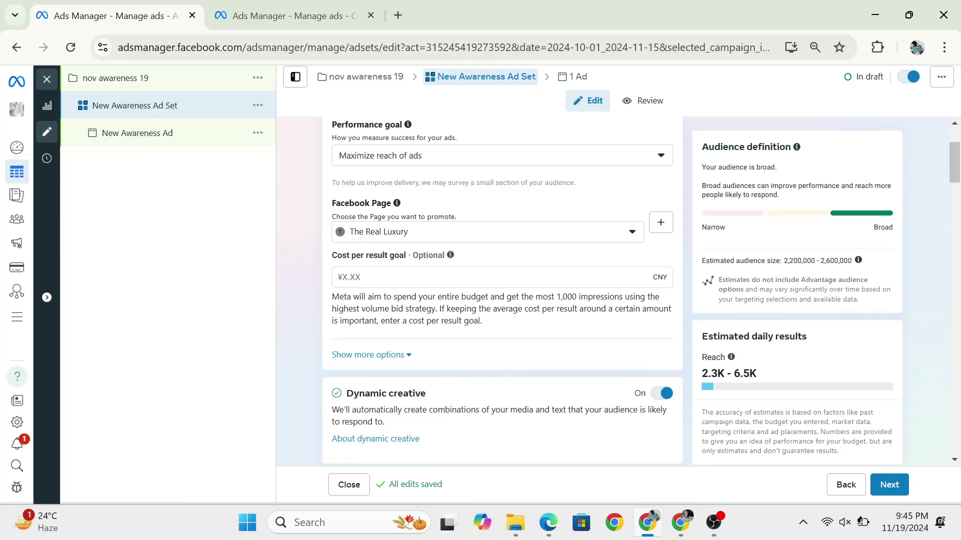
scroll(499, 408, "up", 2)
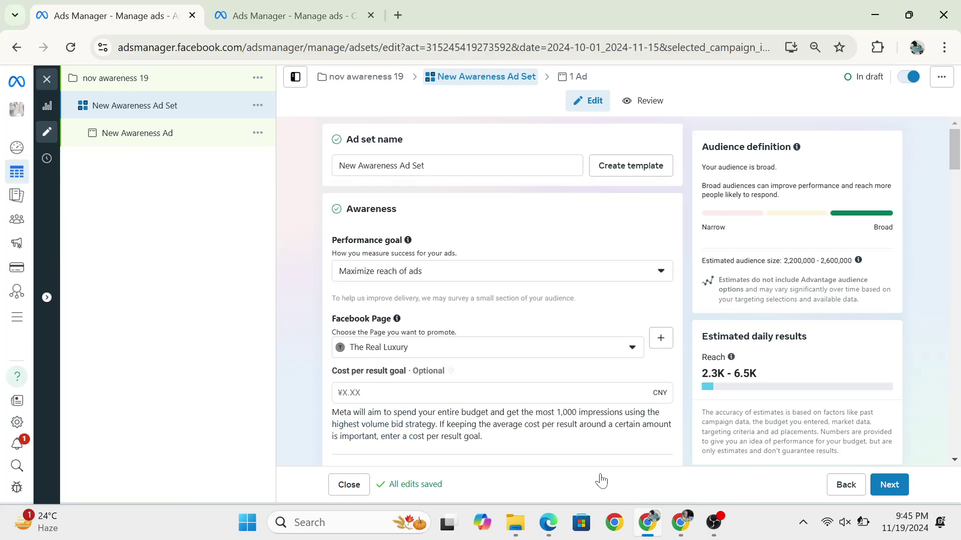
left_click(715, 525)
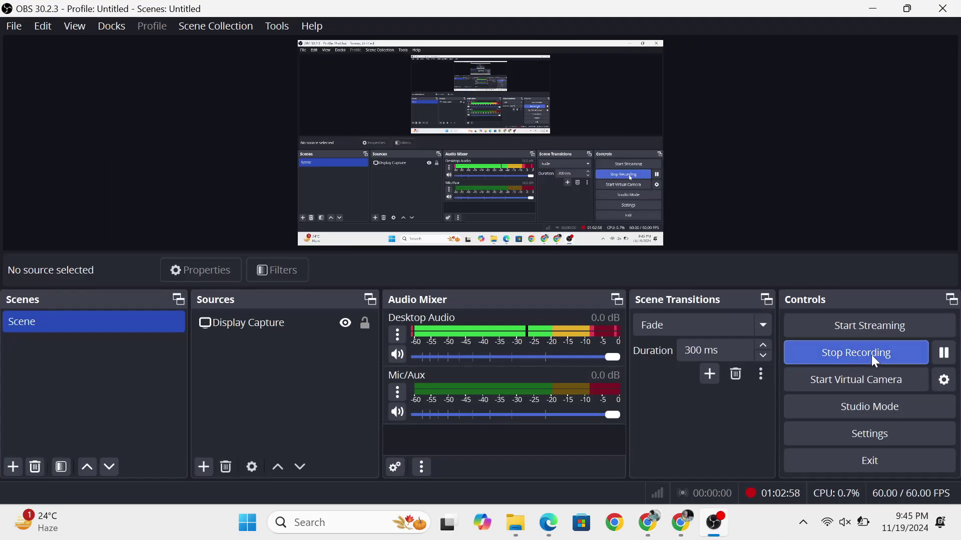